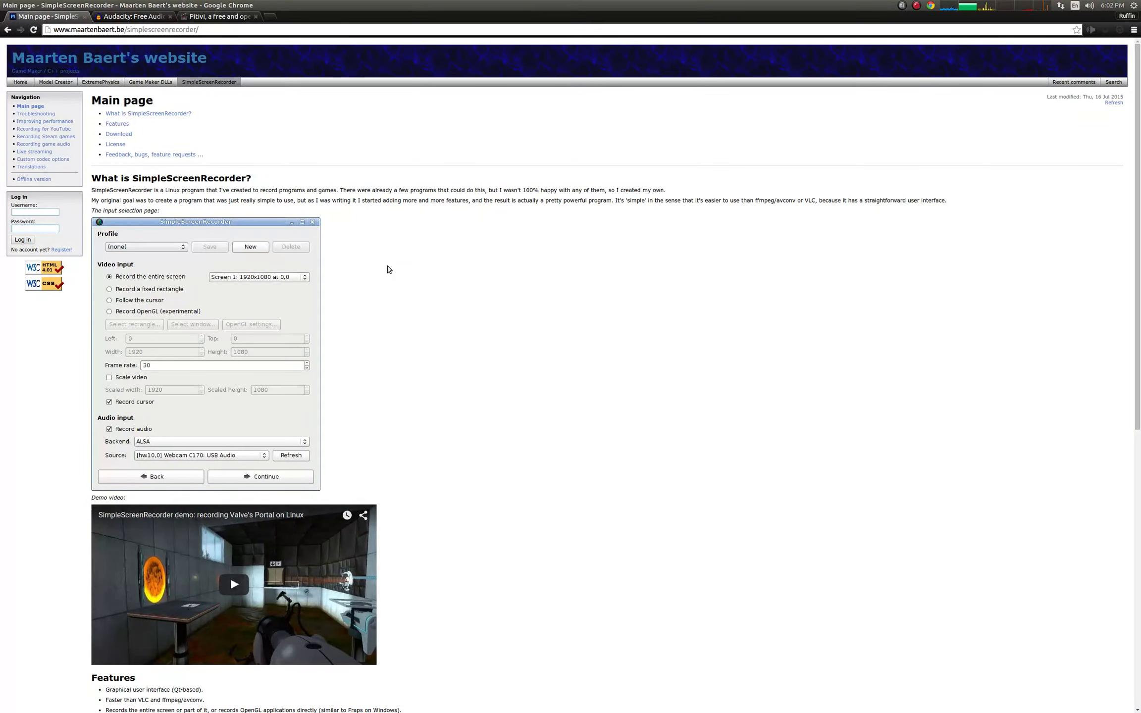
# Switch to SimpleScreenRecorder, go back to its welcome page and continue to the video and audio input settings
pyautogui.hotkey('ctrl', 'alt', 'Right')
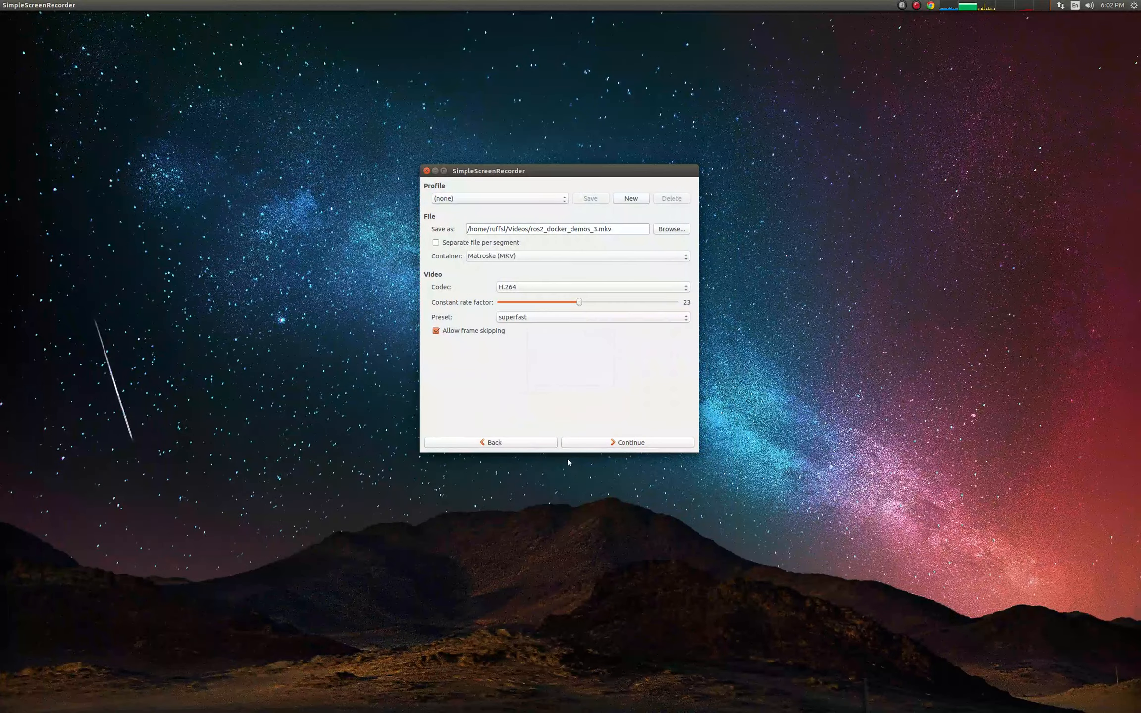
pyautogui.click(528, 445)
pyautogui.click(529, 445)
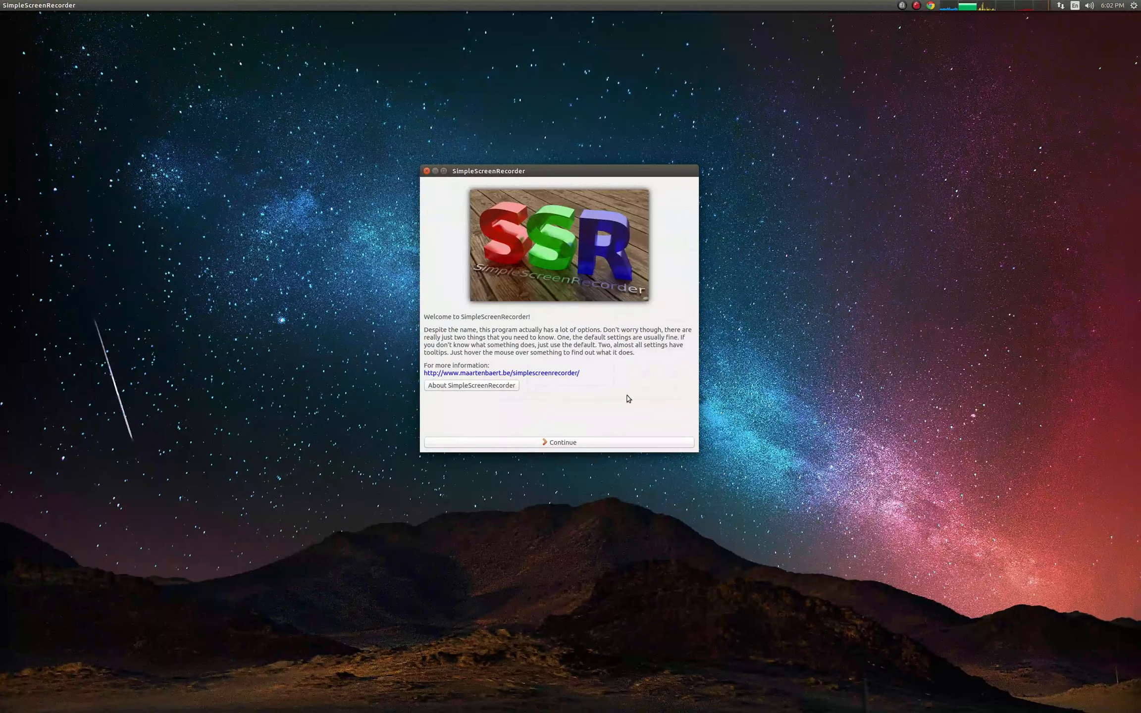
pyautogui.click(613, 444)
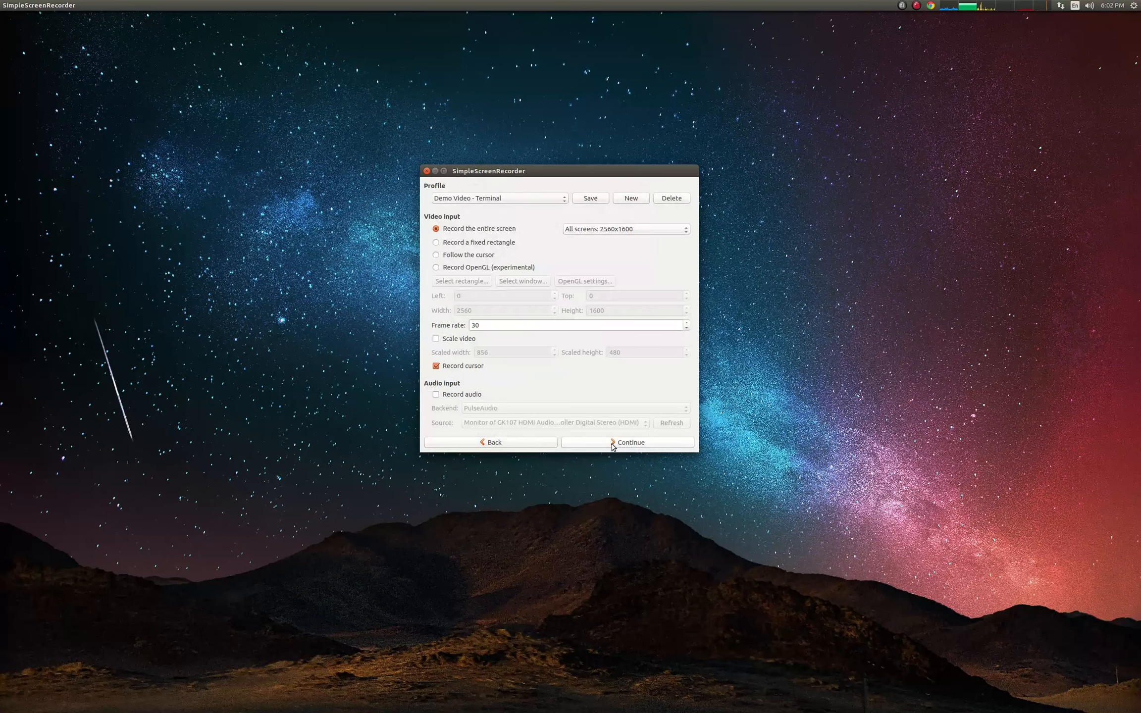
# Review the entire-screen choices, the input profiles and the audio recording option, leaving audio recording disabled
pyautogui.click(590, 233)
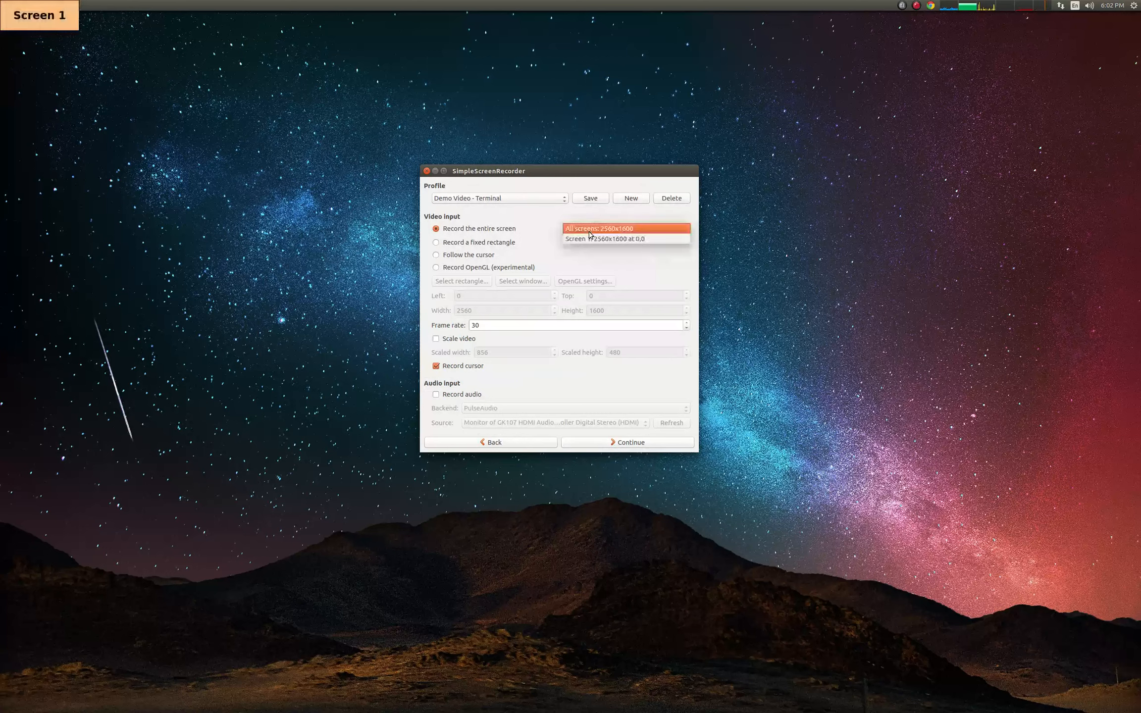
pyautogui.click(535, 224)
pyautogui.click(523, 201)
pyautogui.click(523, 203)
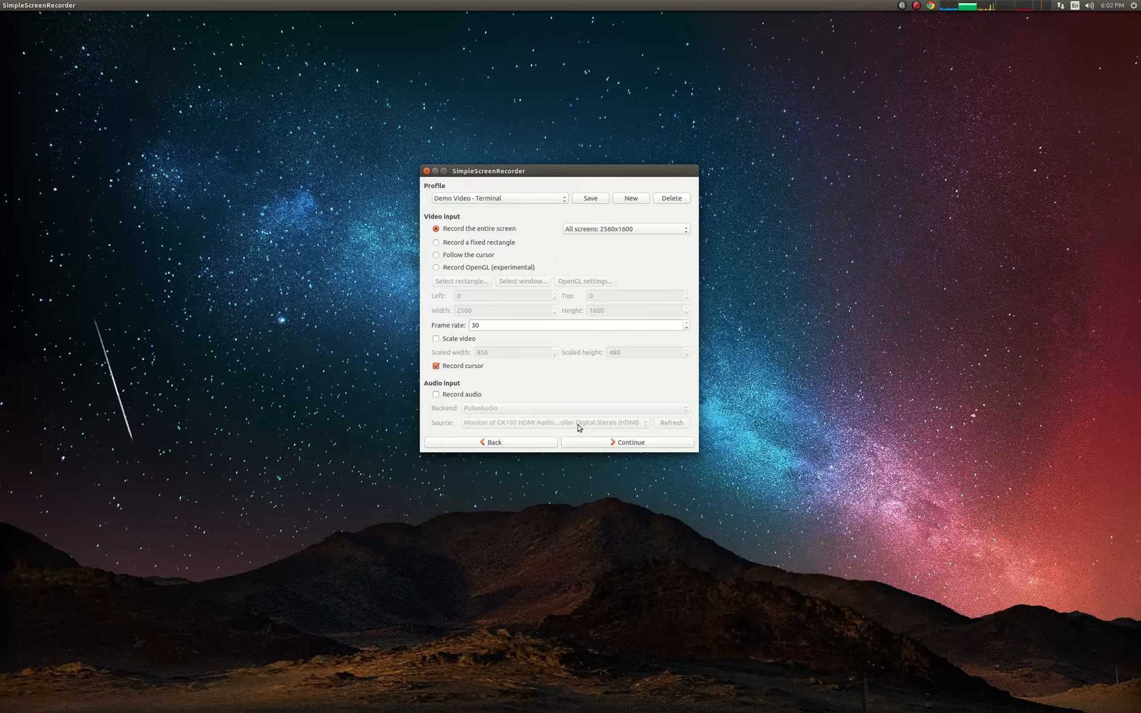
pyautogui.click(450, 398)
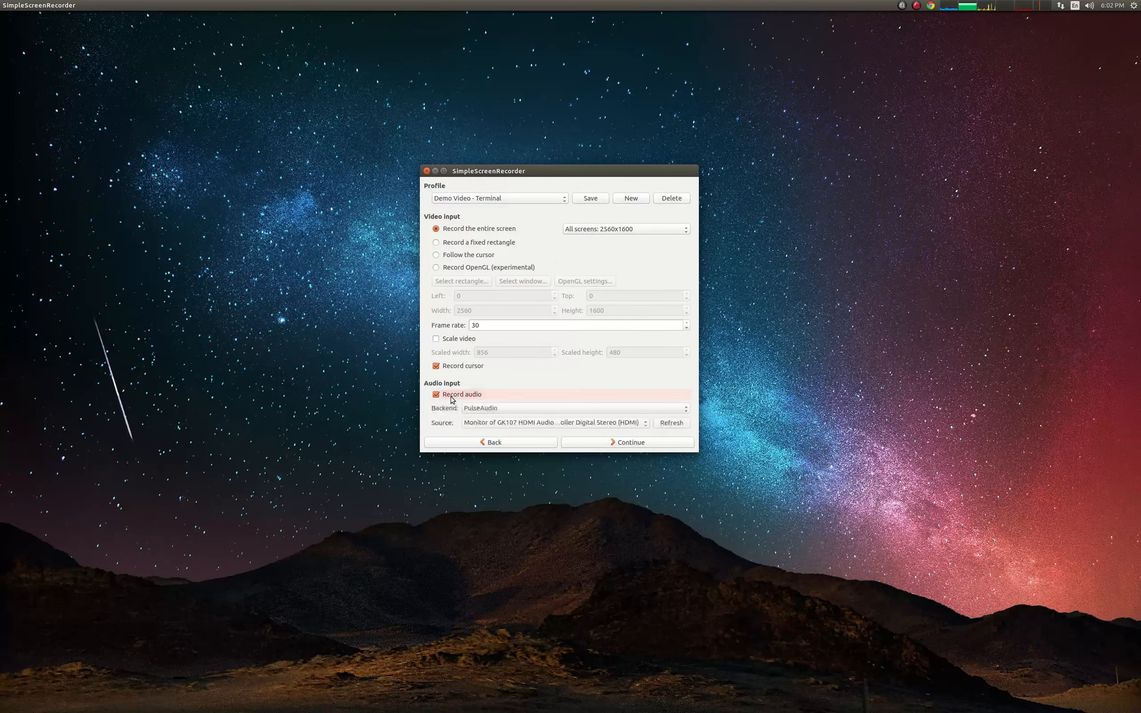
pyautogui.click(461, 397)
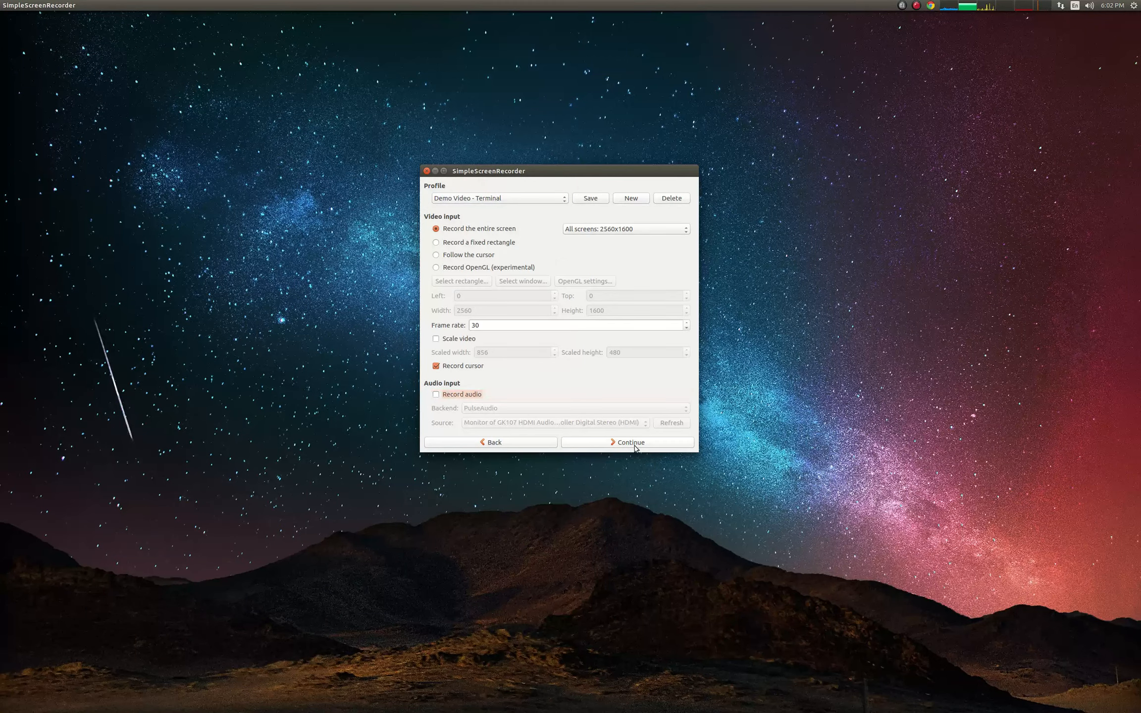
# Continue to the output settings and look through the encoding presets and video codecs, keeping superfast and H.264
pyautogui.hotkey('ctrl', 'alt', 'Down')
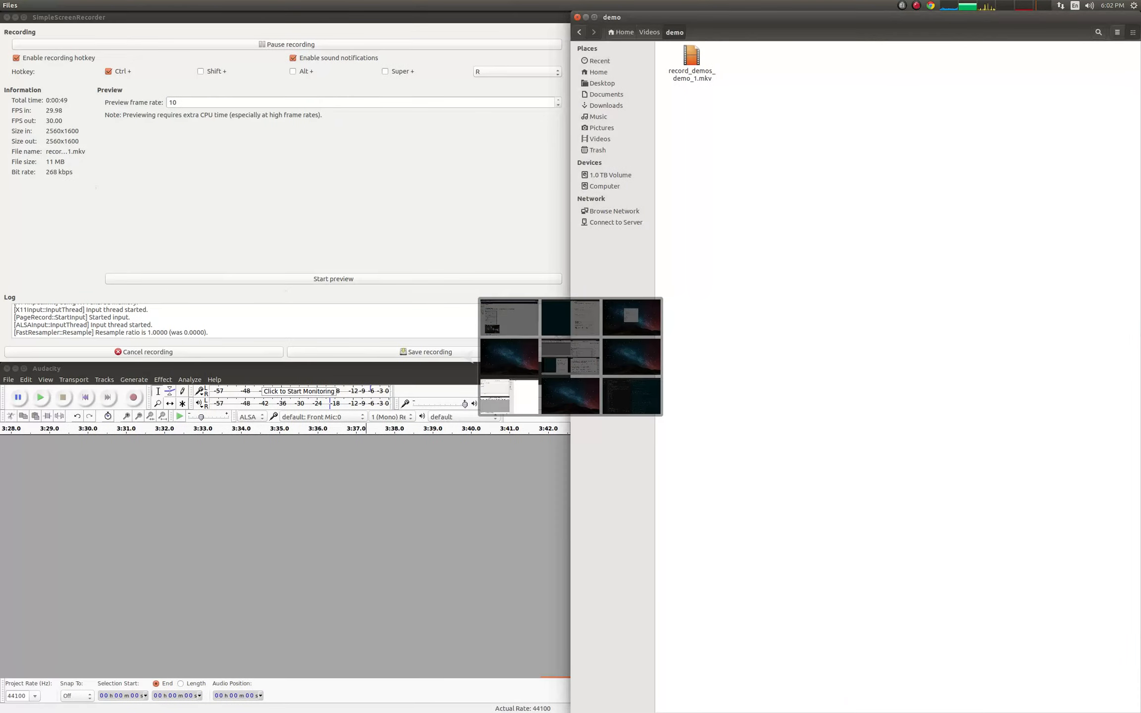
pyautogui.hotkey('ctrl', 'alt', 'Up')
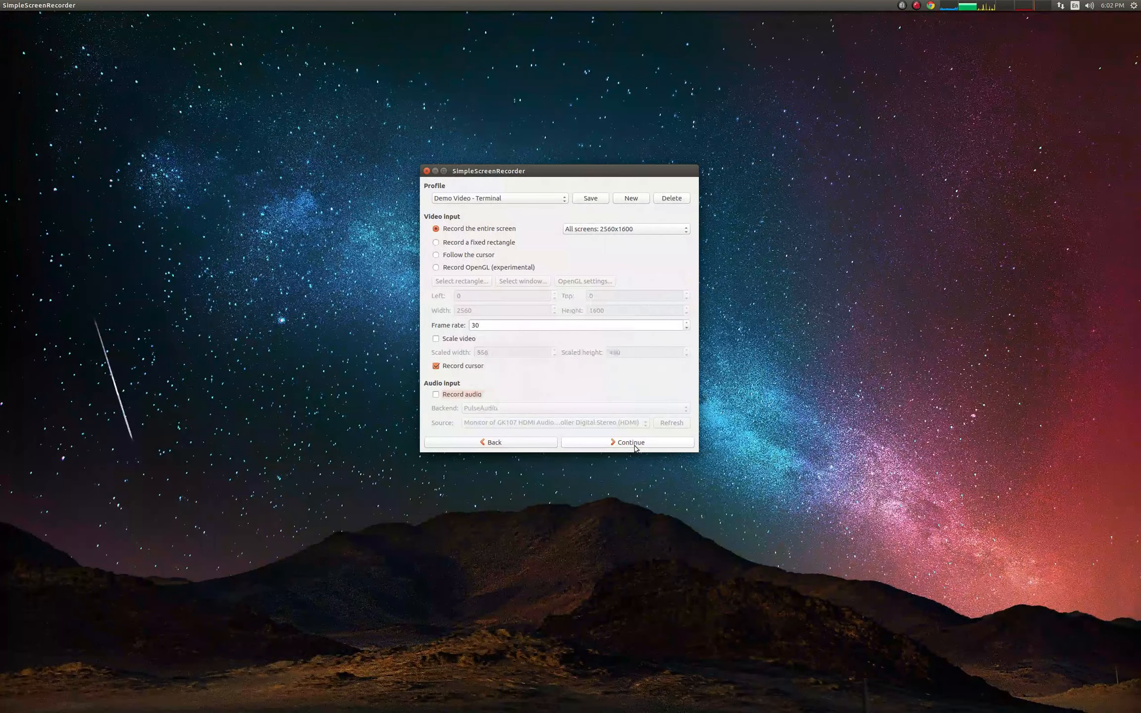
pyautogui.click(636, 445)
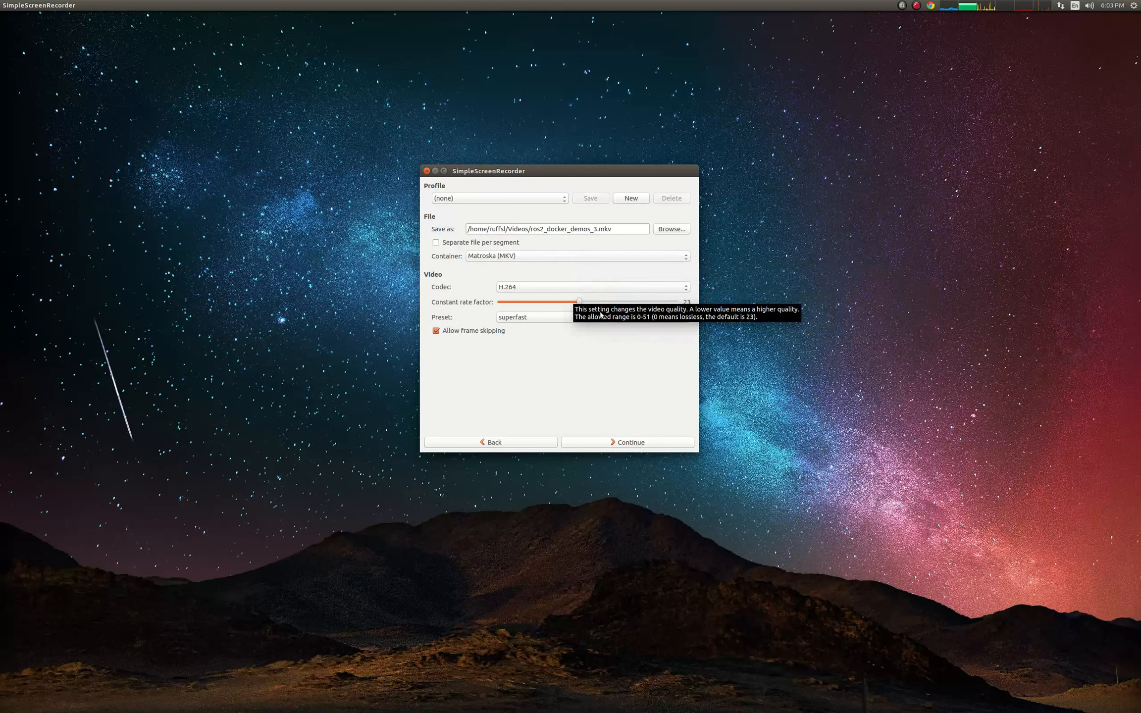
pyautogui.click(513, 317)
pyautogui.click(460, 387)
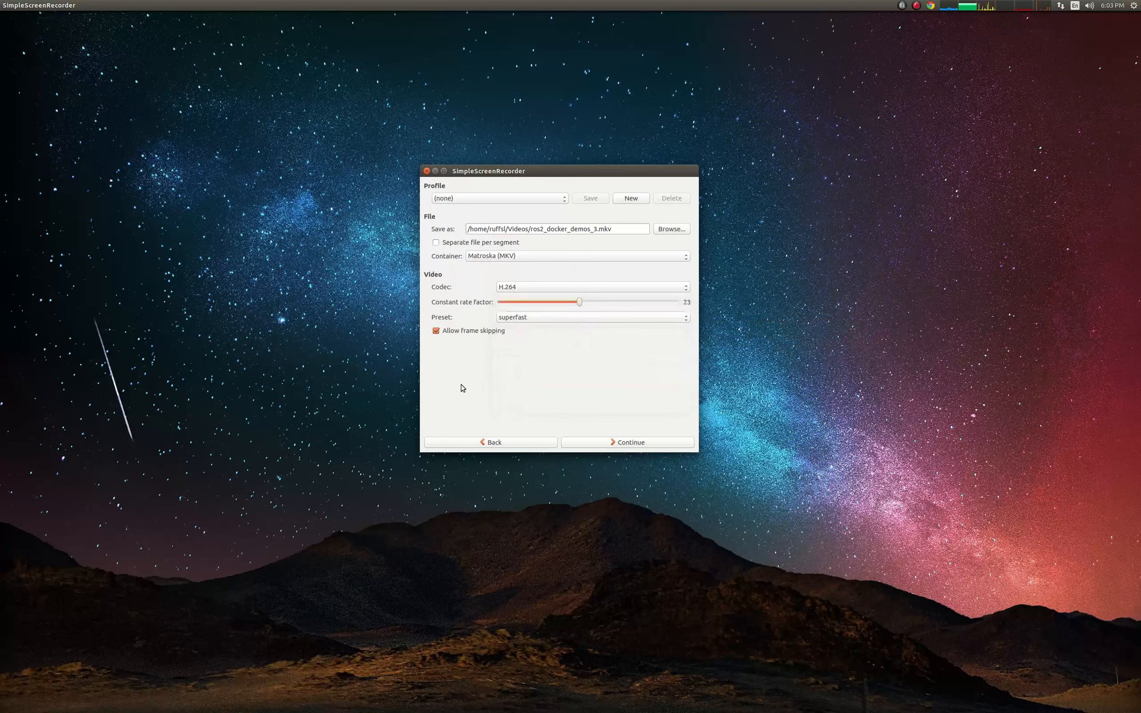
pyautogui.click(585, 290)
pyautogui.click(521, 385)
# Check the status information of the running screen recording and return to the Chrome browser
pyautogui.hotkey('ctrl', 'alt', 'Down')
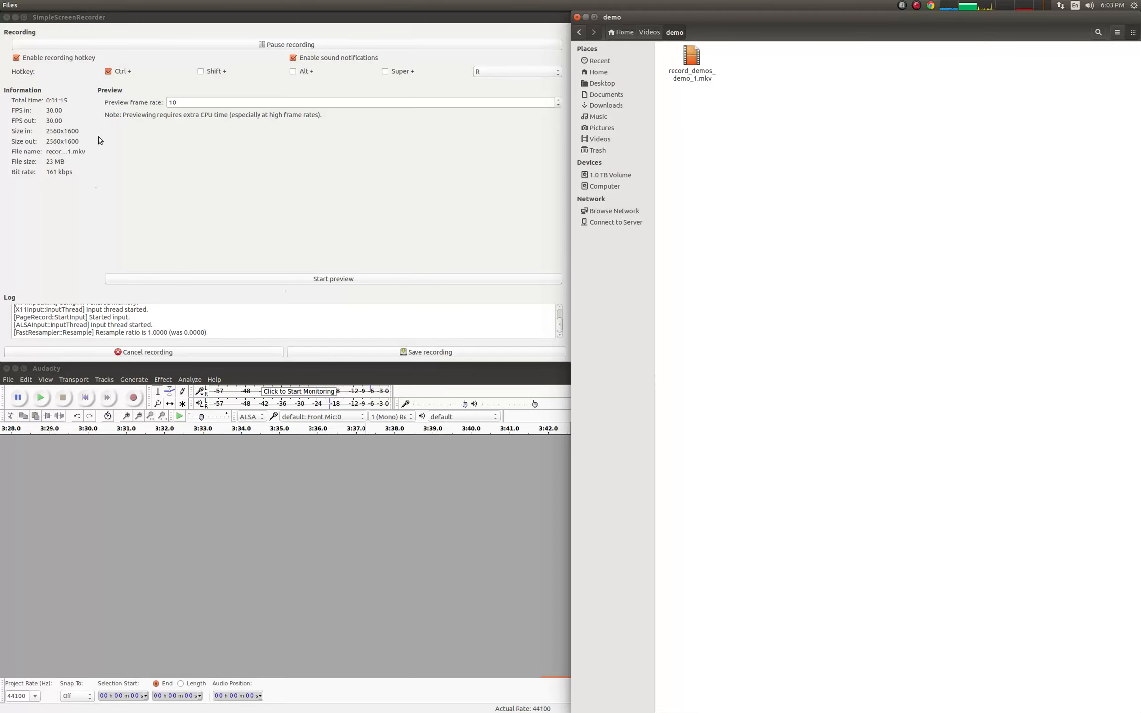
pyautogui.hotkey('ctrl', 'alt', 'Up')
pyautogui.hotkey('ctrl', 'alt', 'Up')
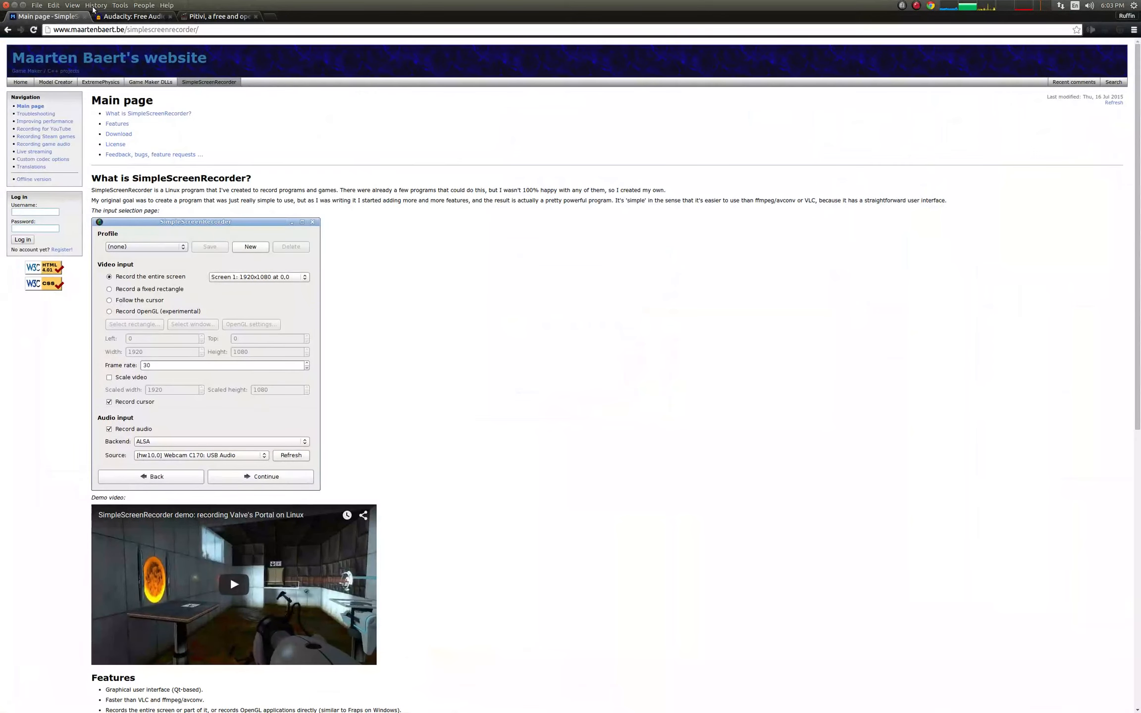
# Show the Audacity website and the Pitivi website's home page in the browser
pyautogui.click(116, 19)
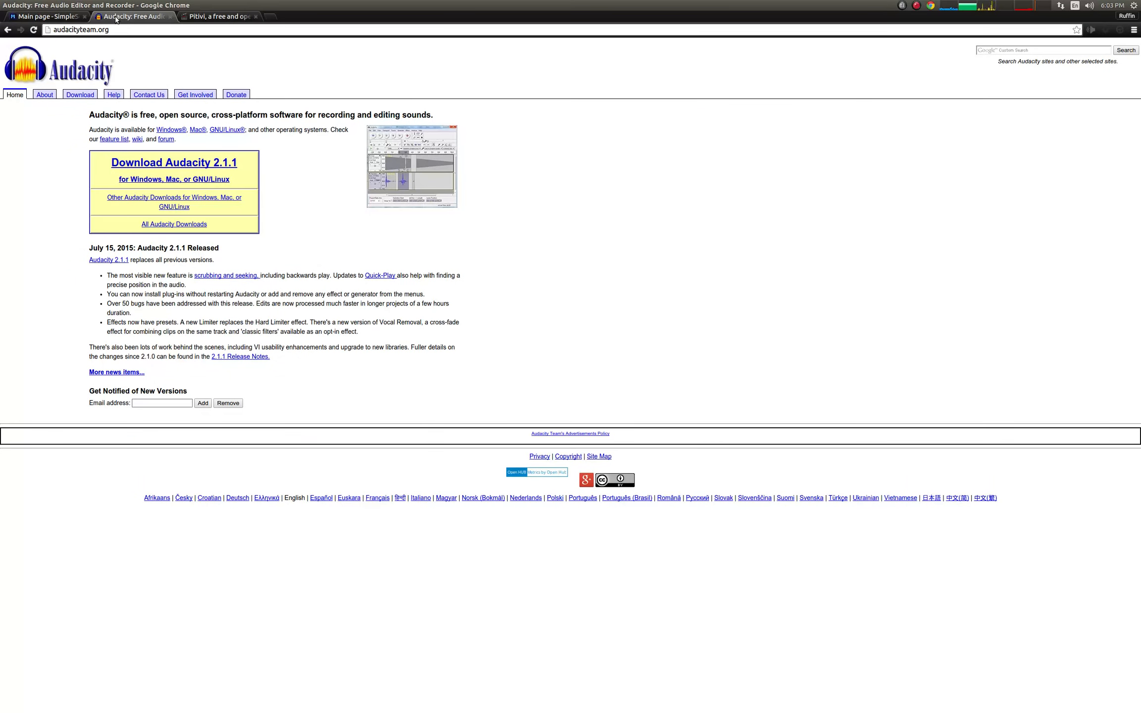
pyautogui.hotkey('ctrl', 'alt', 'Down')
pyautogui.hotkey('ctrl', 'alt', 'Down')
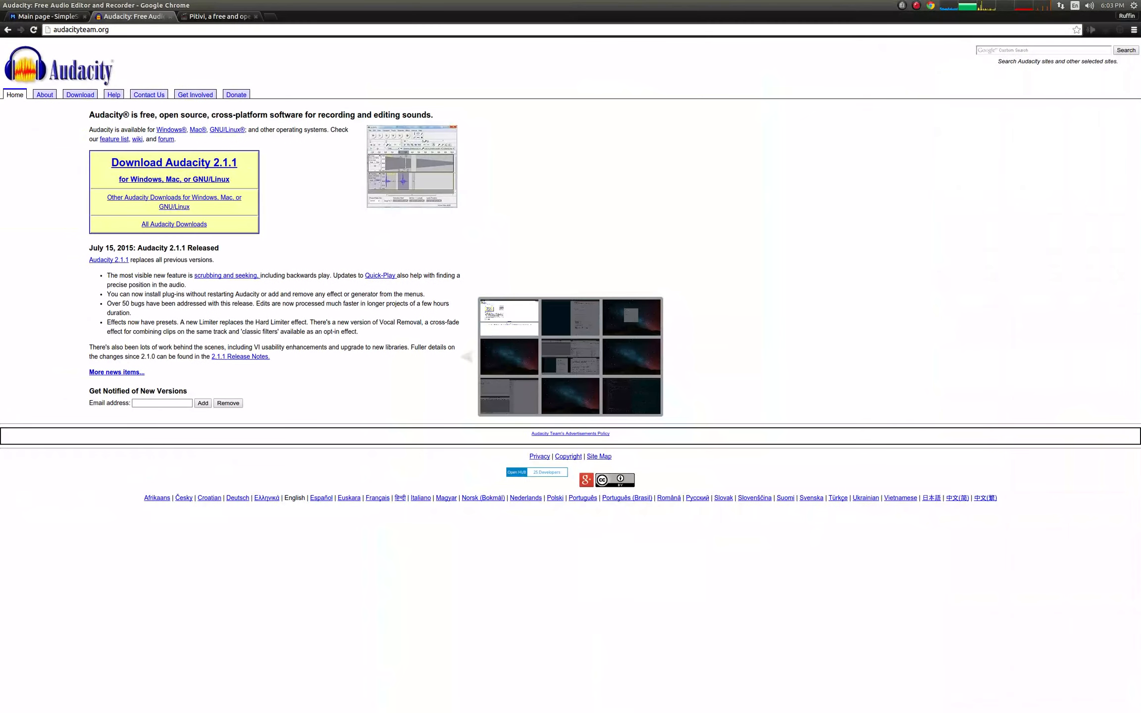
pyautogui.click(226, 17)
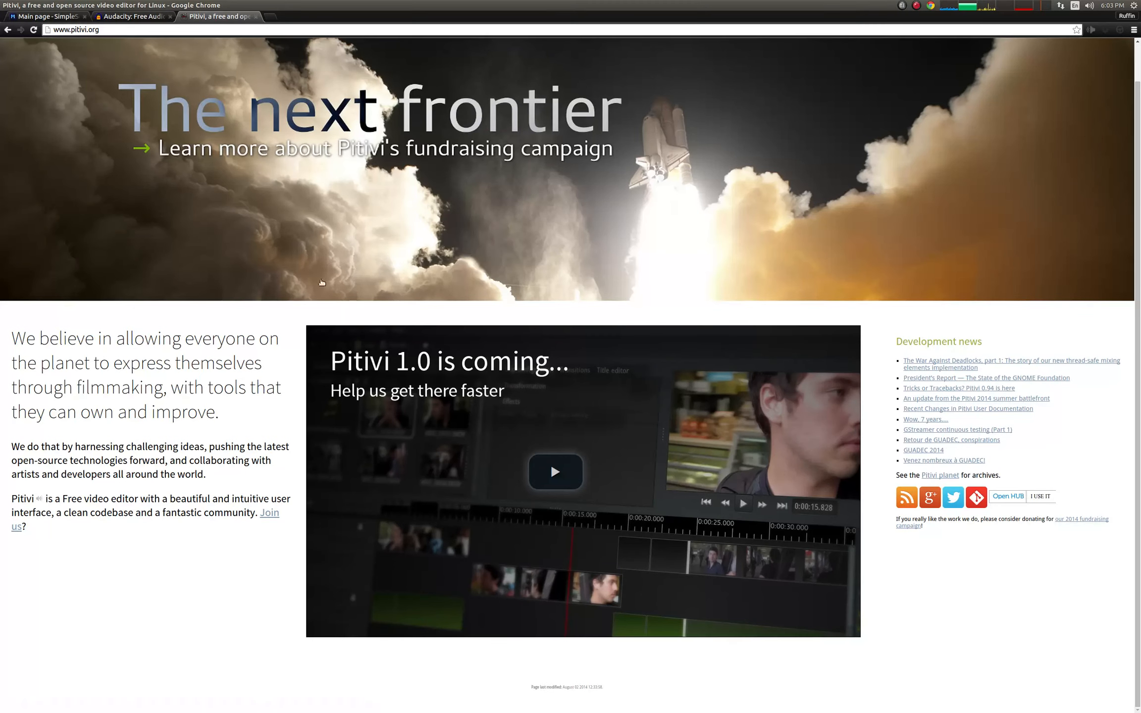
pyautogui.scroll(2, 280, 295)
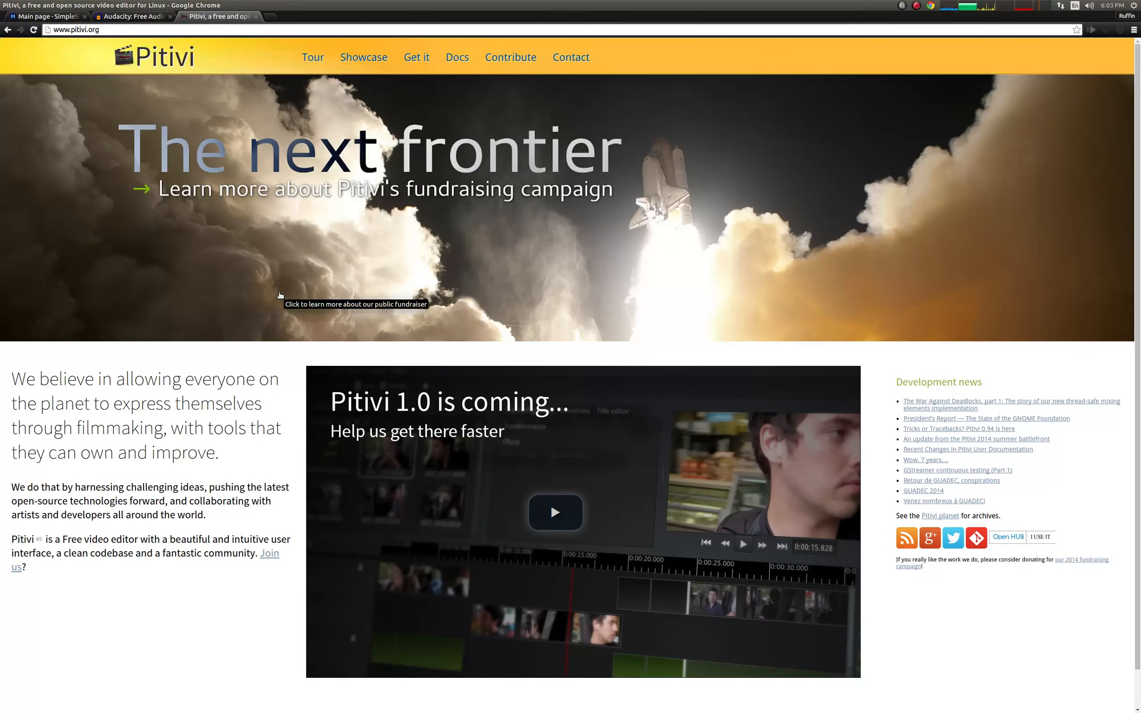
# Tour the neighbouring desktop workspaces, ending on the one that pairs the terminal with the multicontainer tutorial in Firefox
pyautogui.hotkey('ctrl', 'alt', 'Right')
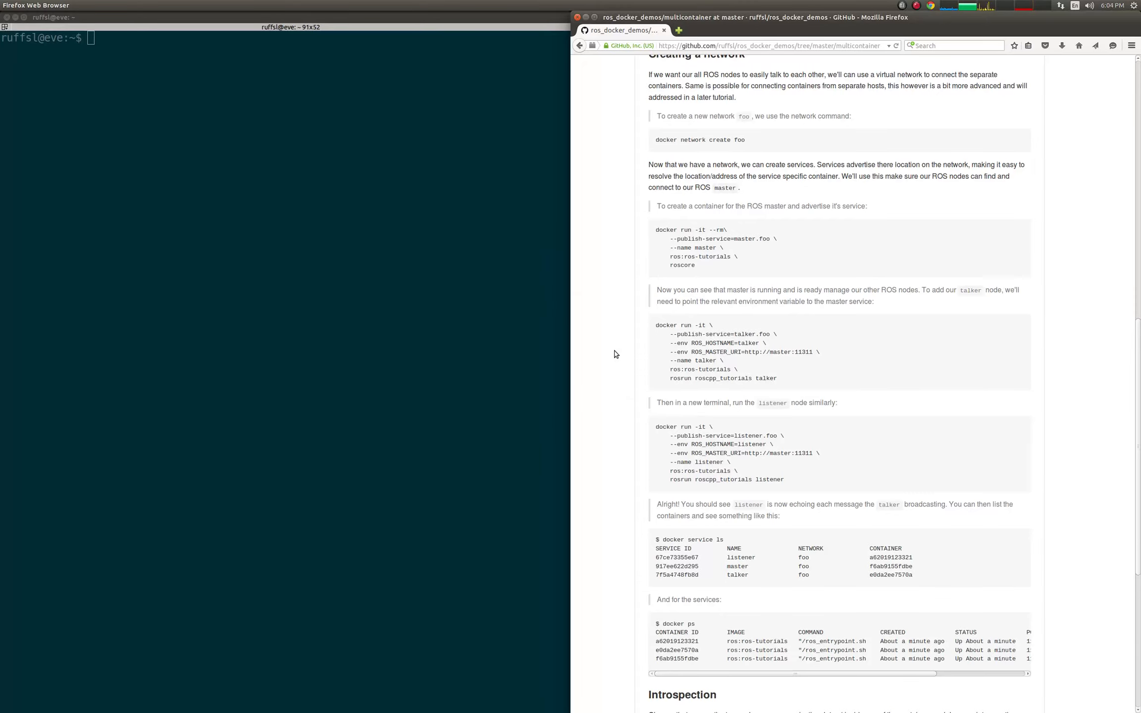
pyautogui.hotkey('ctrl', 'alt', 'Left')
pyautogui.hotkey('ctrl', 'alt', 'Right')
pyautogui.hotkey('ctrl', 'alt', 'Right')
pyautogui.hotkey('ctrl', 'alt', 'Down')
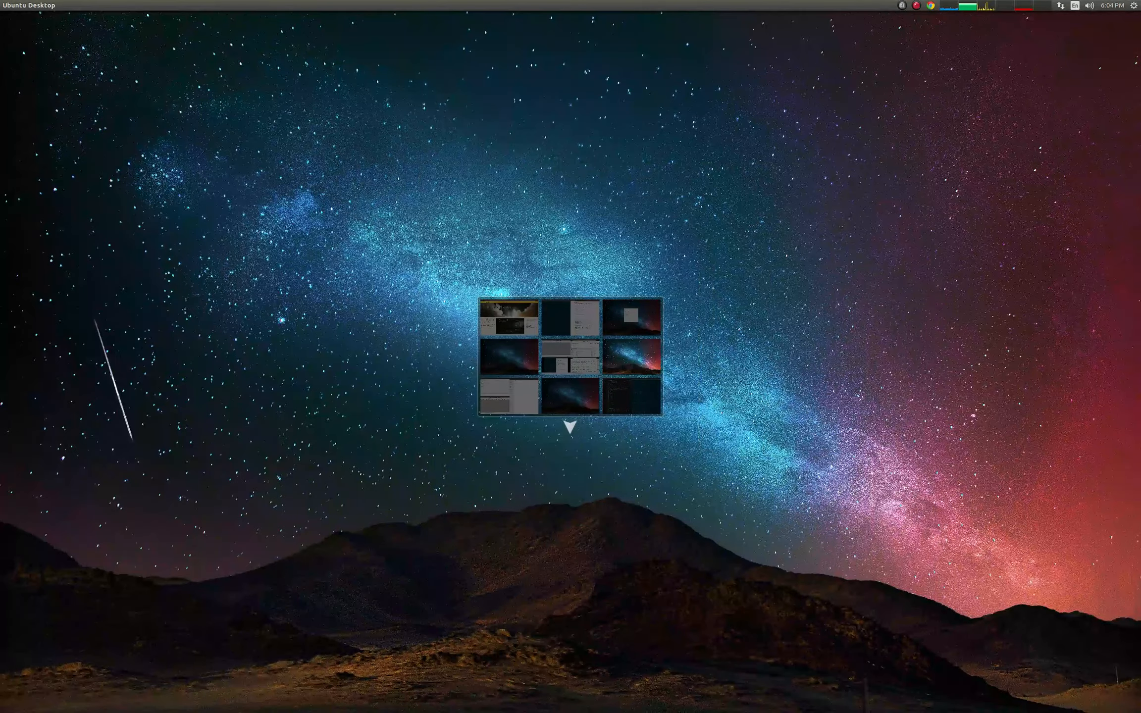
pyautogui.hotkey('ctrl', 'alt', 'Left')
pyautogui.hotkey('ctrl', 'alt', 'Up')
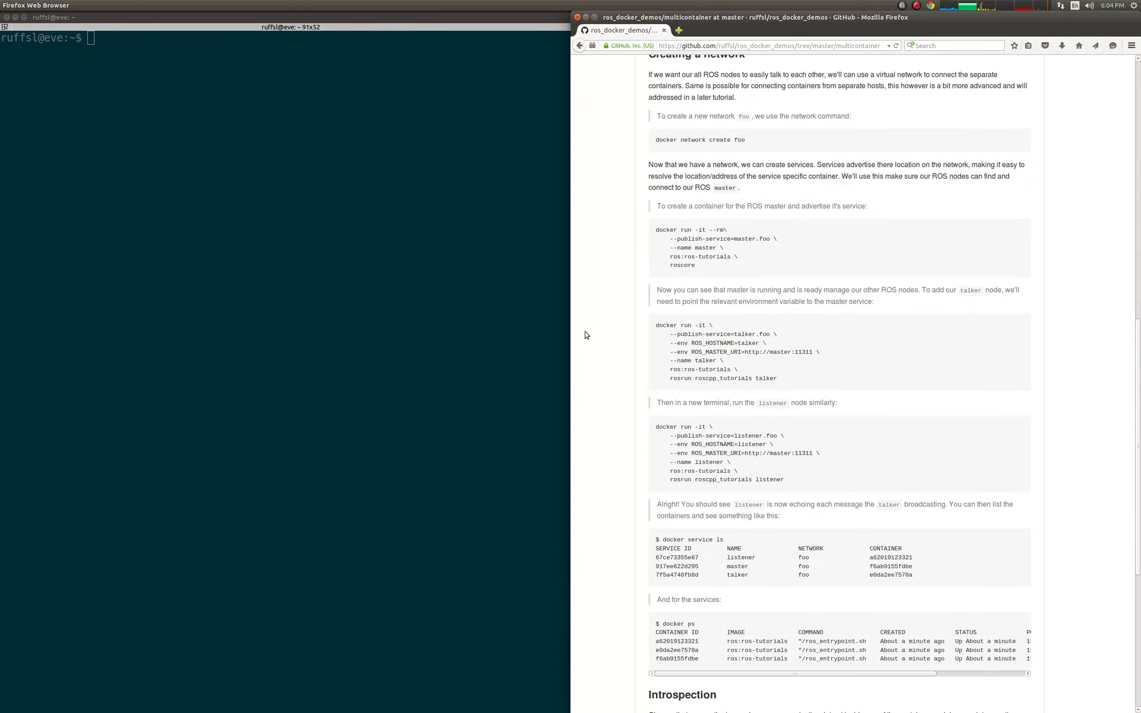
# Read the Multi-Container ROS nodes README from its title through the dependencies, setup and network creation sections
pyautogui.scroll(10, 699, 297)
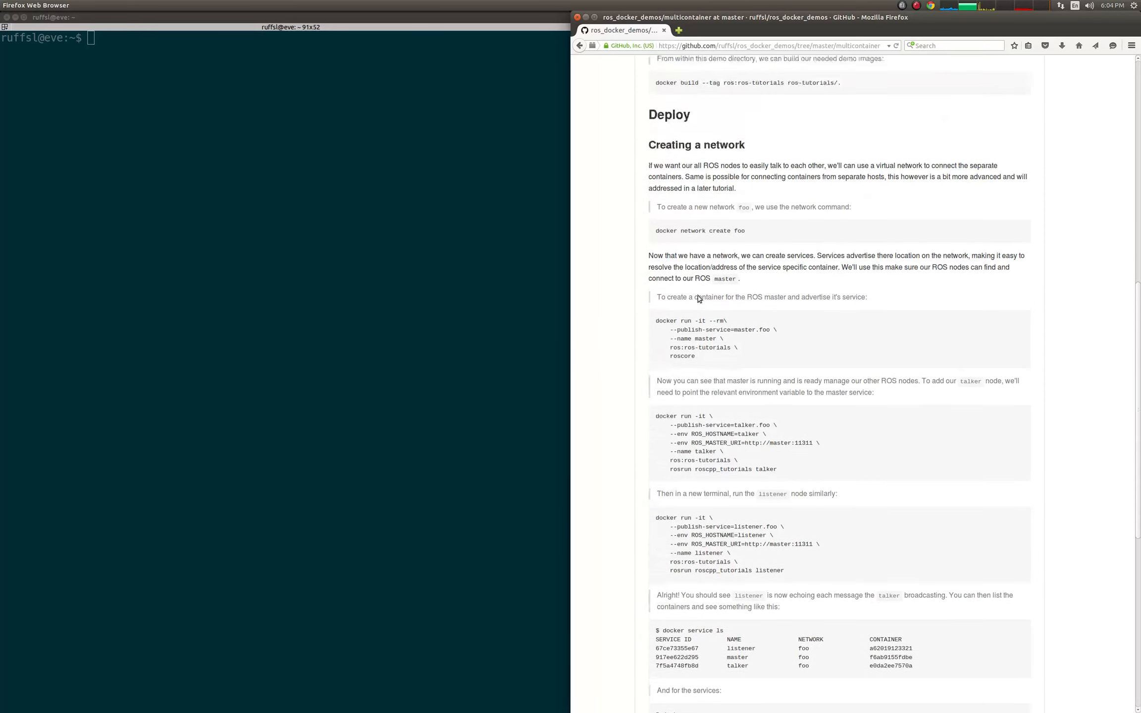
pyautogui.scroll(6, 699, 295)
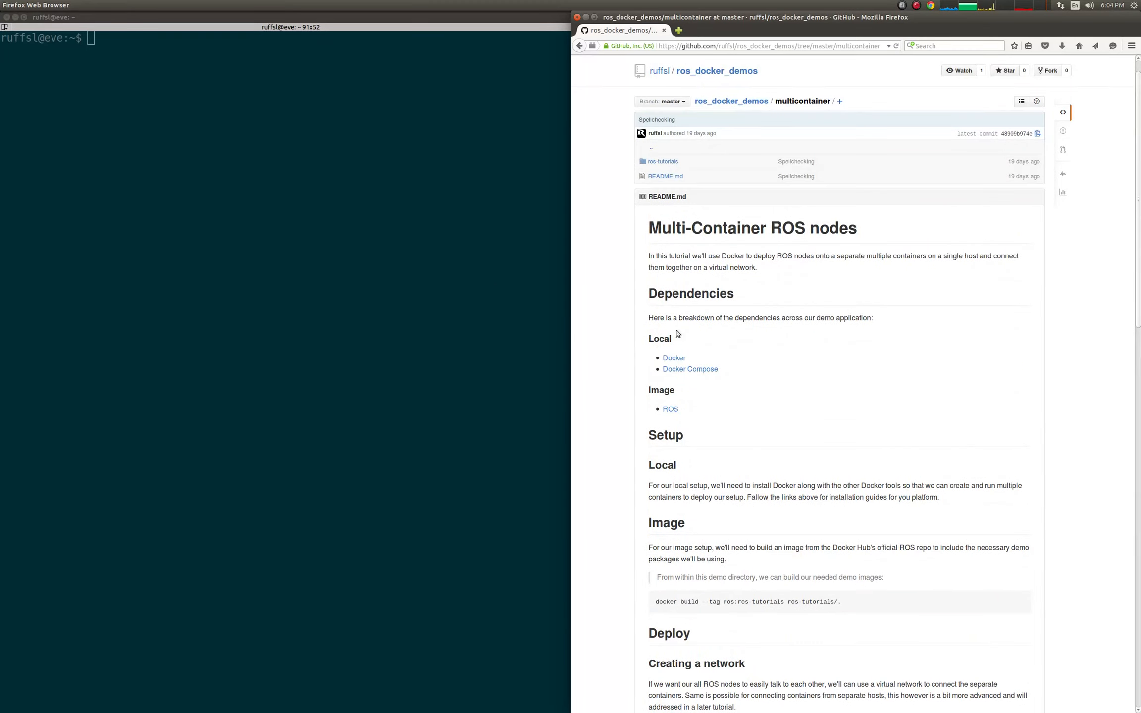
pyautogui.scroll(-3, 587, 319)
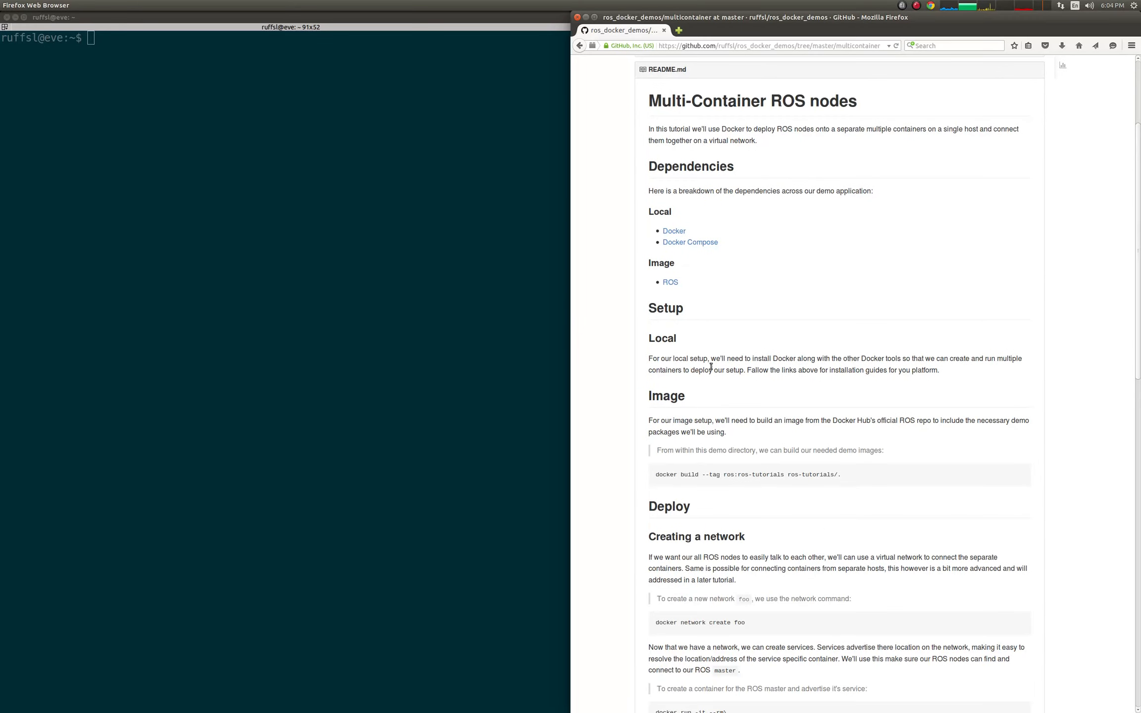
pyautogui.scroll(-2, 703, 367)
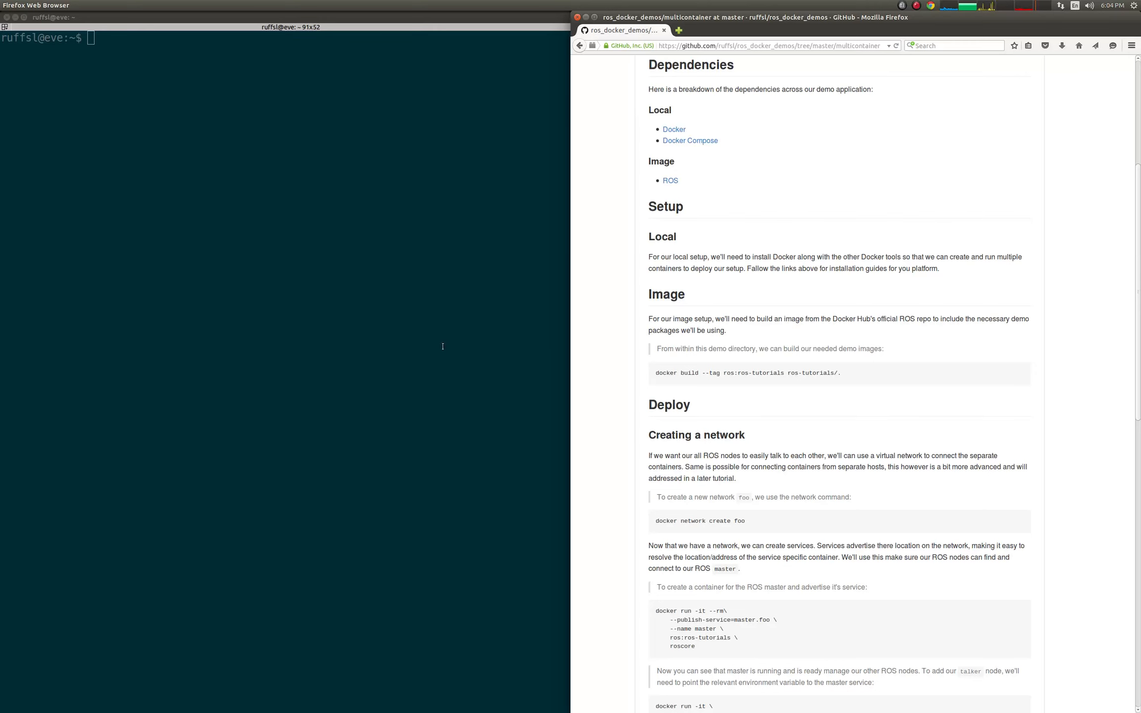
# Switch to the narration workspace and play the recorded video ros_docker_demos_1.mkv
pyautogui.hotkey('ctrl', 'alt', 'Right')
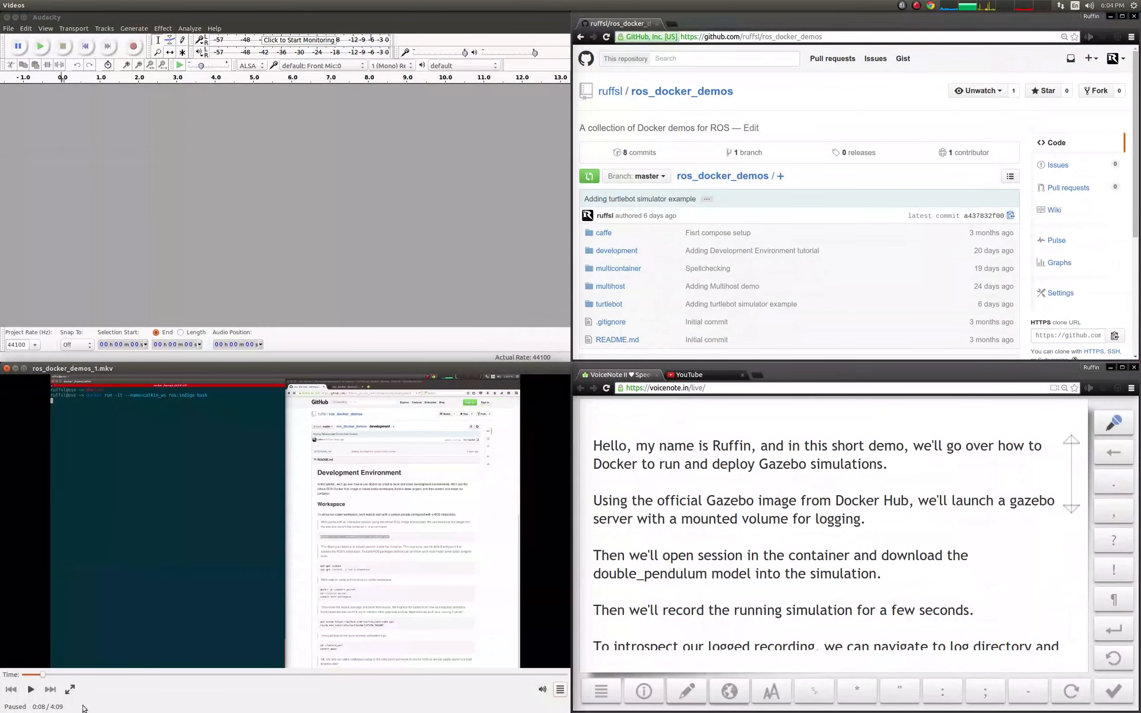
pyautogui.click(31, 692)
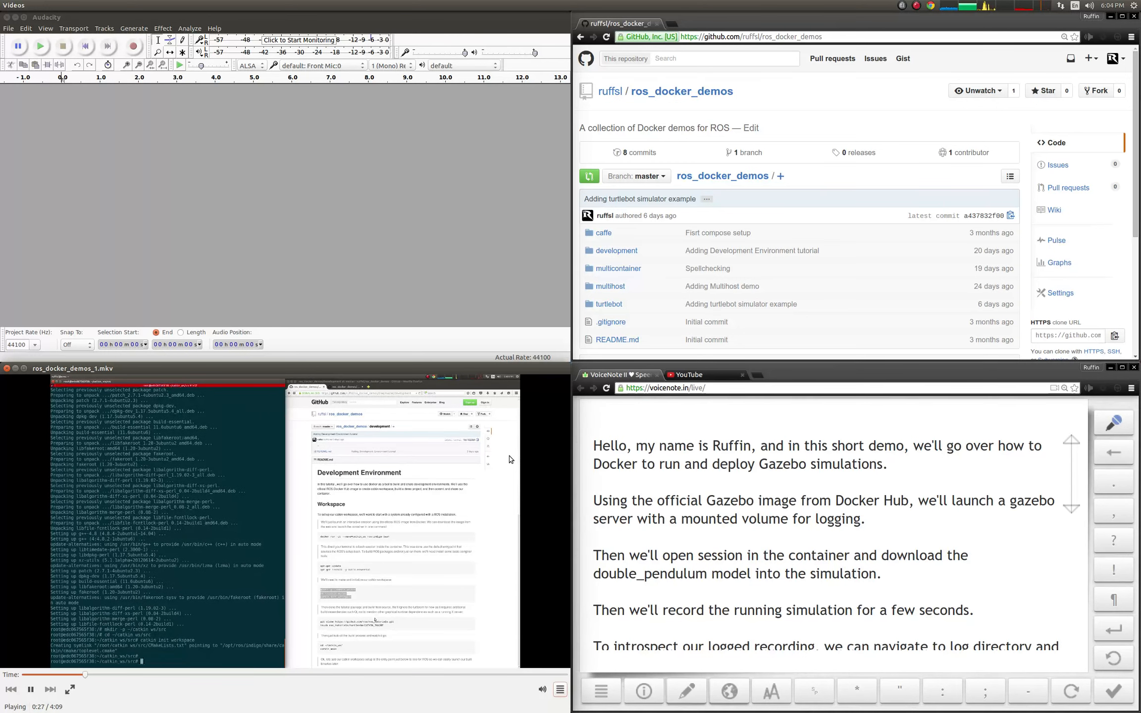
# Try tiling the playing video window in other parts of the desktop and return it to the lower-left quarter
pyautogui.press('ctrl+alt+KP_7')
pyautogui.press('ctrl+alt+KP_9')
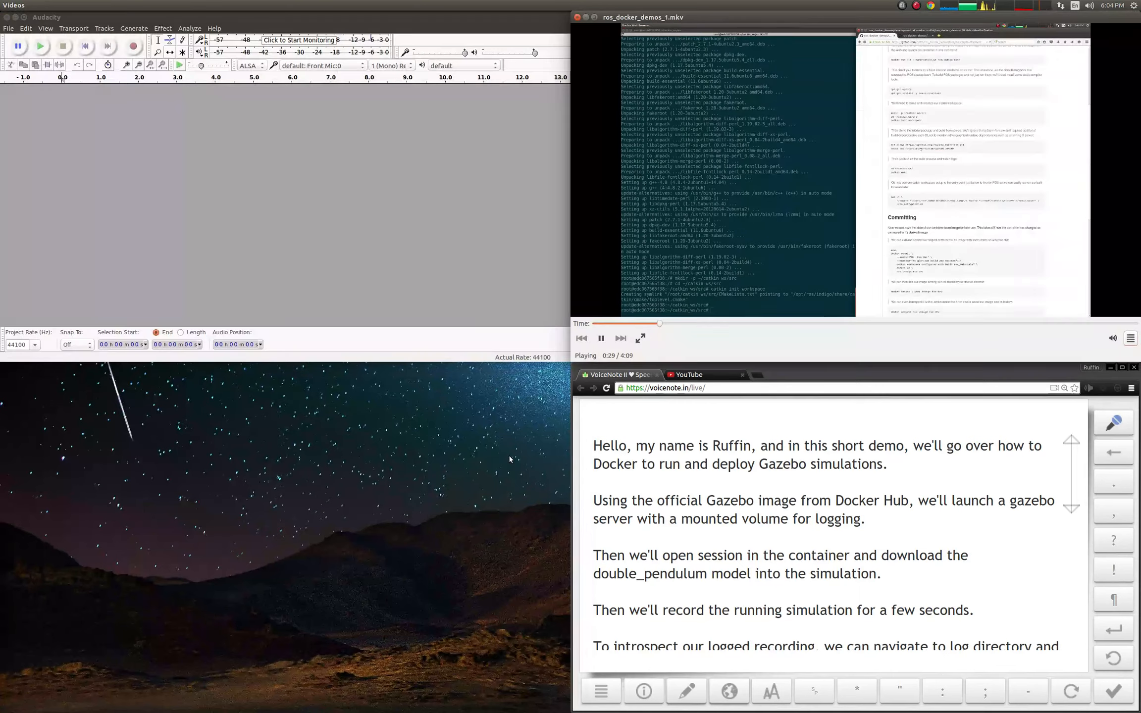
pyautogui.press('ctrl+alt+KP_3')
pyautogui.press('ctrl+alt+KP_4')
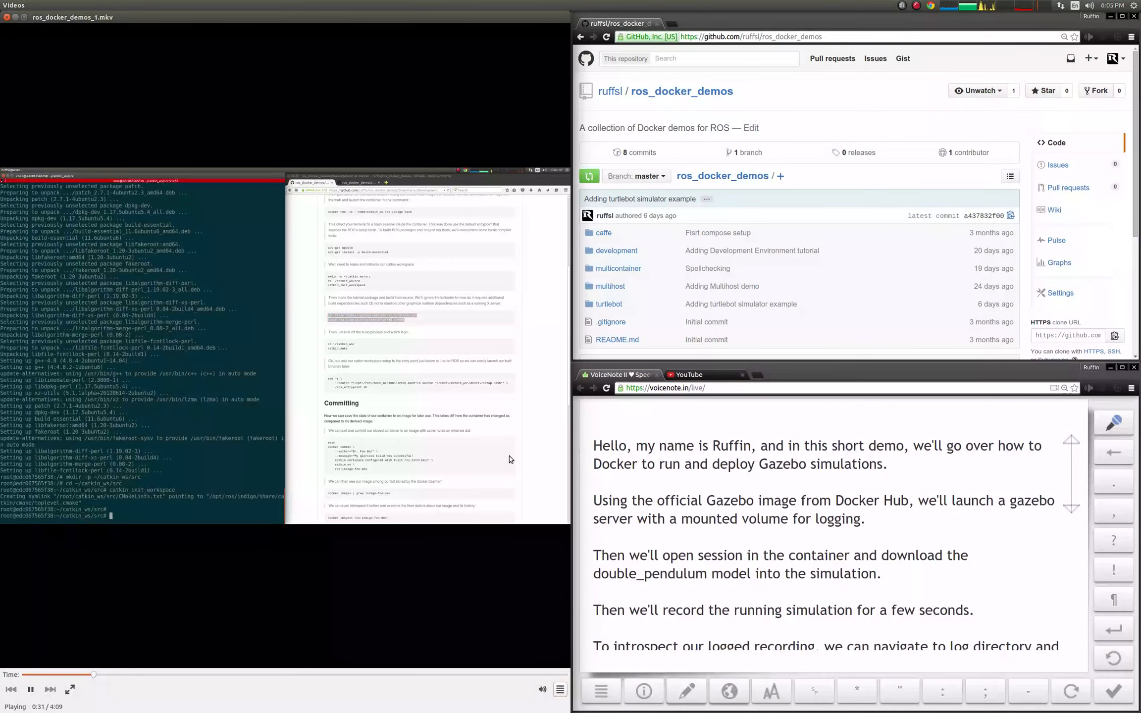
pyautogui.press('ctrl+alt+KP_1')
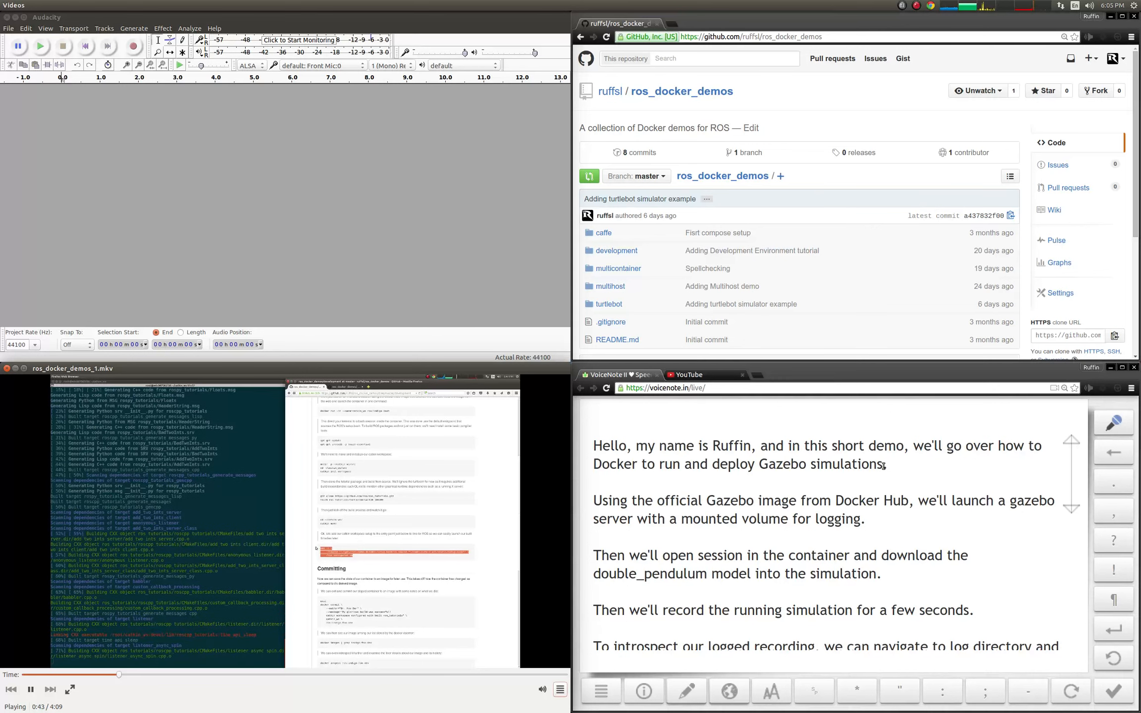
# Look through the Gazebo demo narration script in VoiceNote and bring the Audacity window into focus
pyautogui.click(709, 391)
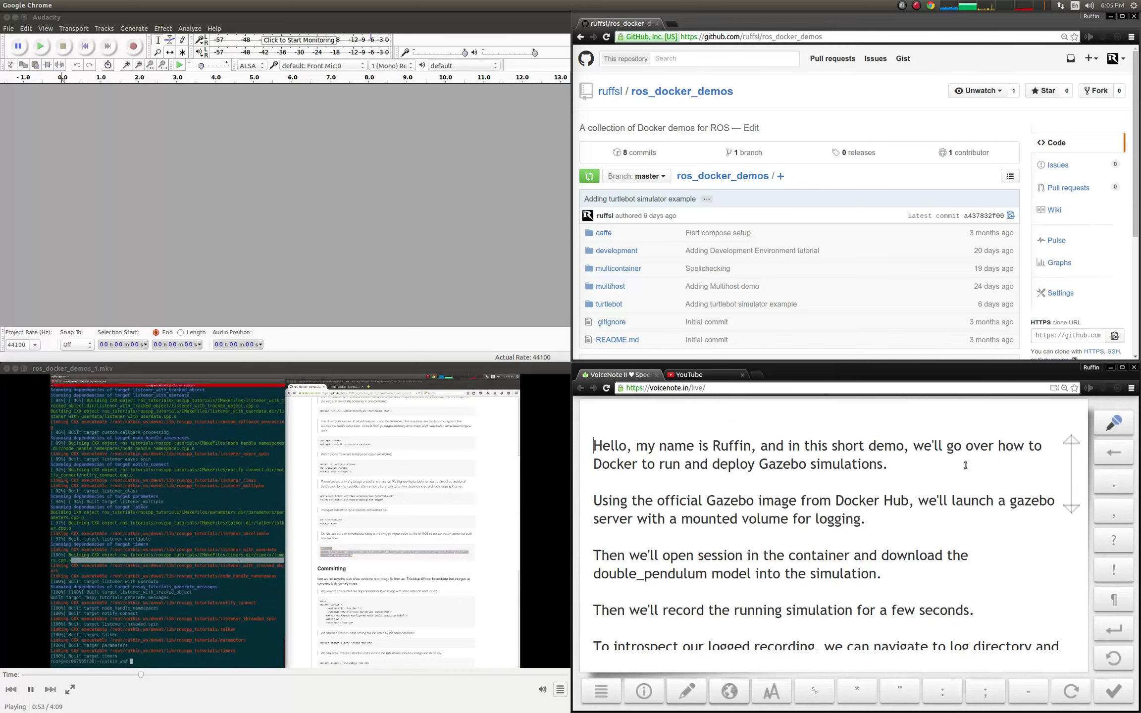
pyautogui.press('Right')
pyautogui.press('Right')
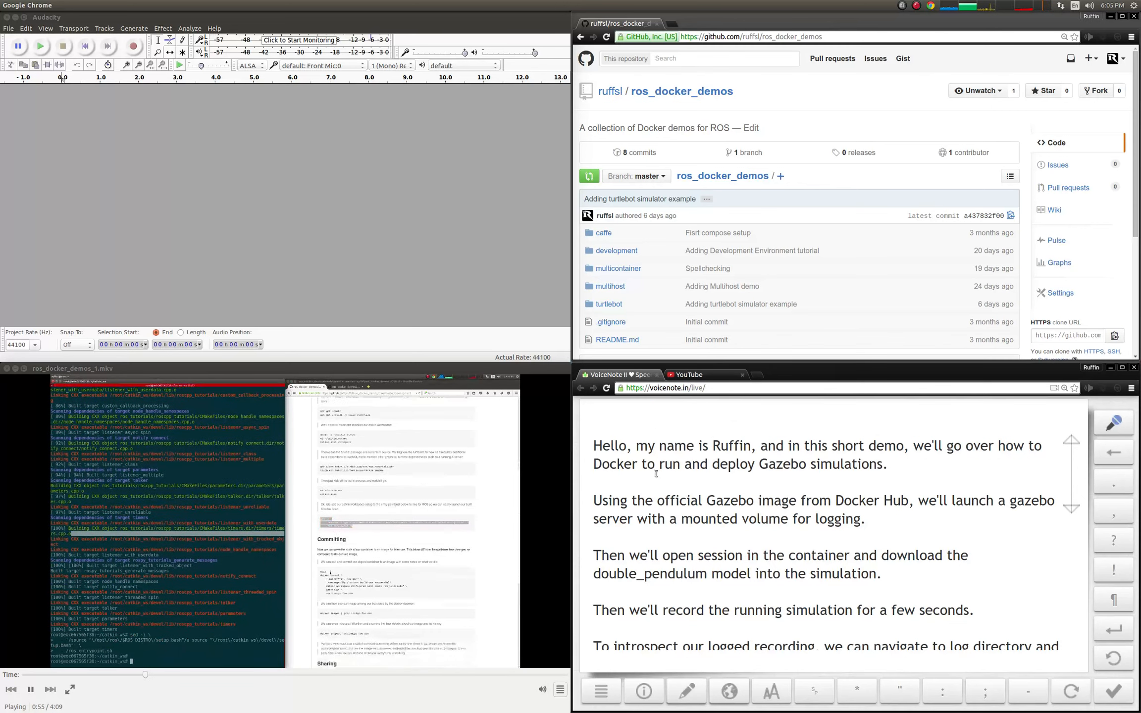
pyautogui.scroll(-2, 785, 468)
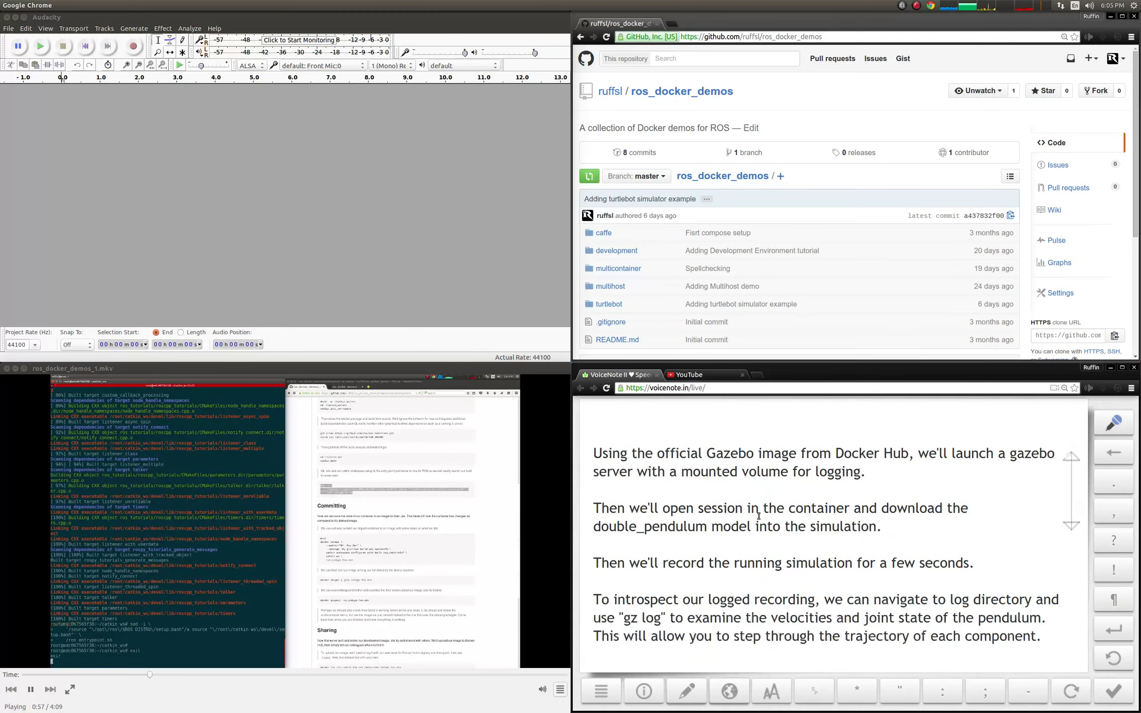
pyautogui.scroll(3, 891, 470)
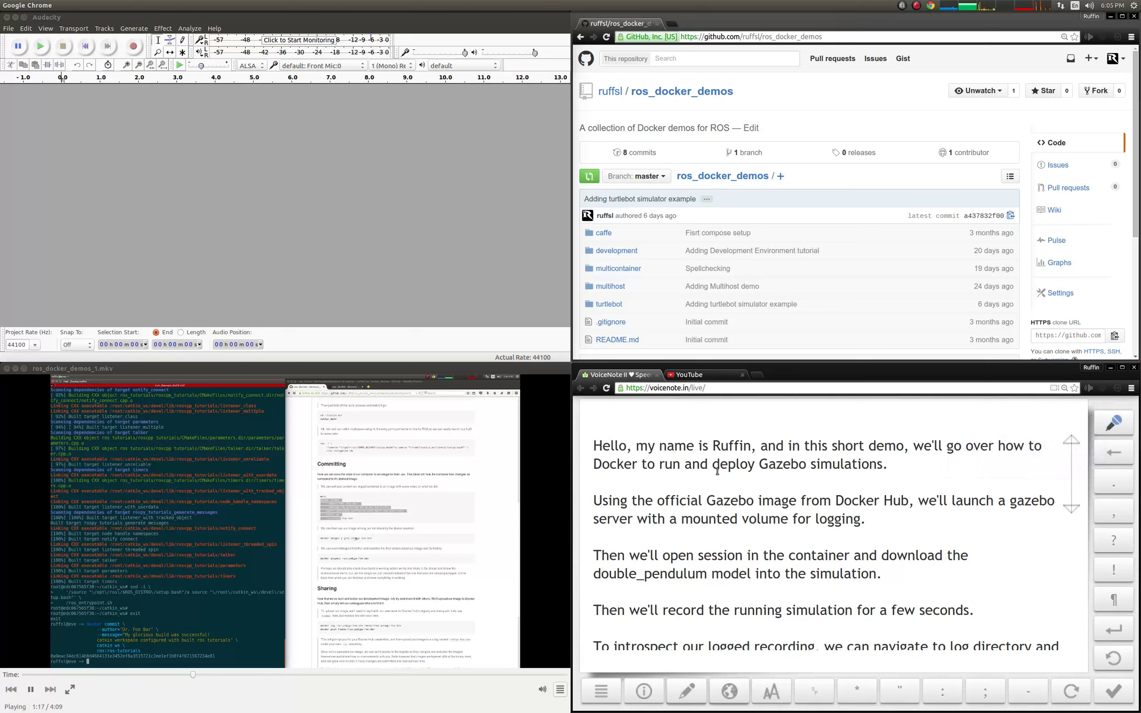
pyautogui.click(606, 447)
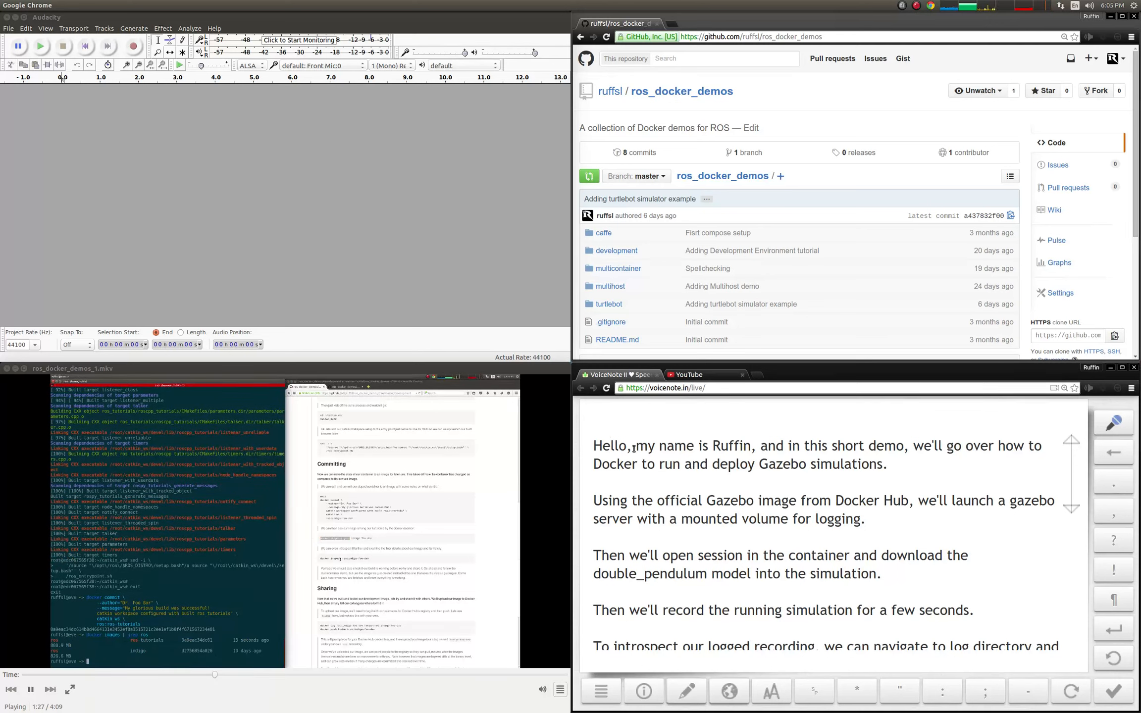
pyautogui.click(160, 163)
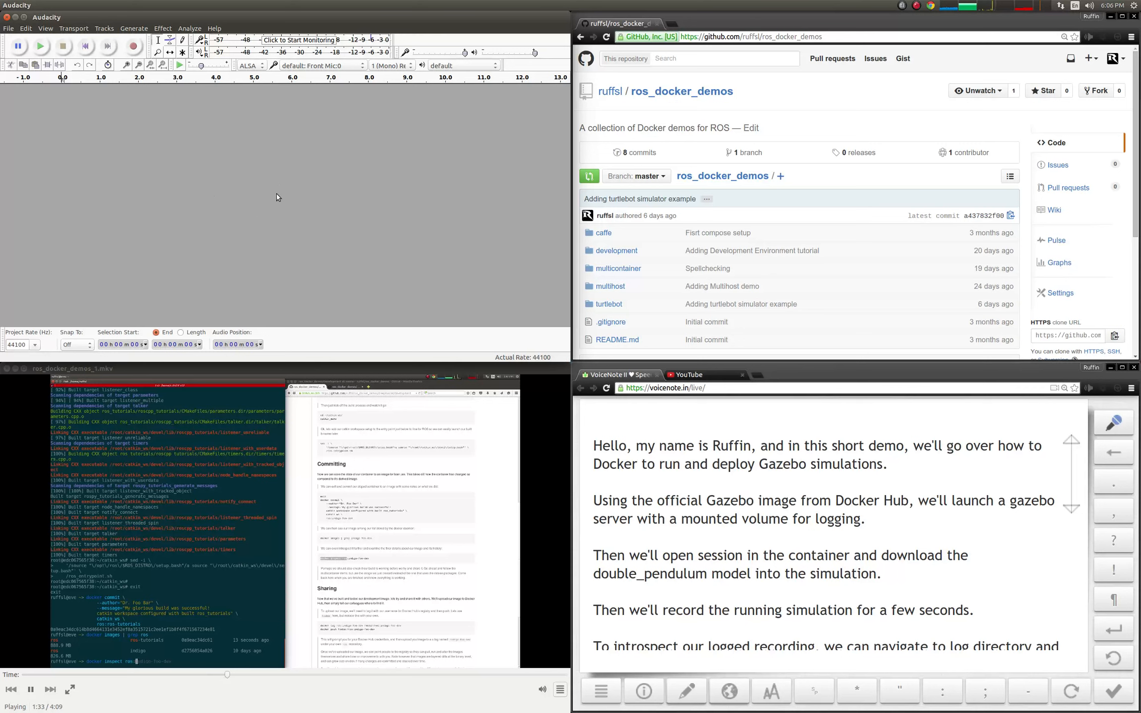
# Record a short trial narration take in Audacity and remove its track
pyautogui.press('r')
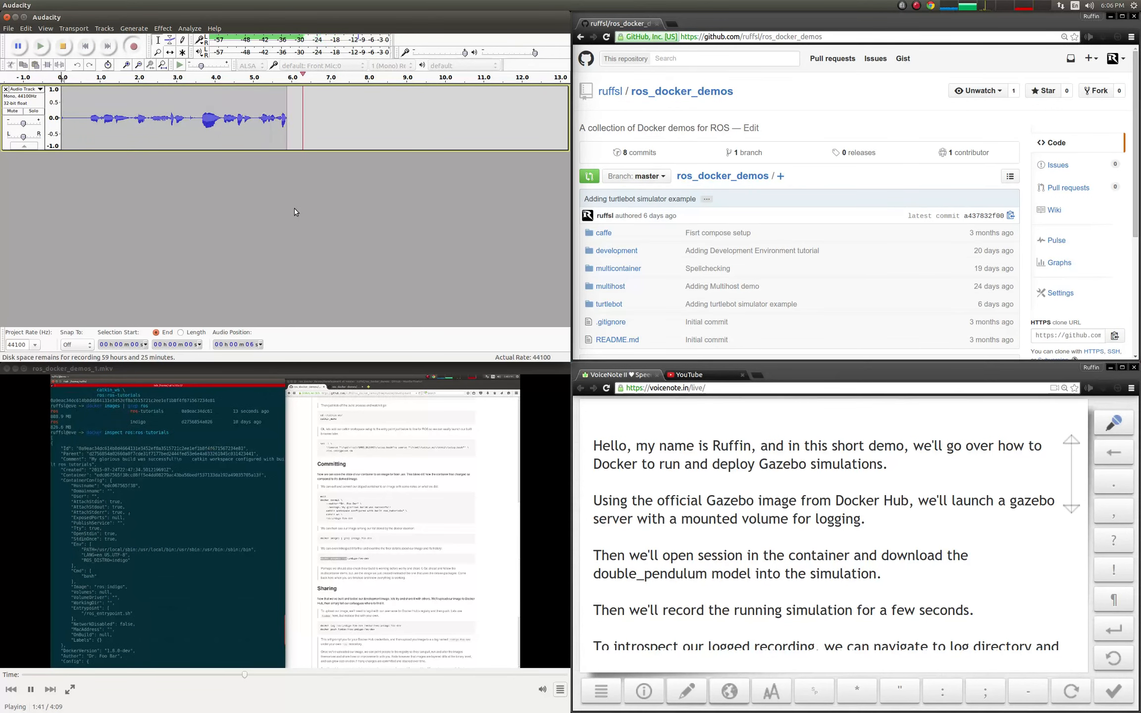
pyautogui.press('space')
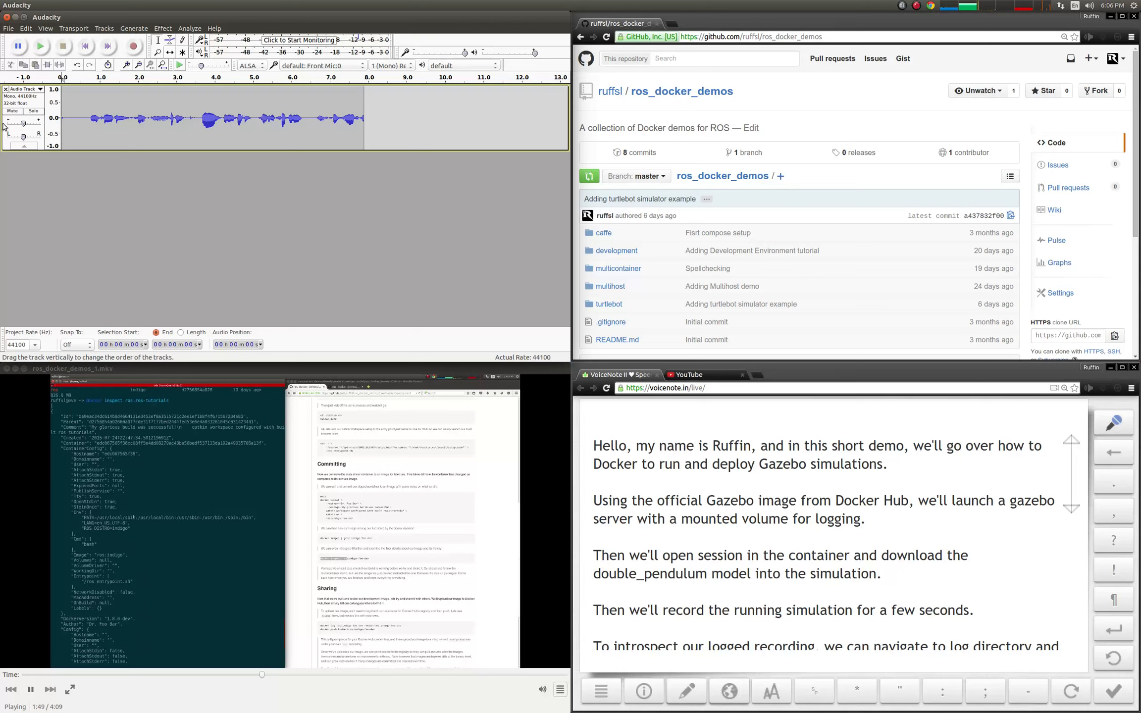
pyautogui.click(6, 89)
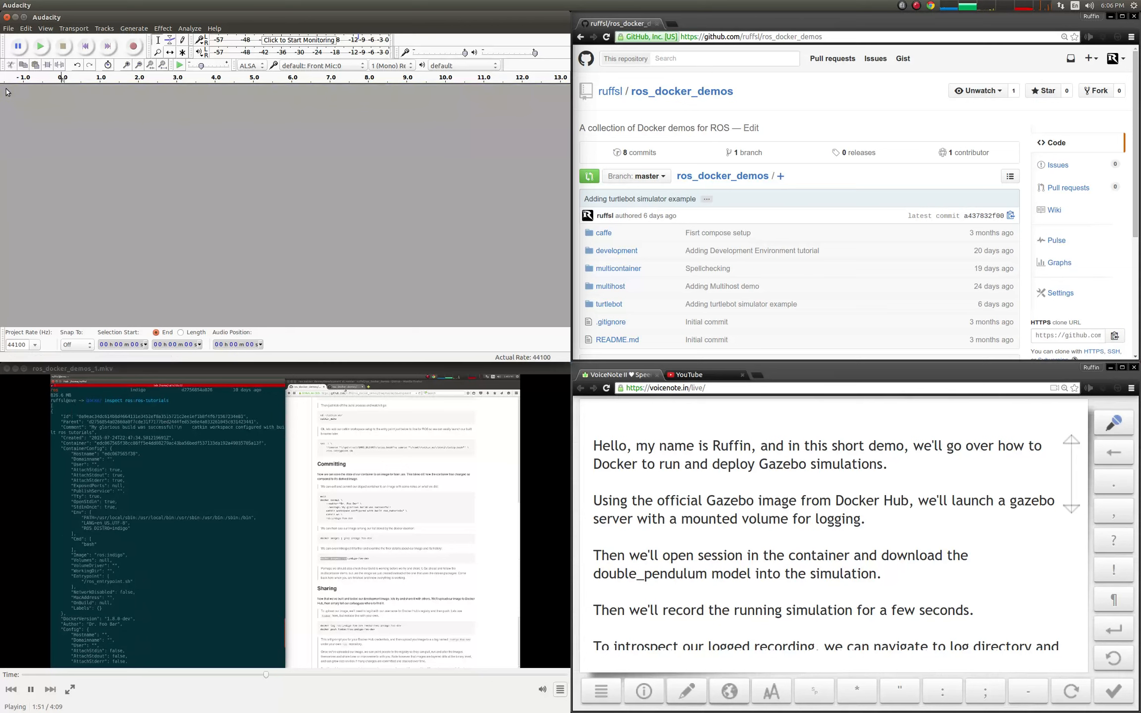
# Record a first narration take of about 7 seconds and place the cursor at its end
pyautogui.press('r')
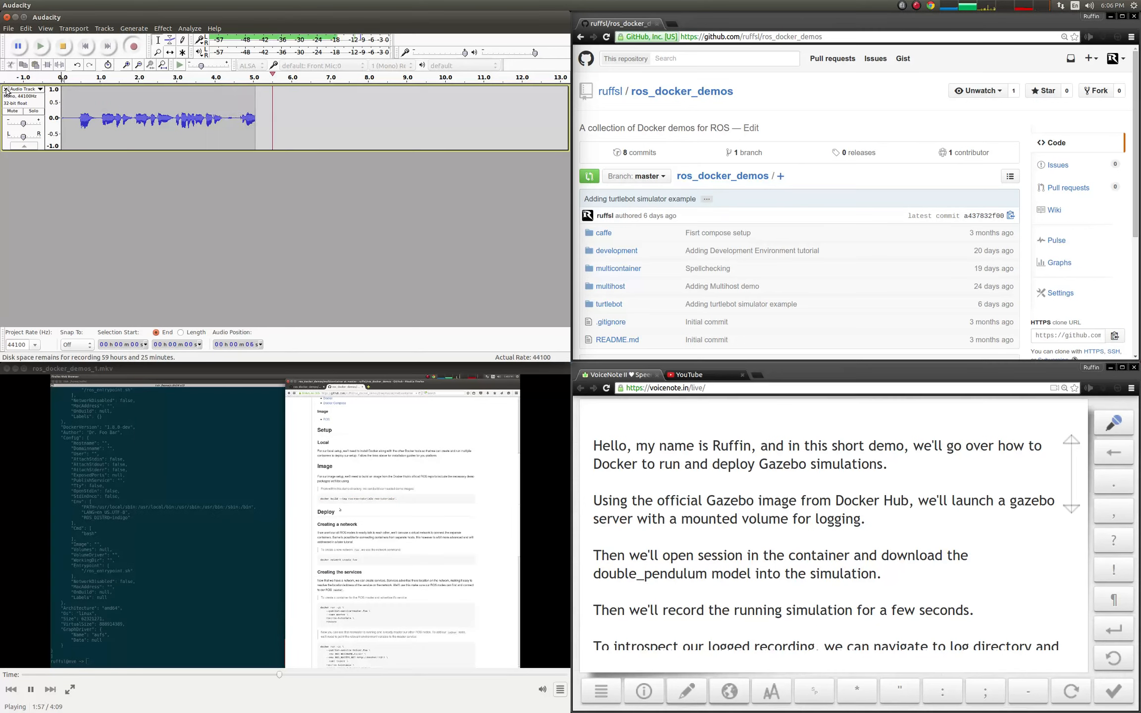
pyautogui.press('space')
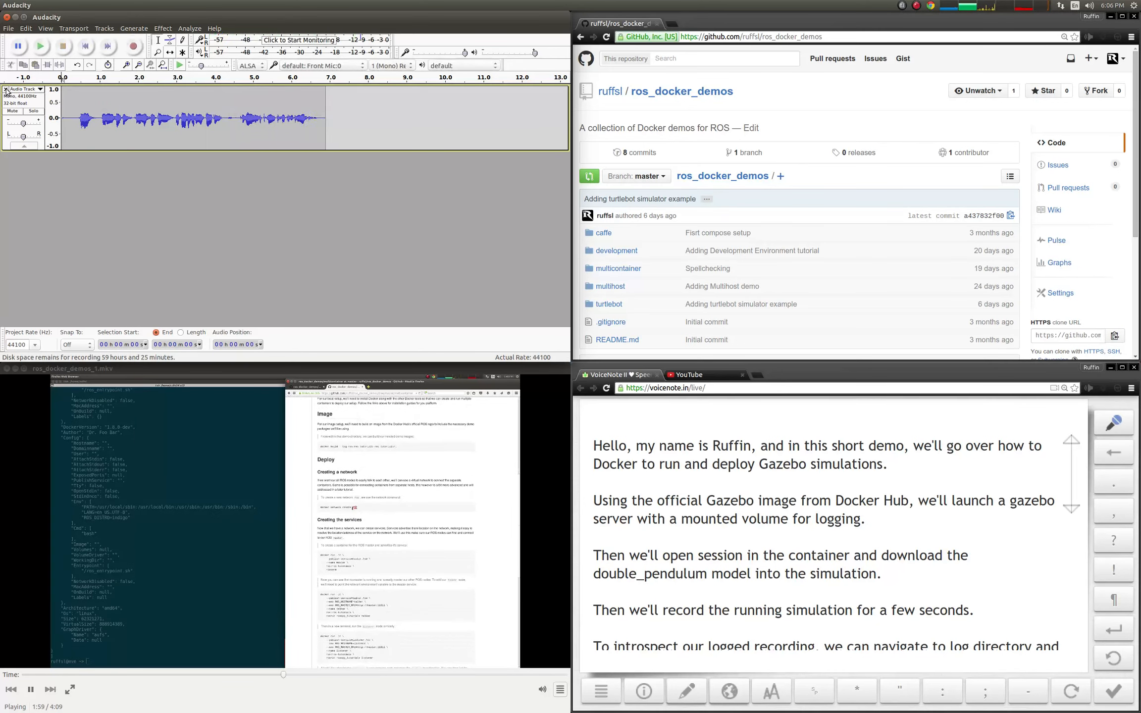
pyautogui.click(325, 108)
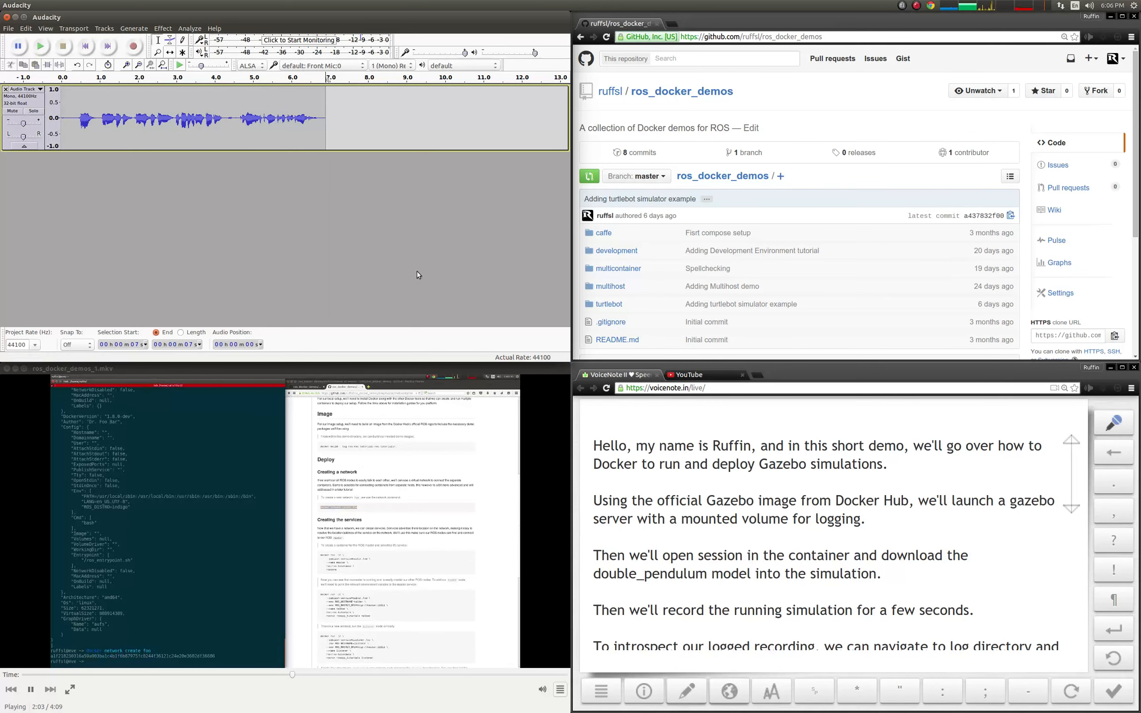
# Record a follow-up take from the end of the first one and remove its track
pyautogui.press('r')
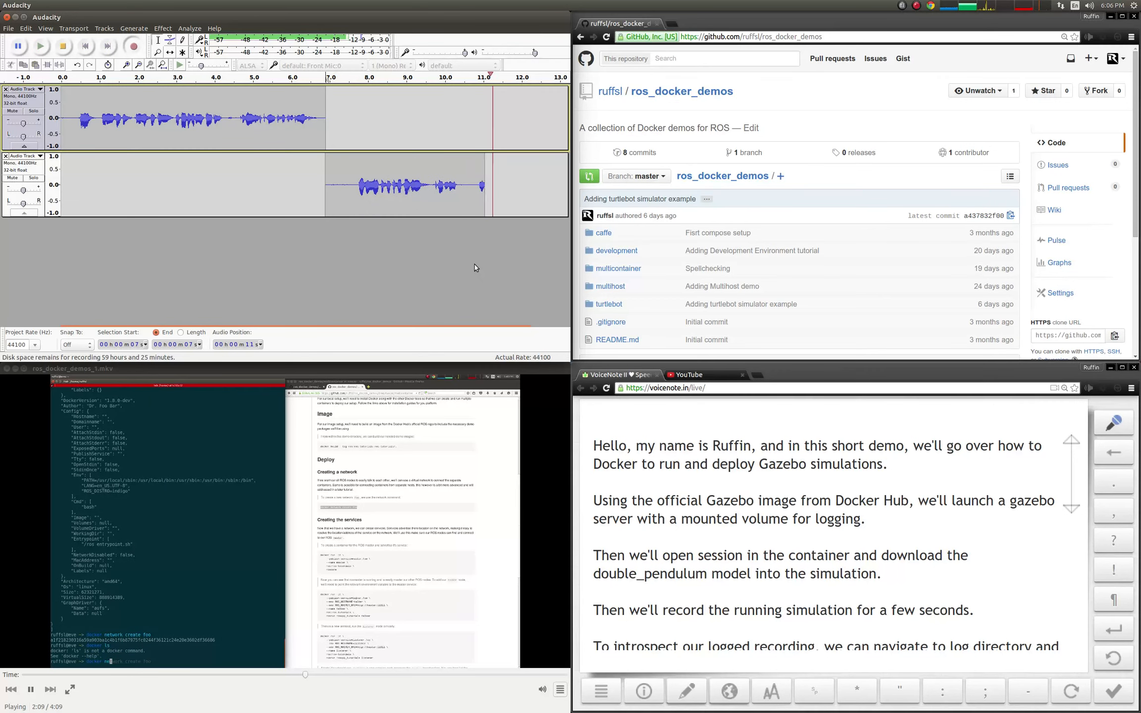
pyautogui.press('space')
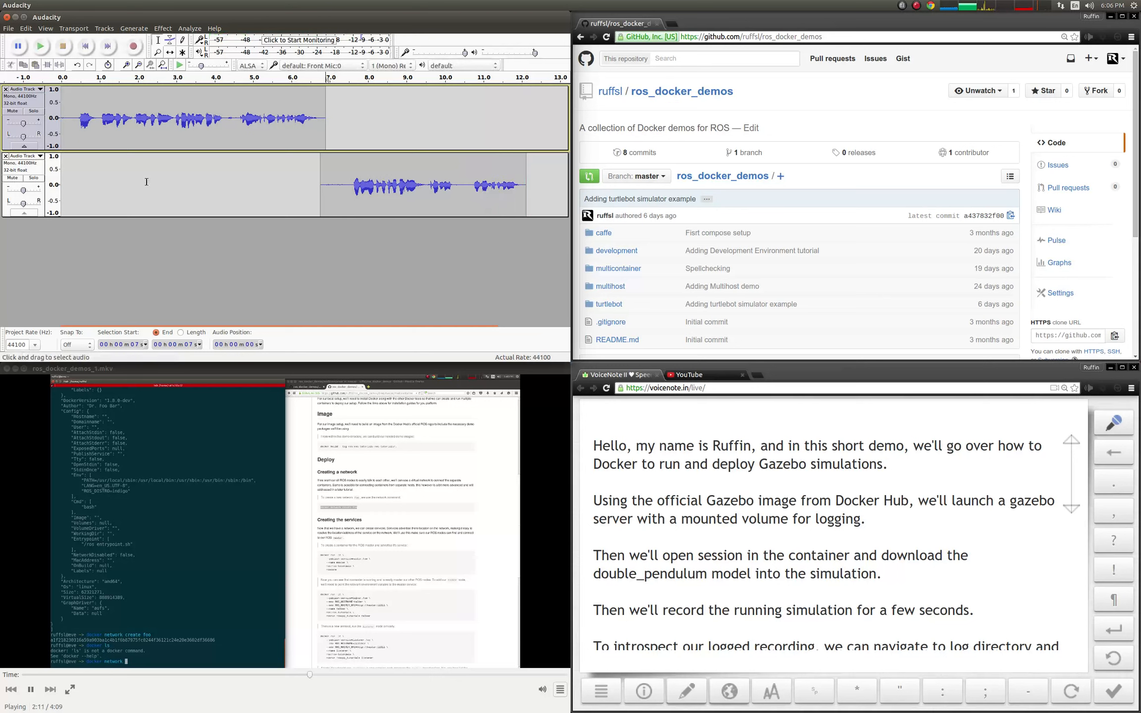
pyautogui.click(7, 157)
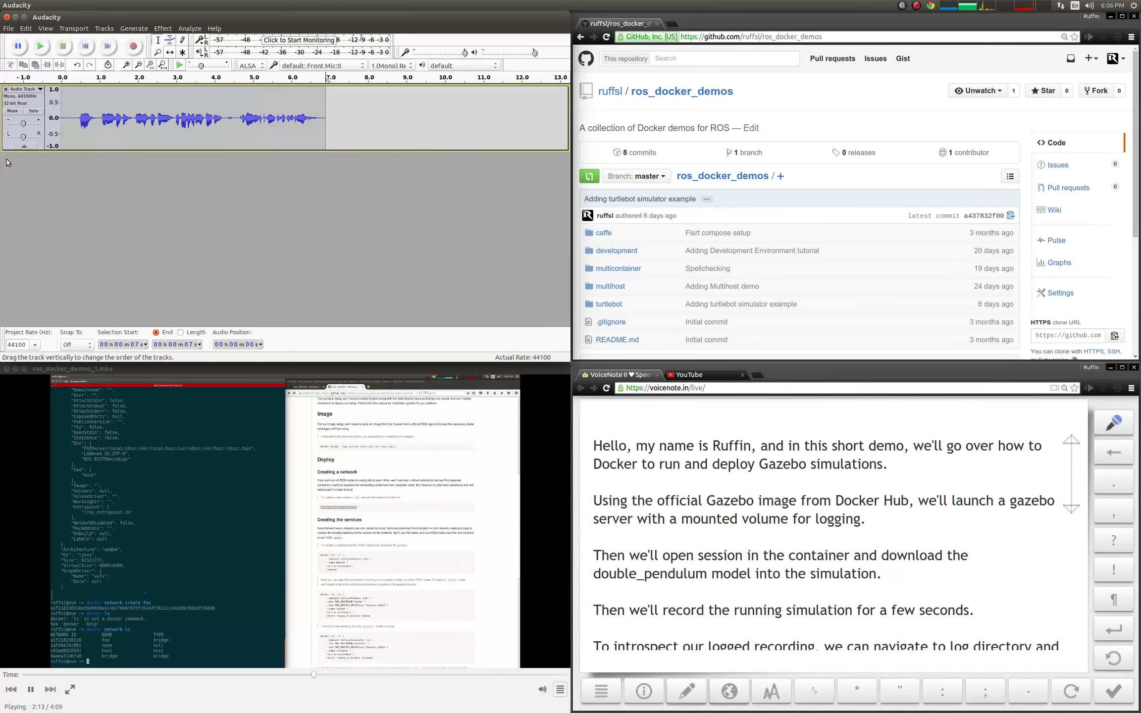
# Record a second take of about 7 seconds from the first take's end and shift its clip slightly earlier
pyautogui.press('r')
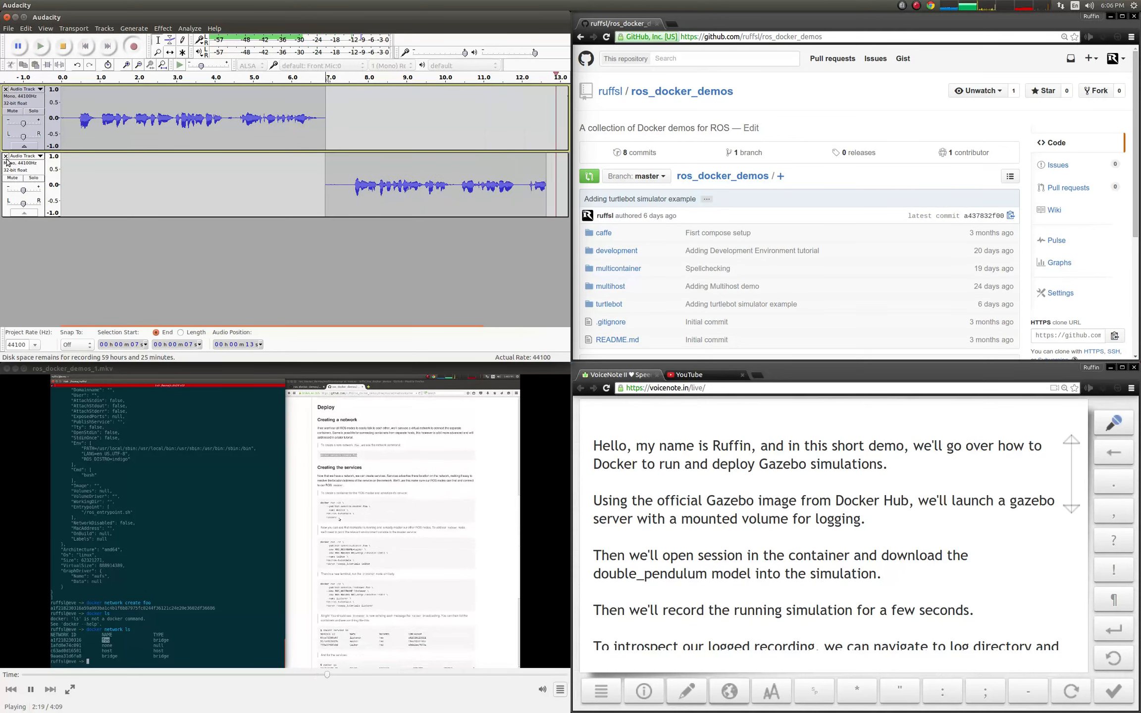
pyautogui.press('space')
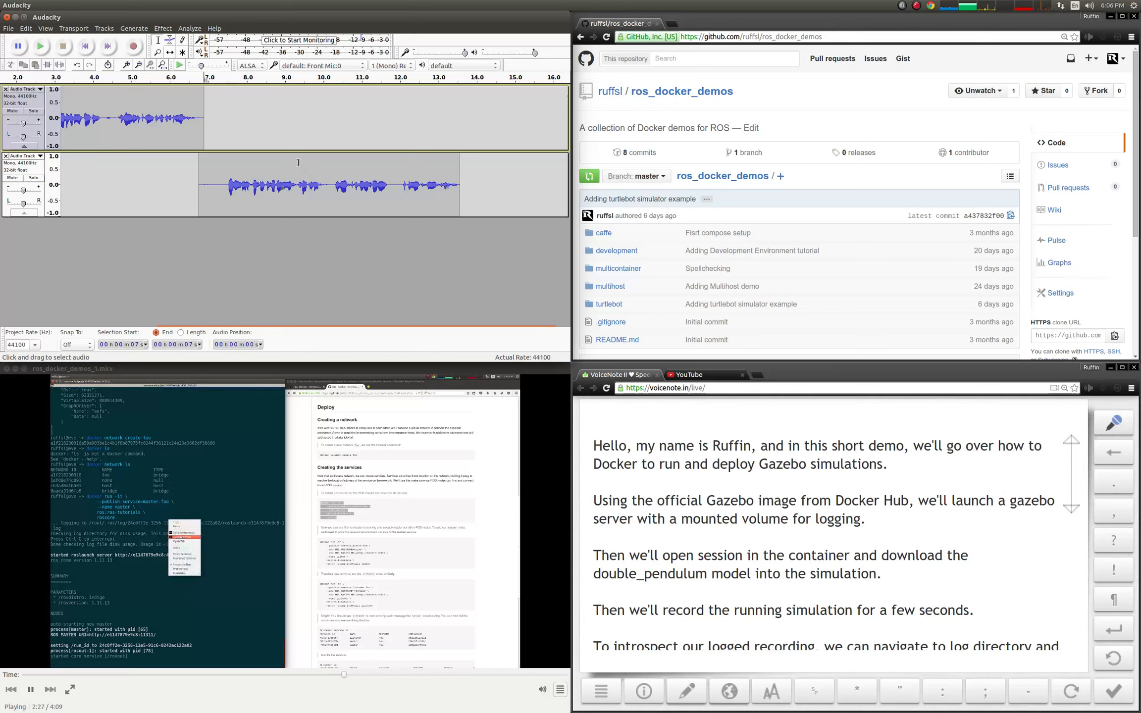
pyautogui.moveTo(289, 165)
pyautogui.mouseDown()
pyautogui.moveTo(329, 166)
pyautogui.moveTo(200, 167)
pyautogui.moveTo(443, 182)
pyautogui.moveTo(323, 186)
pyautogui.mouseUp()
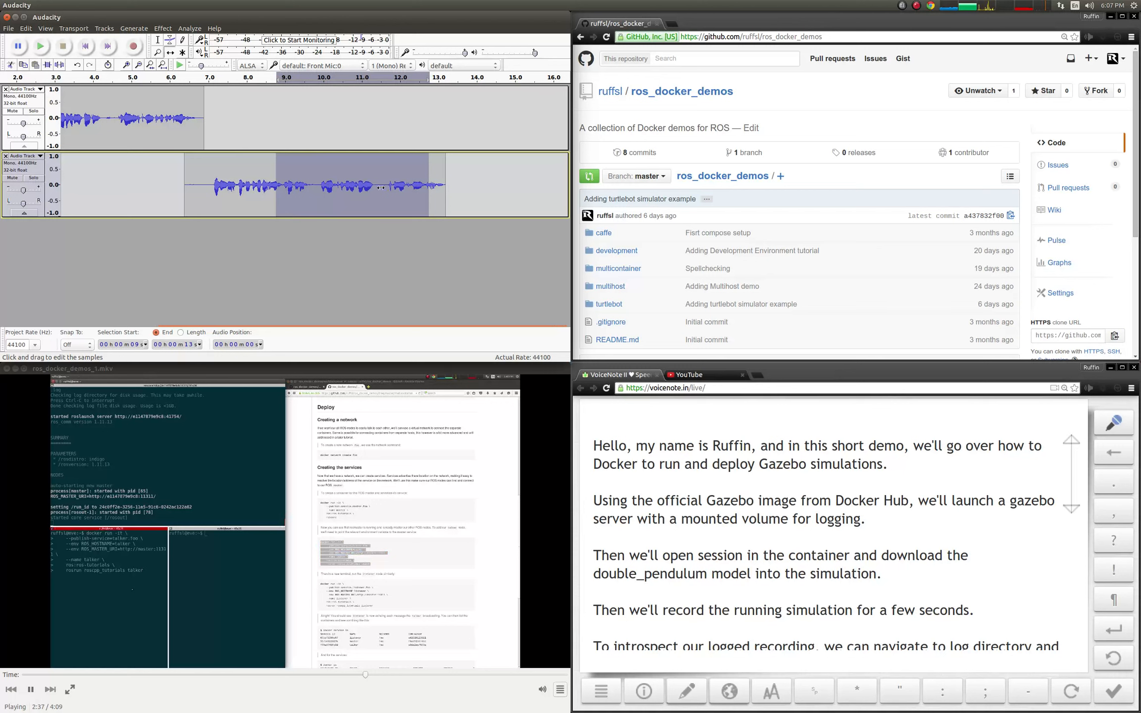
pyautogui.press('F1')
# Record two more narration takes of about 3 seconds each, each starting where the previous take ends
pyautogui.click(444, 193)
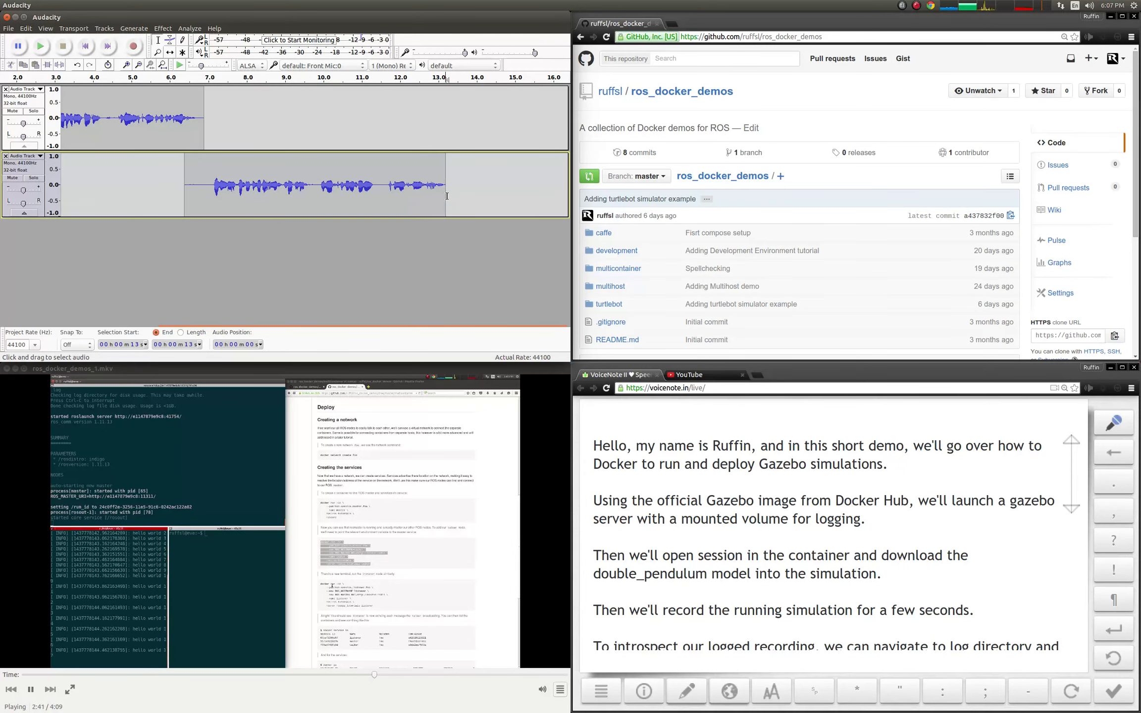
pyautogui.press('r')
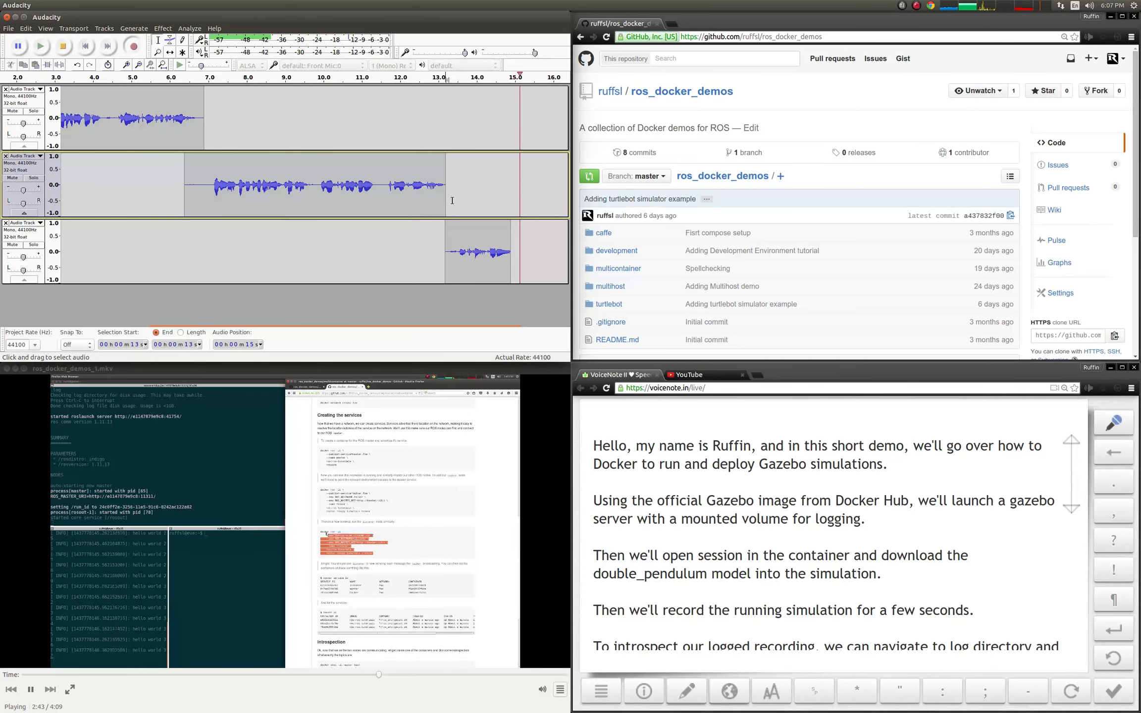
pyautogui.press('space')
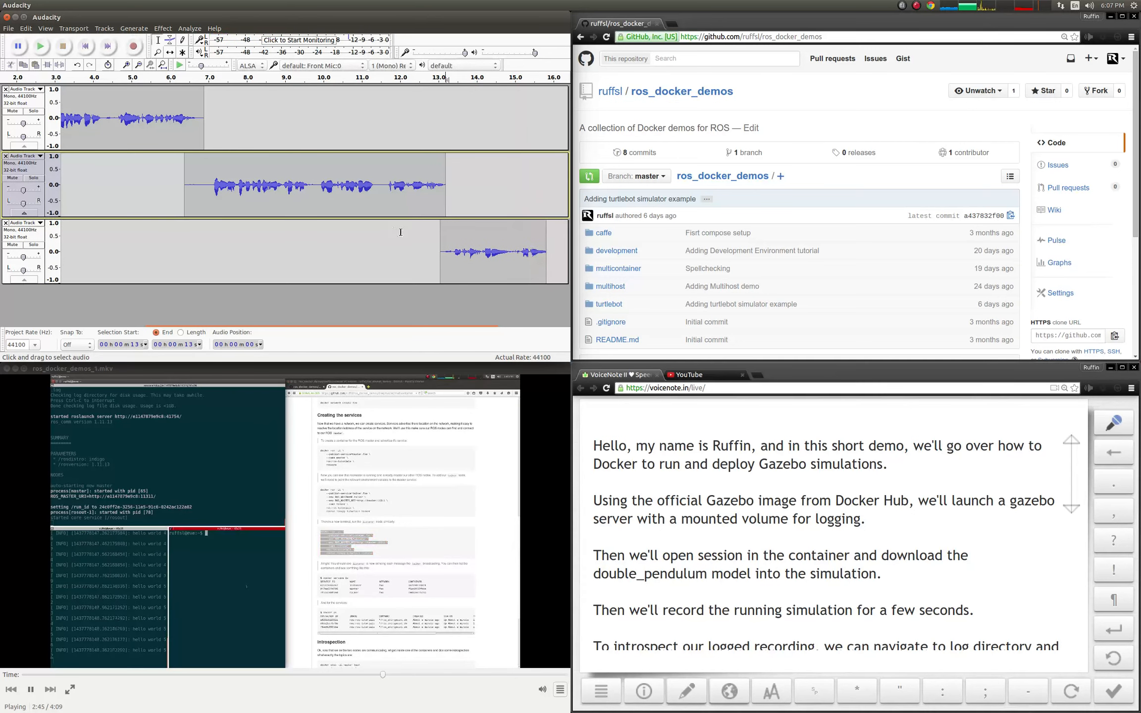
pyautogui.click(545, 244)
pyautogui.press('r')
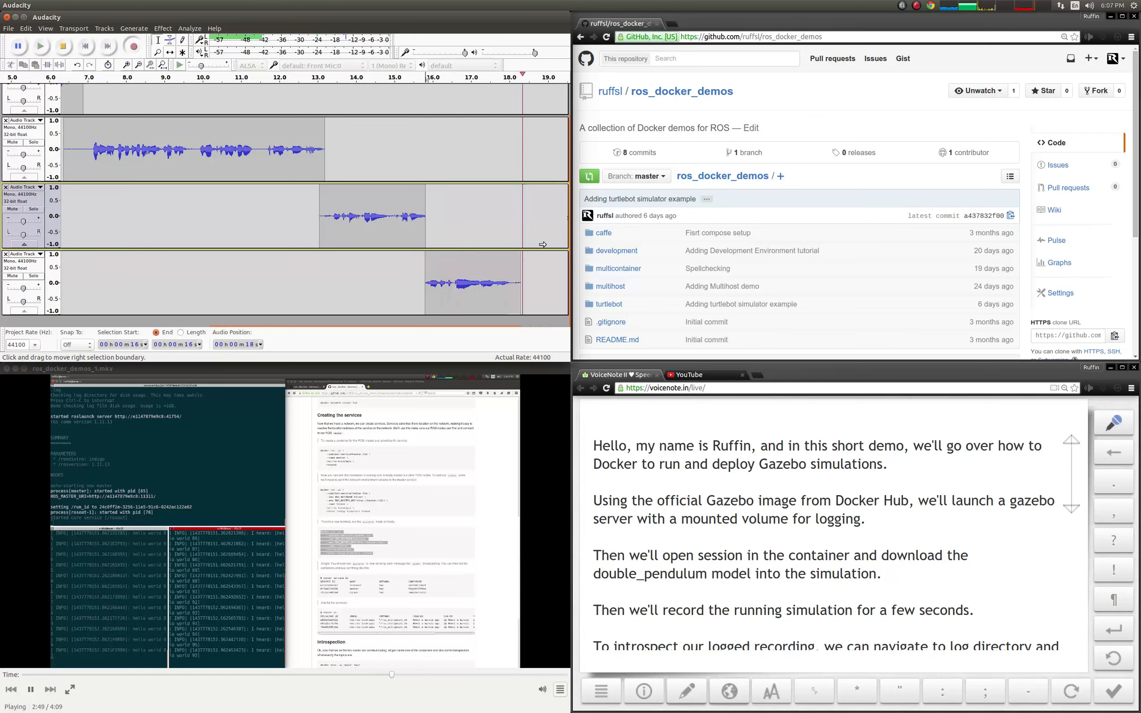
pyautogui.press('space')
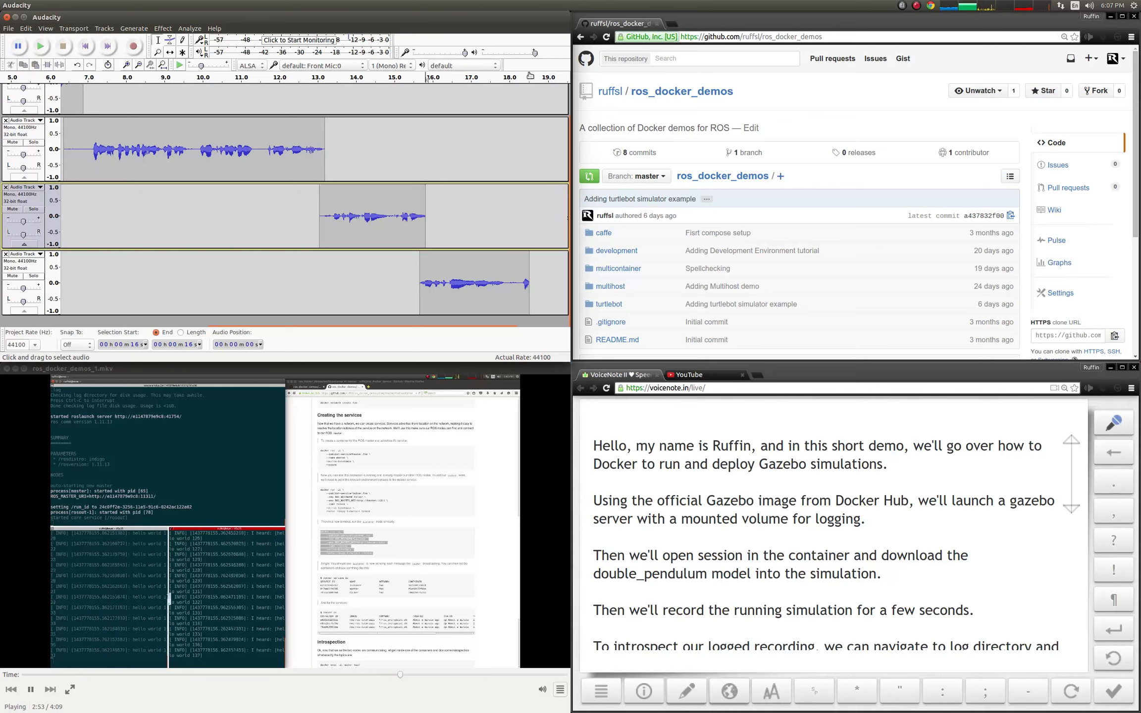
# Rewind the playing video ros_docker_demos_1.mkv and pause it at about 0:57
pyautogui.click(103, 674)
pyautogui.press('space')
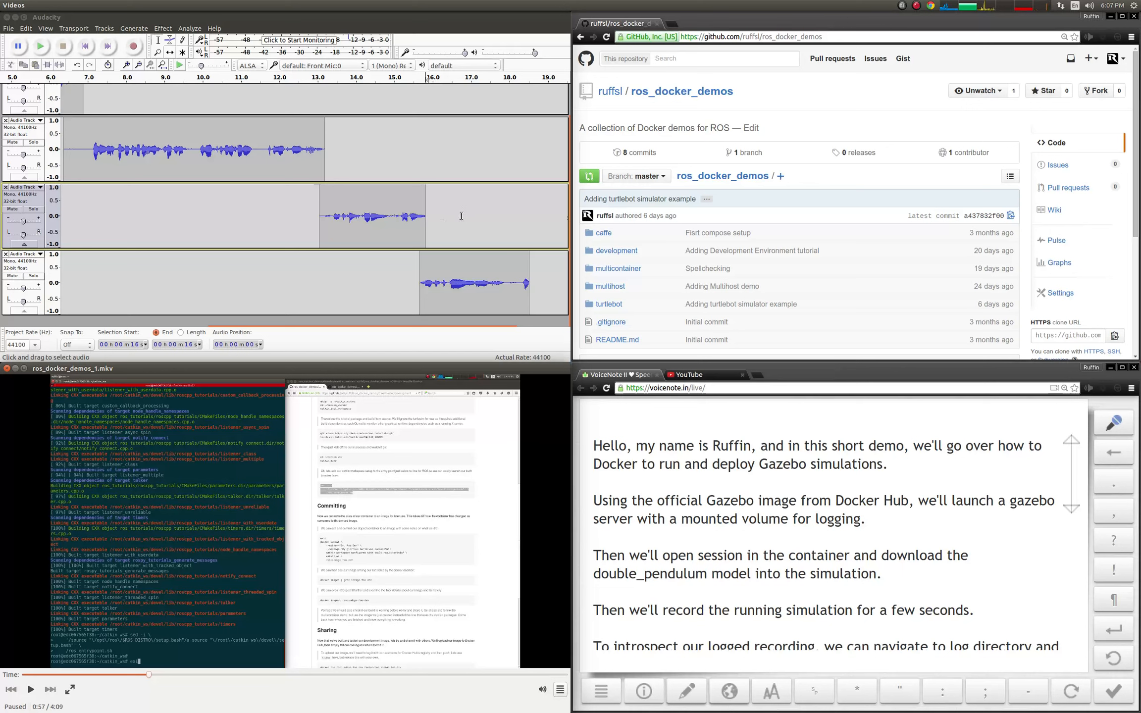
# Record three more short narration takes in Audacity, each starting at the end of the preceding take
pyautogui.click(531, 279)
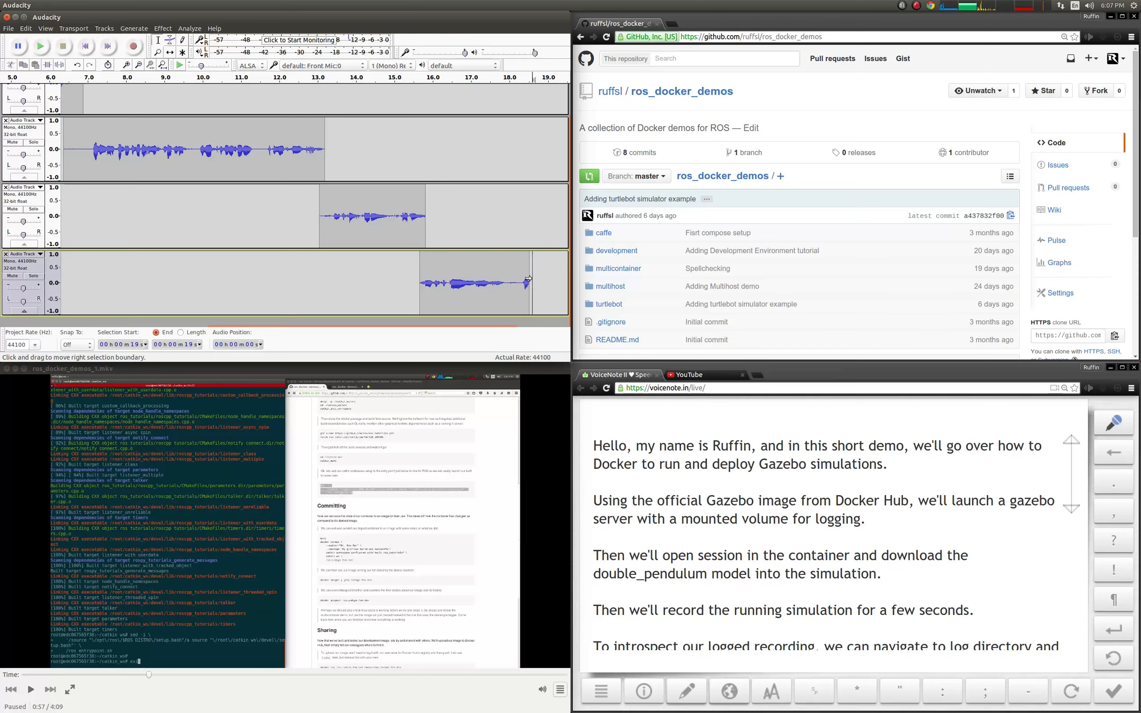
pyautogui.press('r')
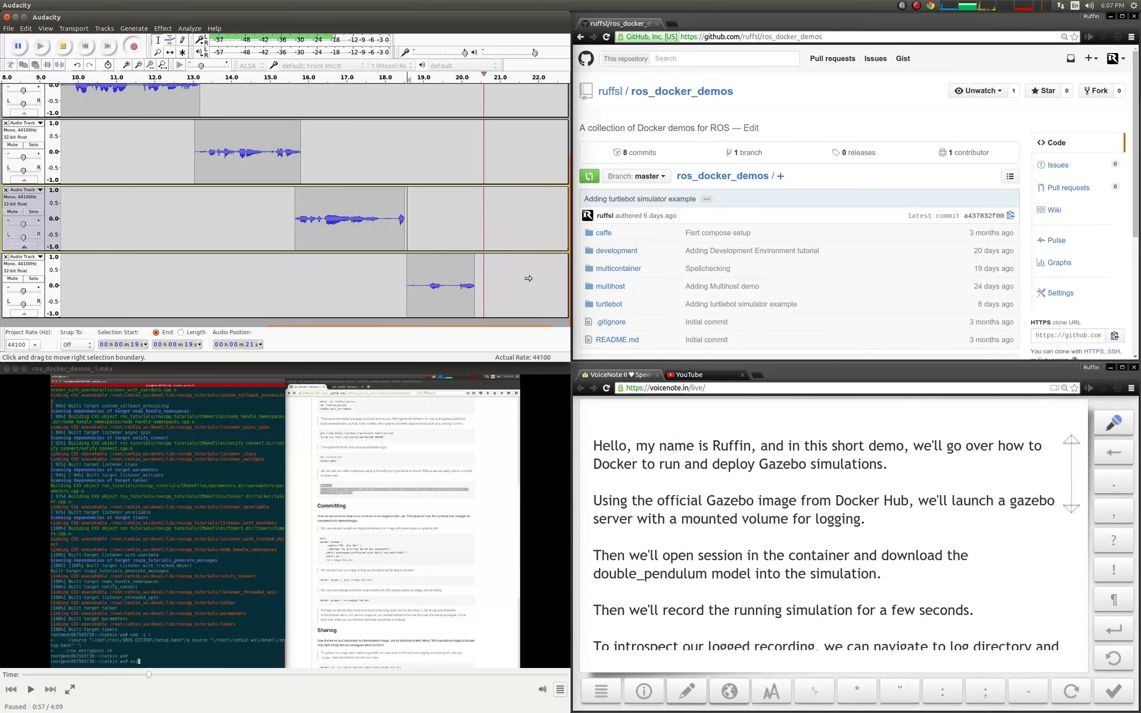
pyautogui.press('space')
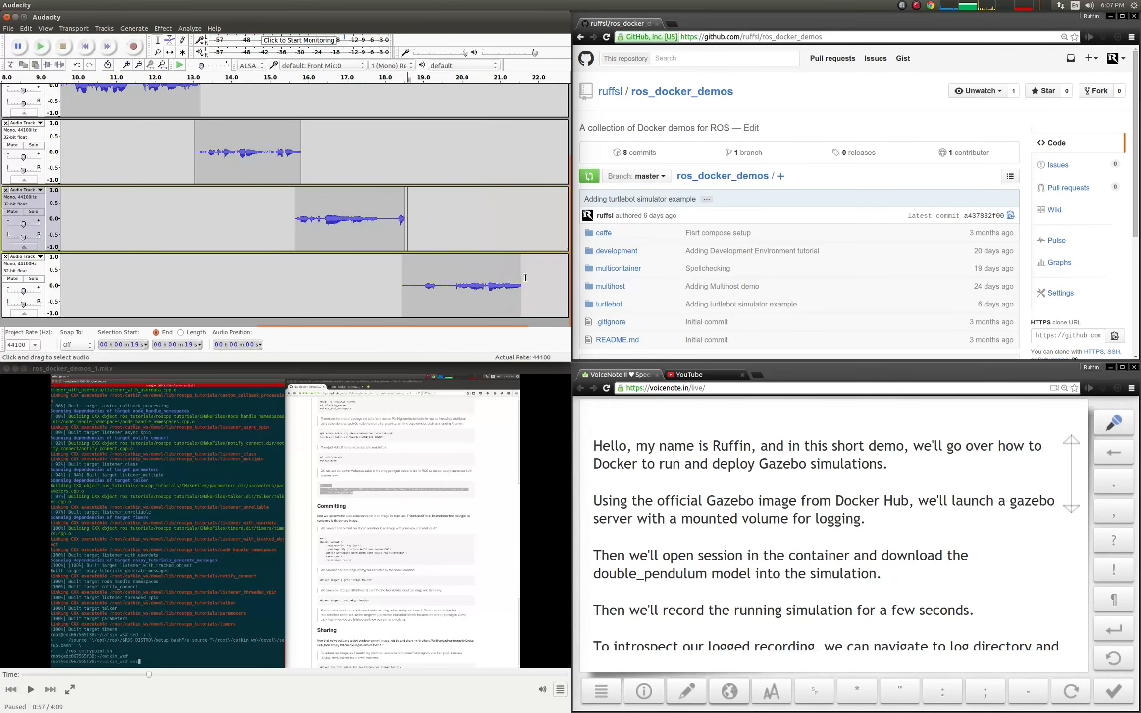
pyautogui.press('r')
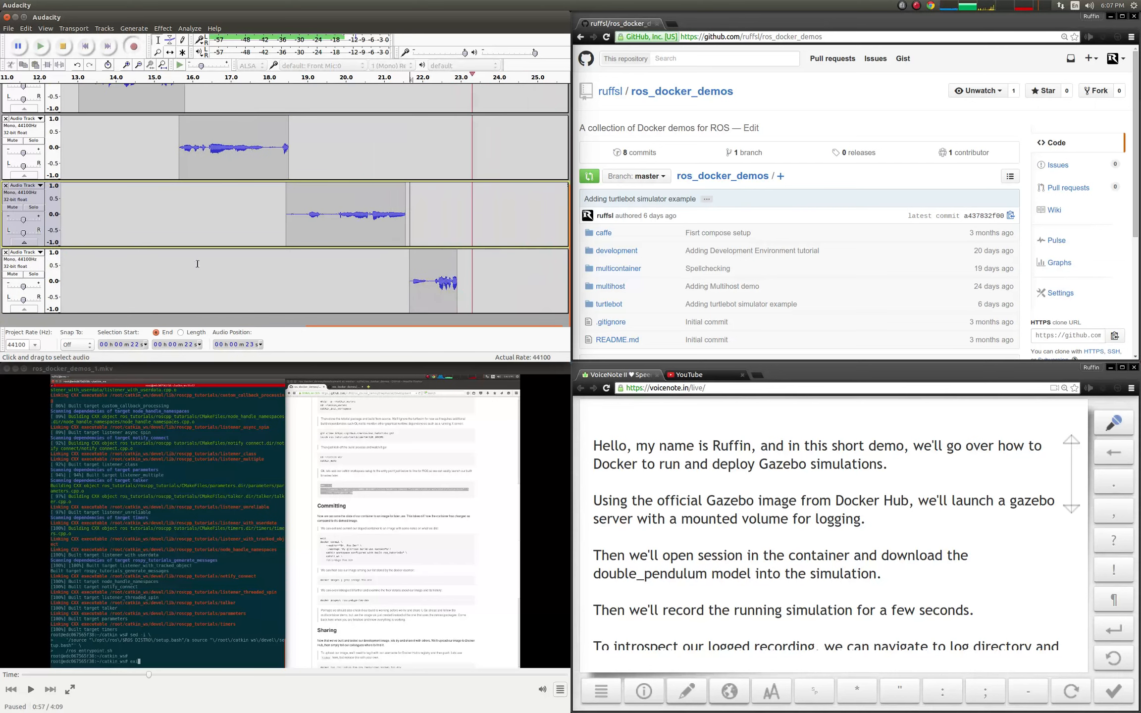
pyautogui.press('space')
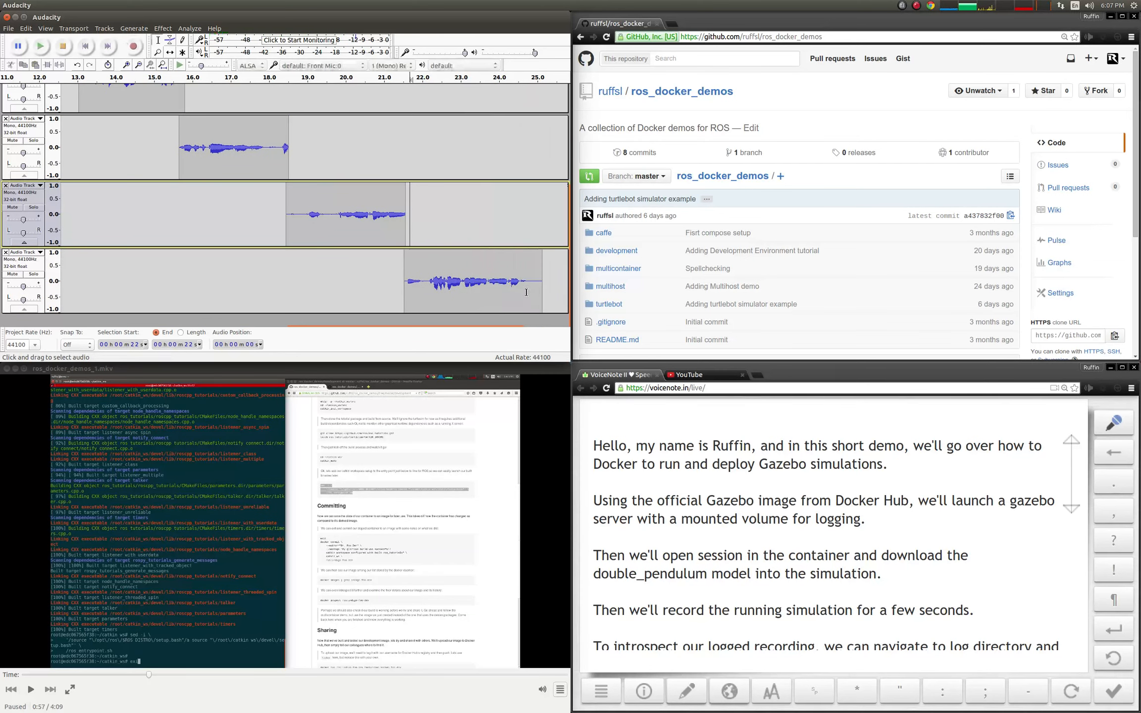
pyautogui.press('r')
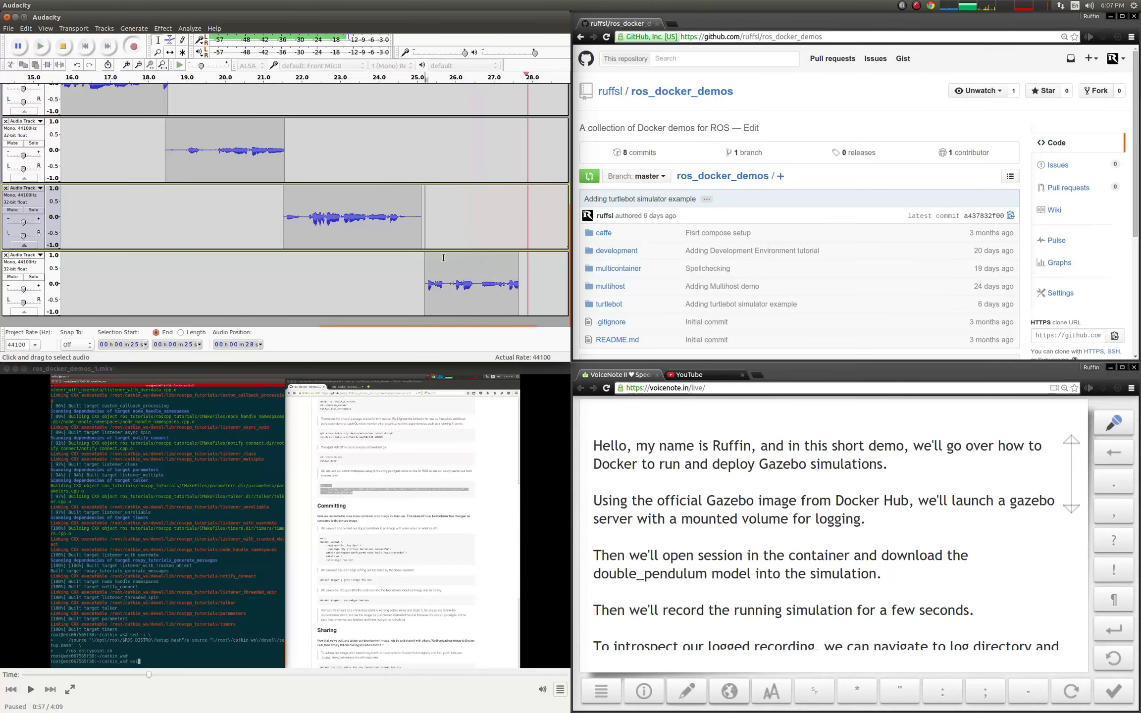
pyautogui.press('space')
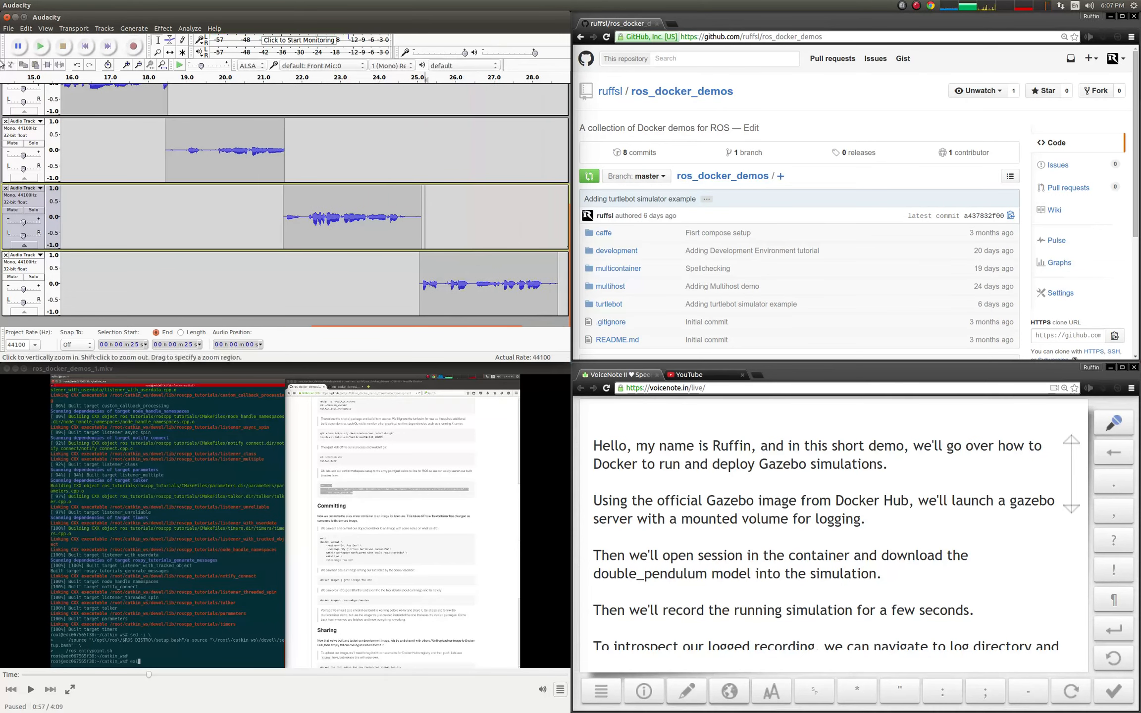
# Zoom out the Audacity timeline and look through the staggered narration tracks from first to last
pyautogui.click(28, 29)
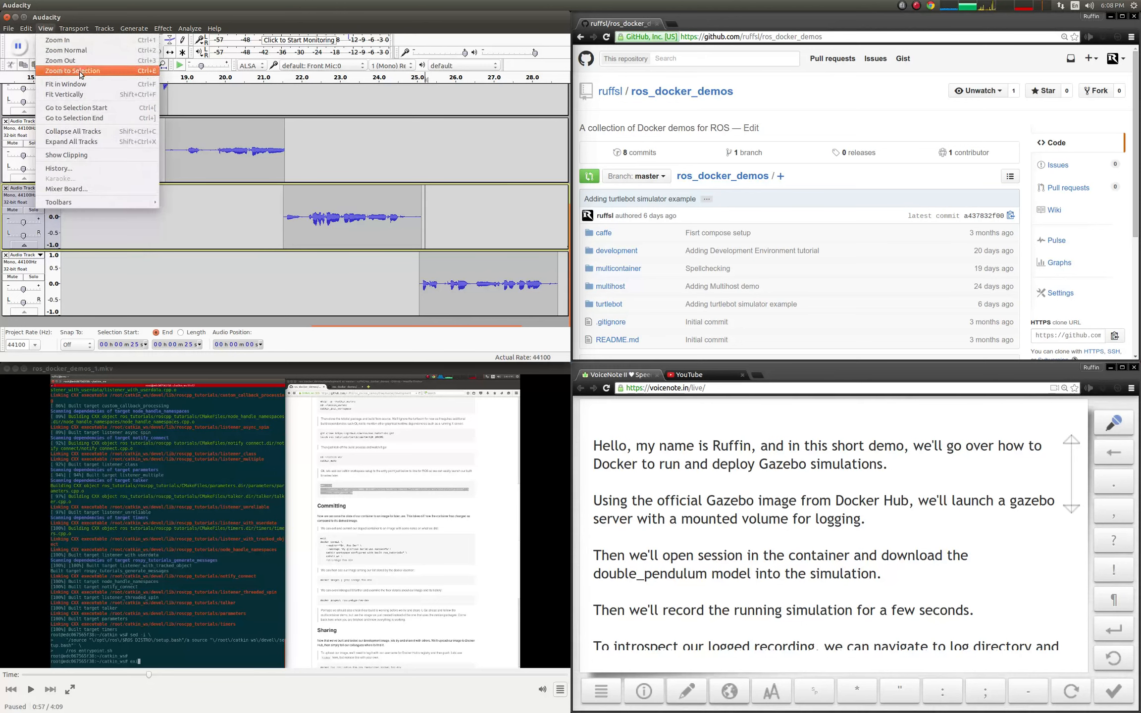
pyautogui.click(81, 73)
pyautogui.scroll(3, 404, 202)
pyautogui.scroll(3, 404, 202)
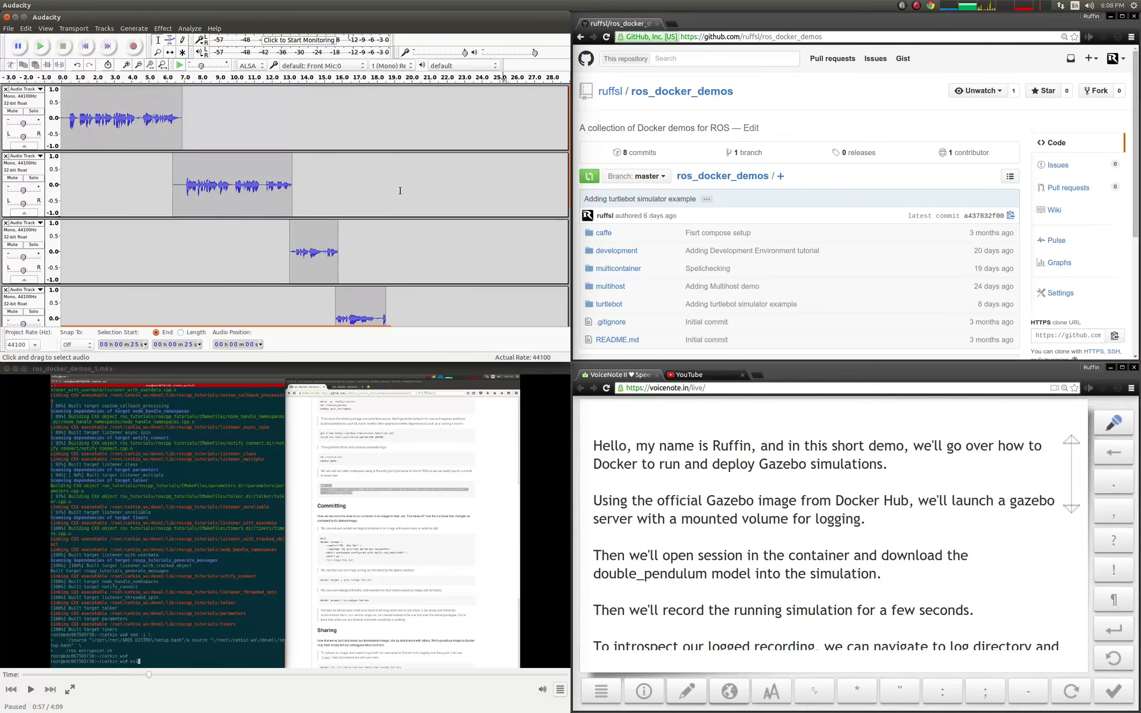
pyautogui.scroll(-5, 402, 173)
pyautogui.scroll(4, 399, 141)
pyautogui.scroll(-5, 400, 159)
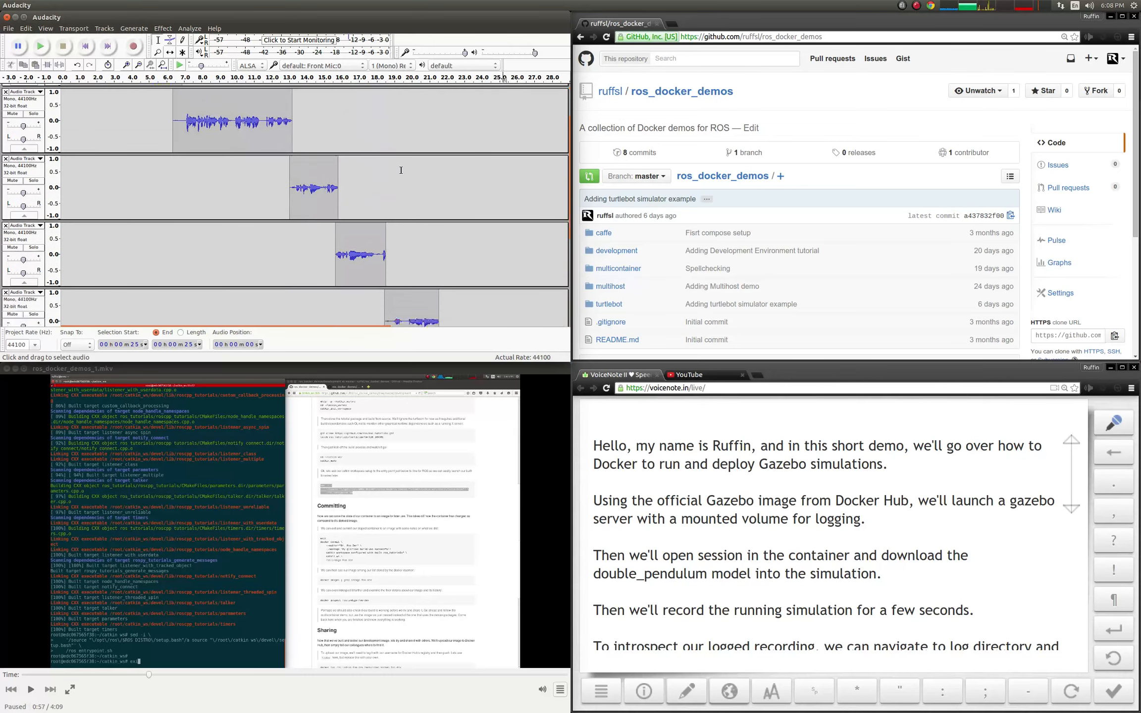
pyautogui.scroll(6, 403, 185)
pyautogui.scroll(-4, 401, 184)
pyautogui.scroll(4, 401, 184)
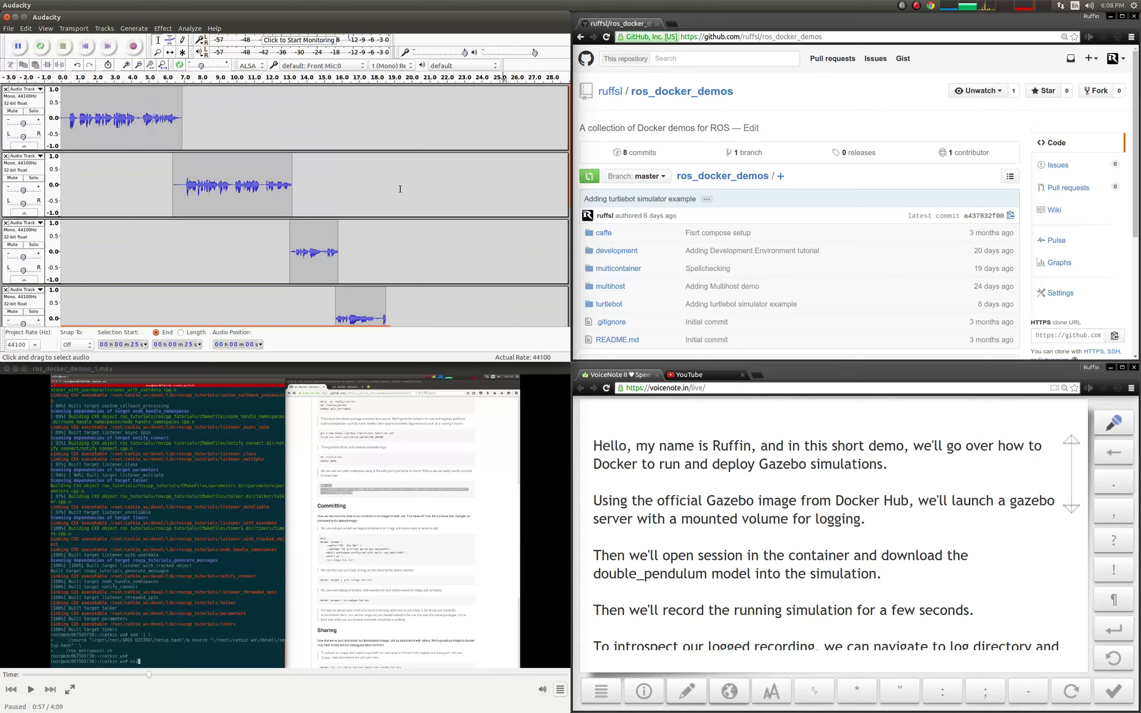
pyautogui.hscroll(5, 400, 189)
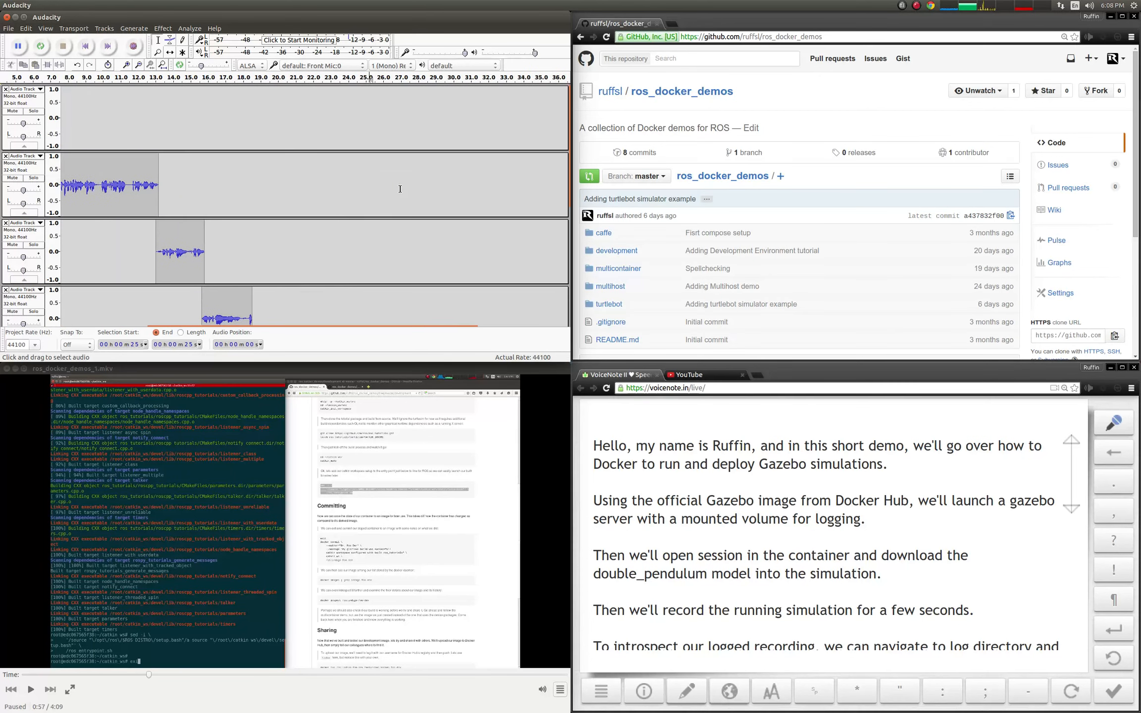
# Fit all narration tracks vertically in the Audacity window and return to the start of the timeline
pyautogui.click(45, 29)
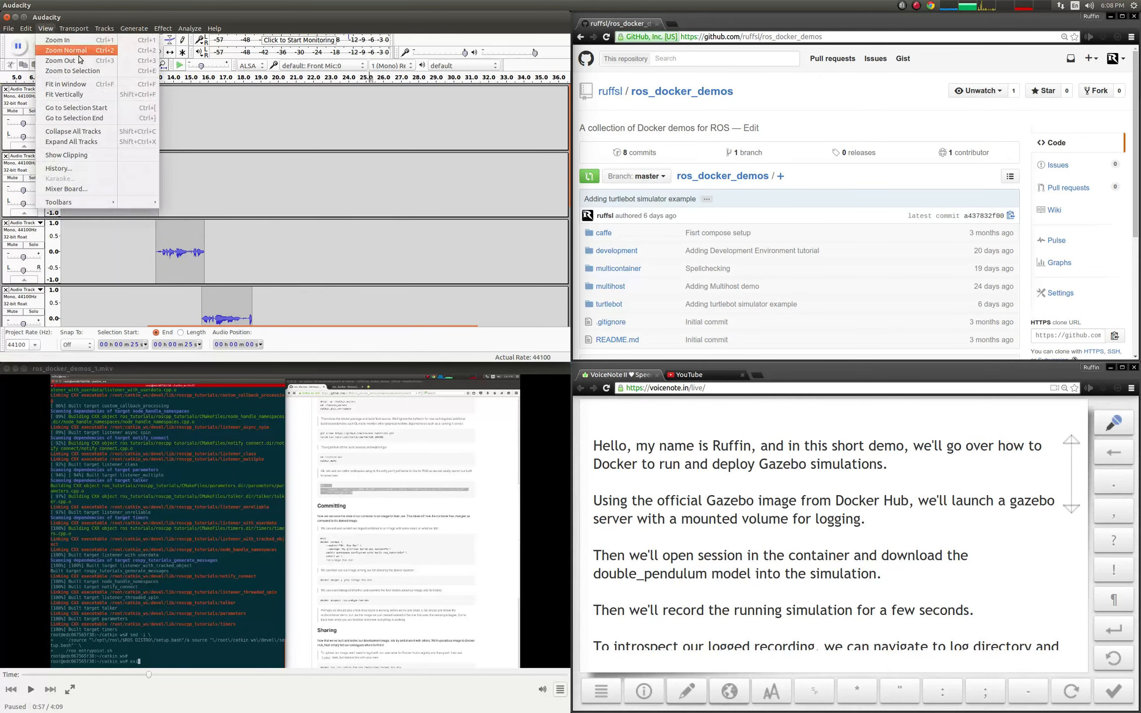
pyautogui.click(102, 94)
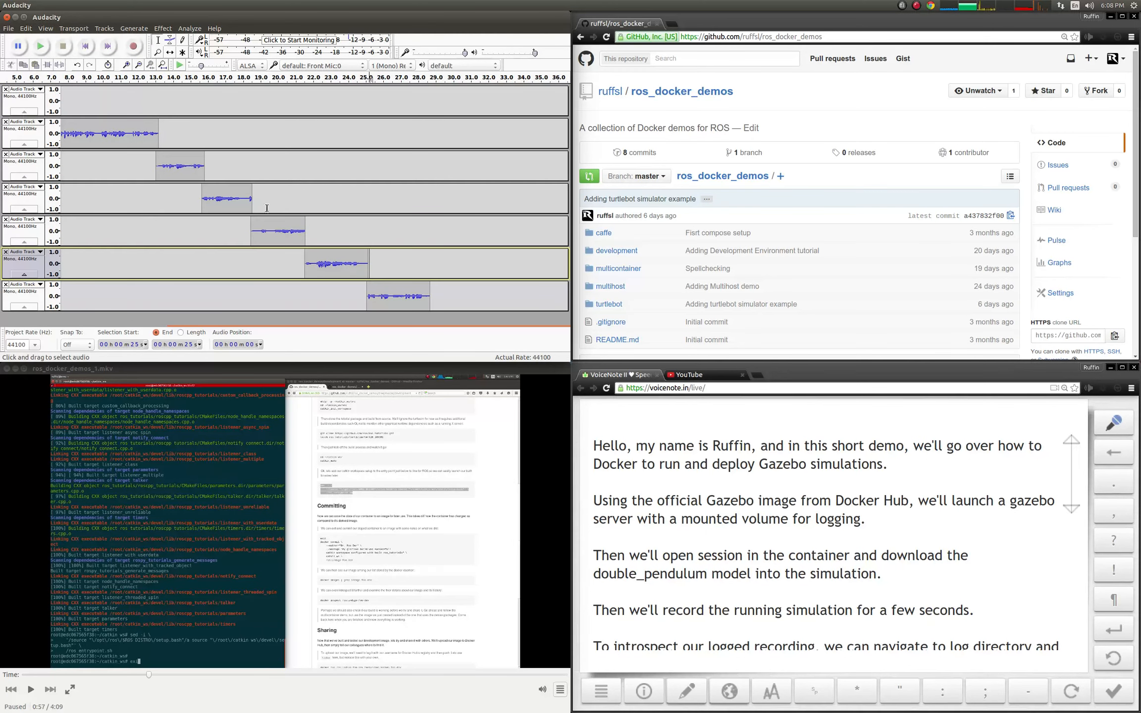
pyautogui.hscroll(-5, 335, 232)
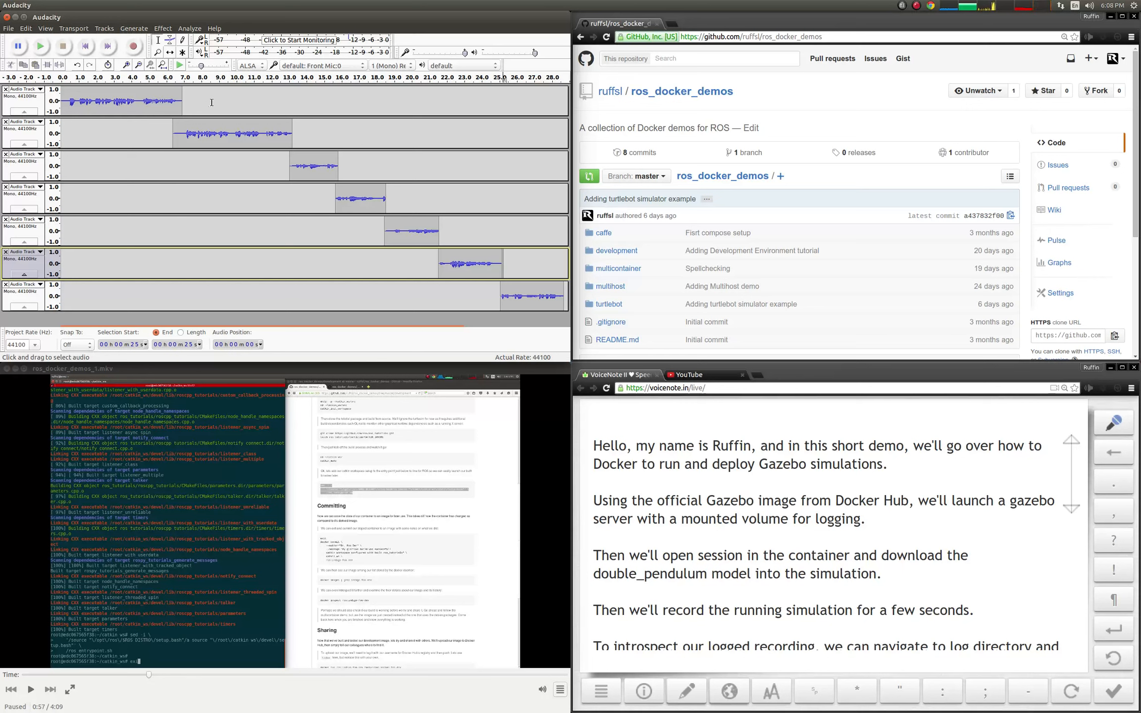
# Shift the third take slightly earlier and the fourth slightly later, and delete a short section at the start of the fifth take
pyautogui.press('F5')
pyautogui.moveTo(317, 175); pyautogui.dragTo(384, 230)
pyautogui.press('F1')
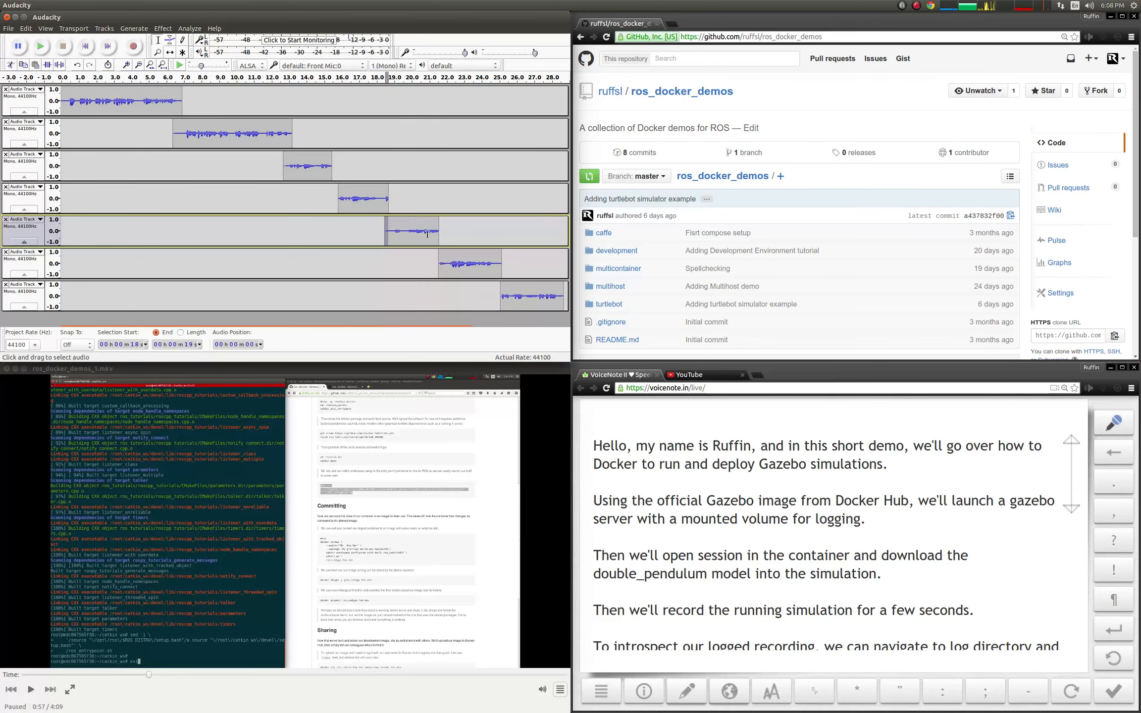
pyautogui.press('Delete')
pyautogui.click(270, 459)
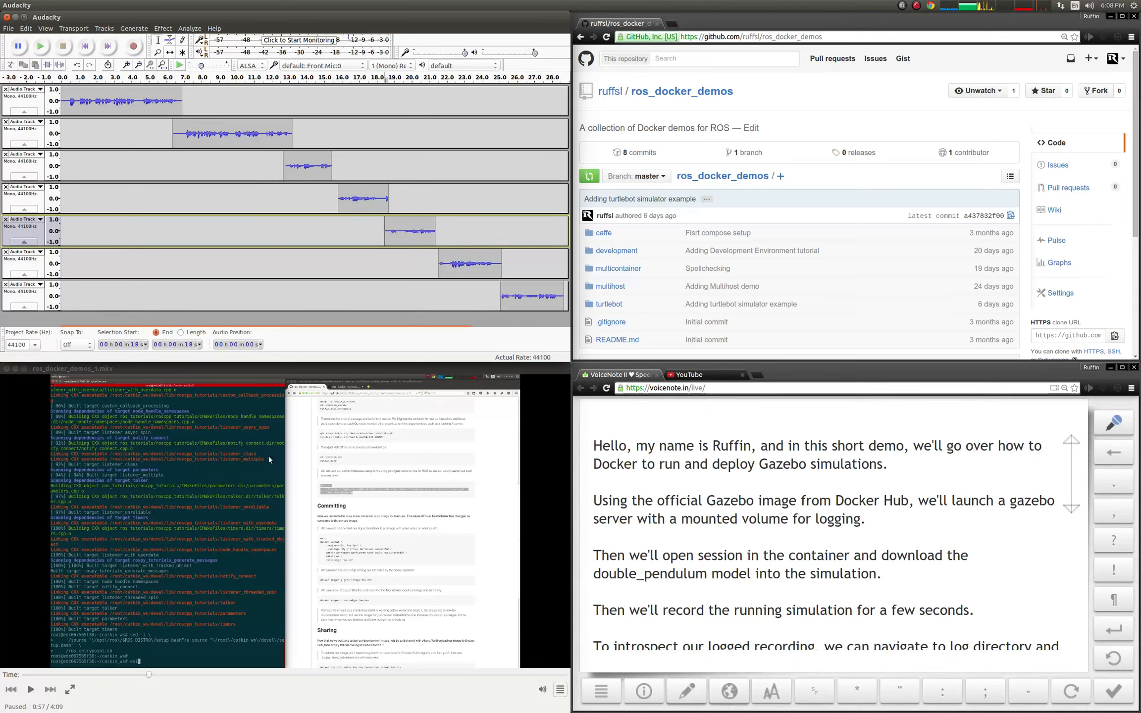
# Play the narration from about 4 s on the timeline, pause it, then play the demo video until 0:59
pyautogui.click(41, 46)
pyautogui.click(128, 78)
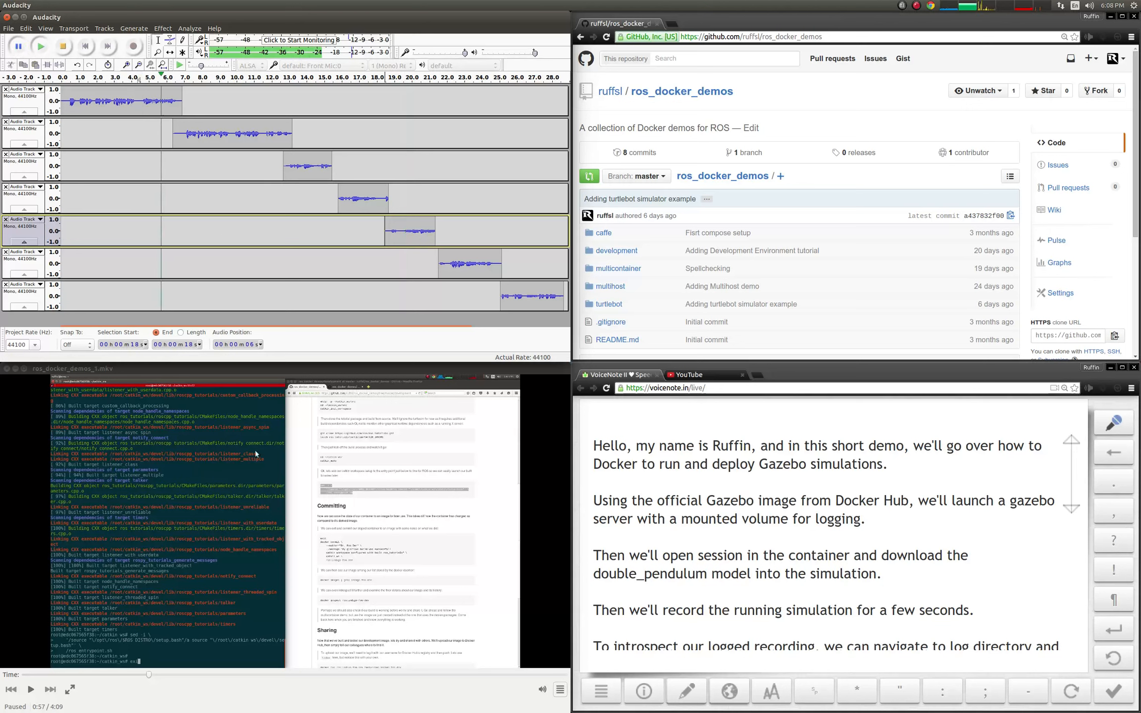
pyautogui.click(31, 689)
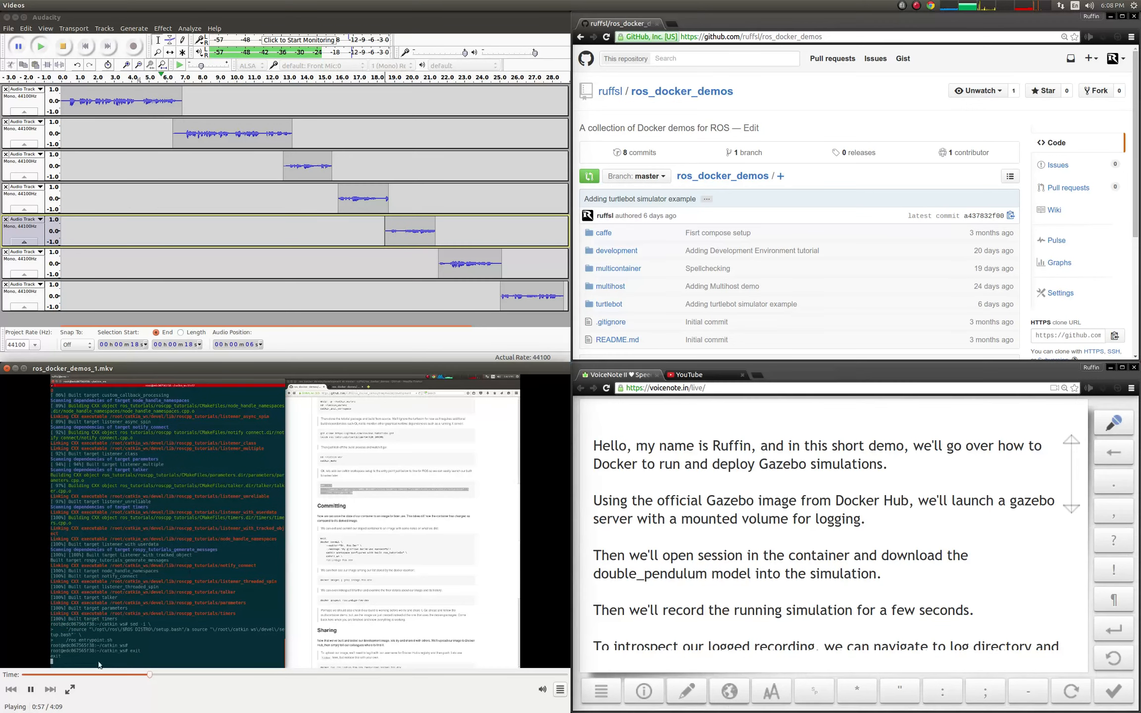
pyautogui.click(30, 689)
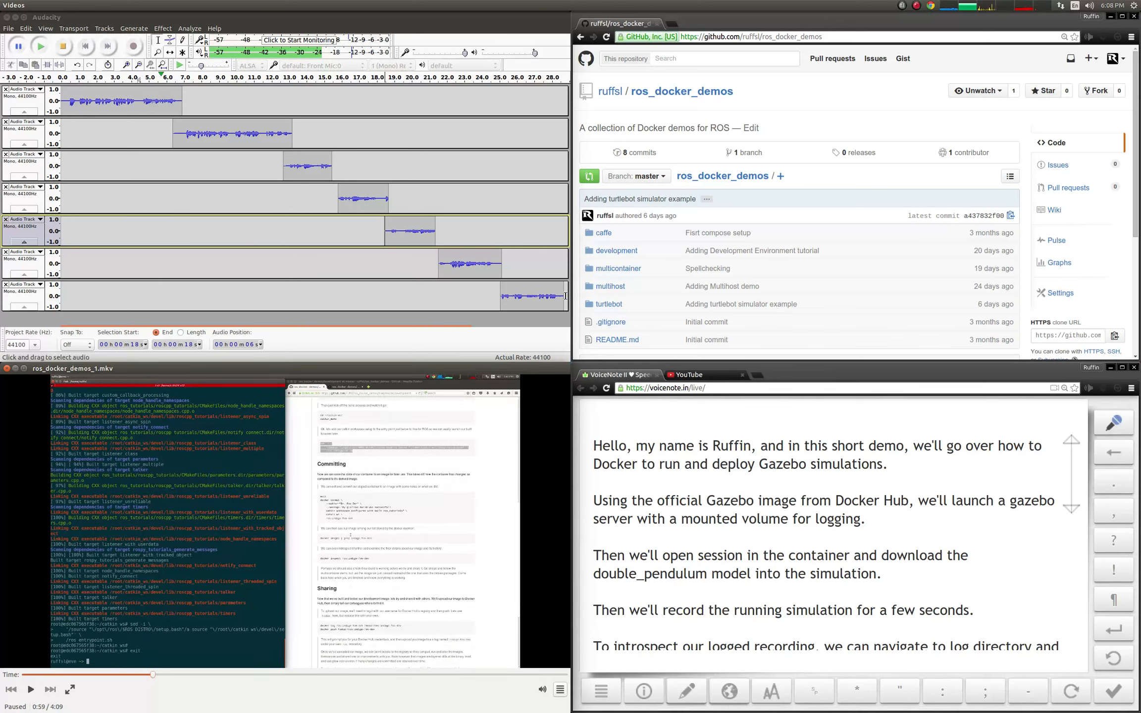
# Record several seconds of room silence on a new track, starting at the end of the seventh narration take
pyautogui.click(565, 295)
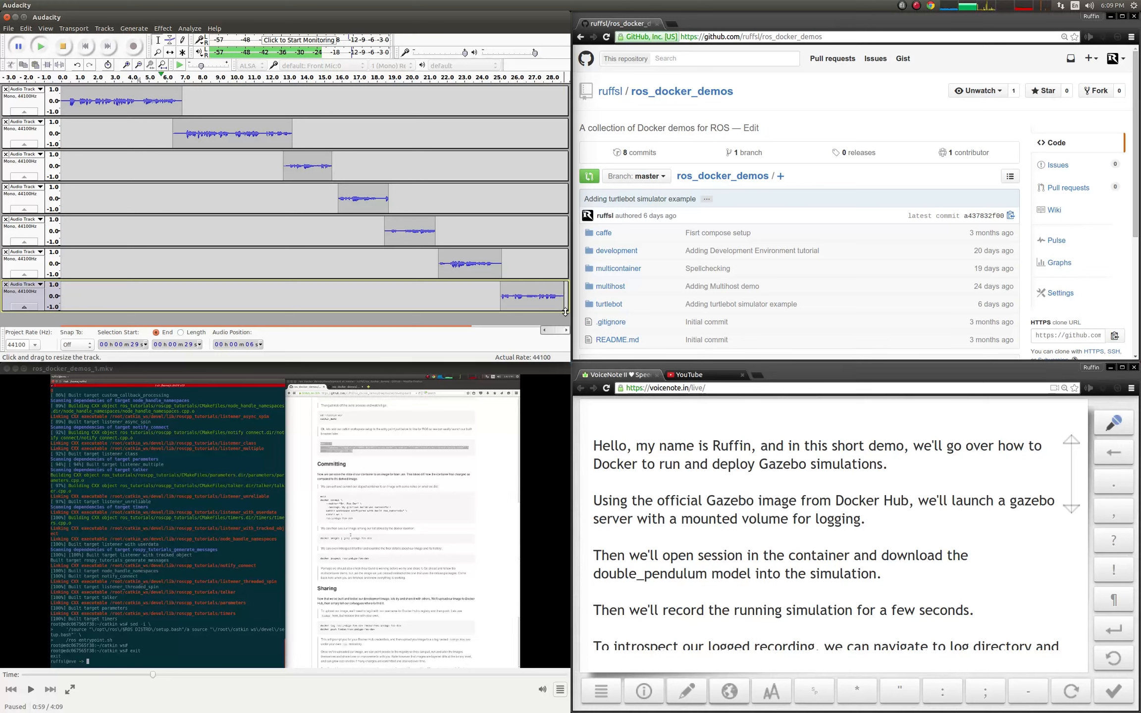
pyautogui.click(236, 252)
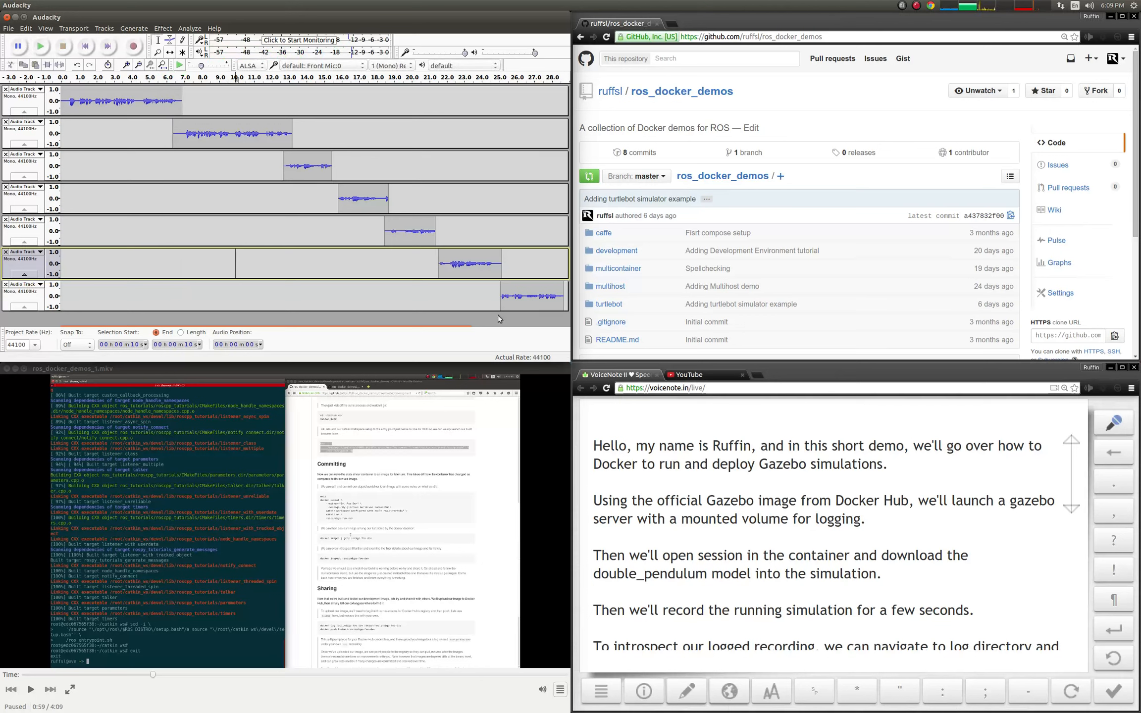
pyautogui.click(567, 298)
pyautogui.press('r')
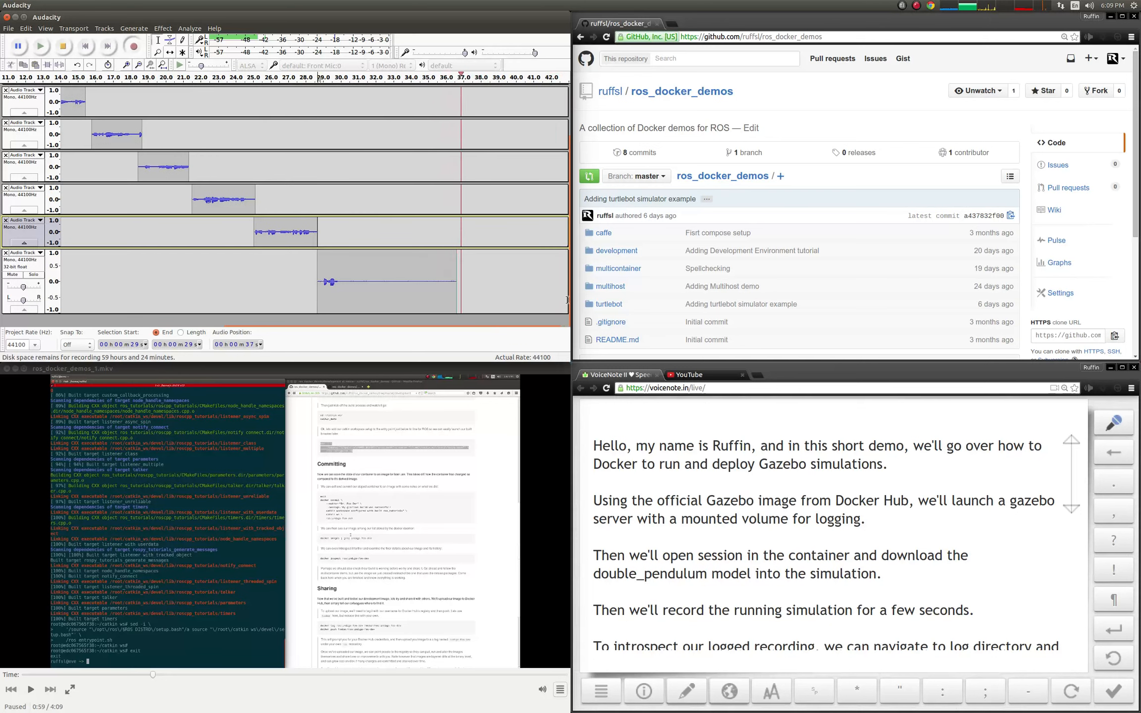
pyautogui.press('space')
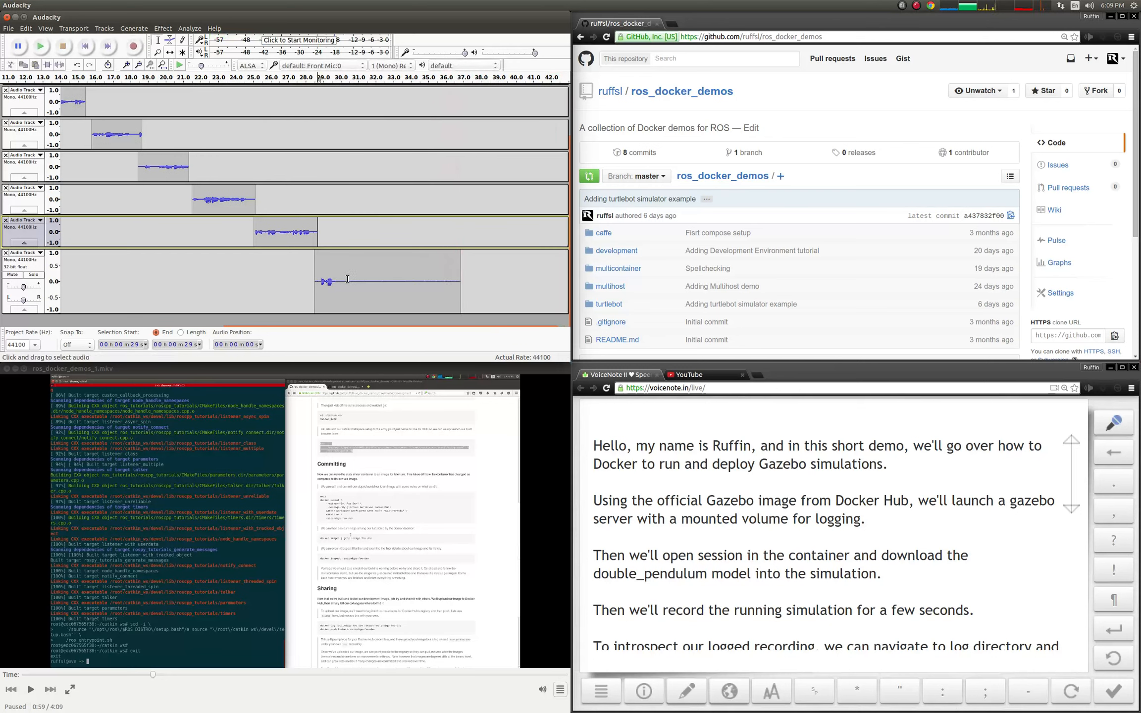
# Delete the spoken opening and the closing stretch of the new recording, leaving only background noise
pyautogui.moveTo(347, 279); pyautogui.dragTo(313, 280)
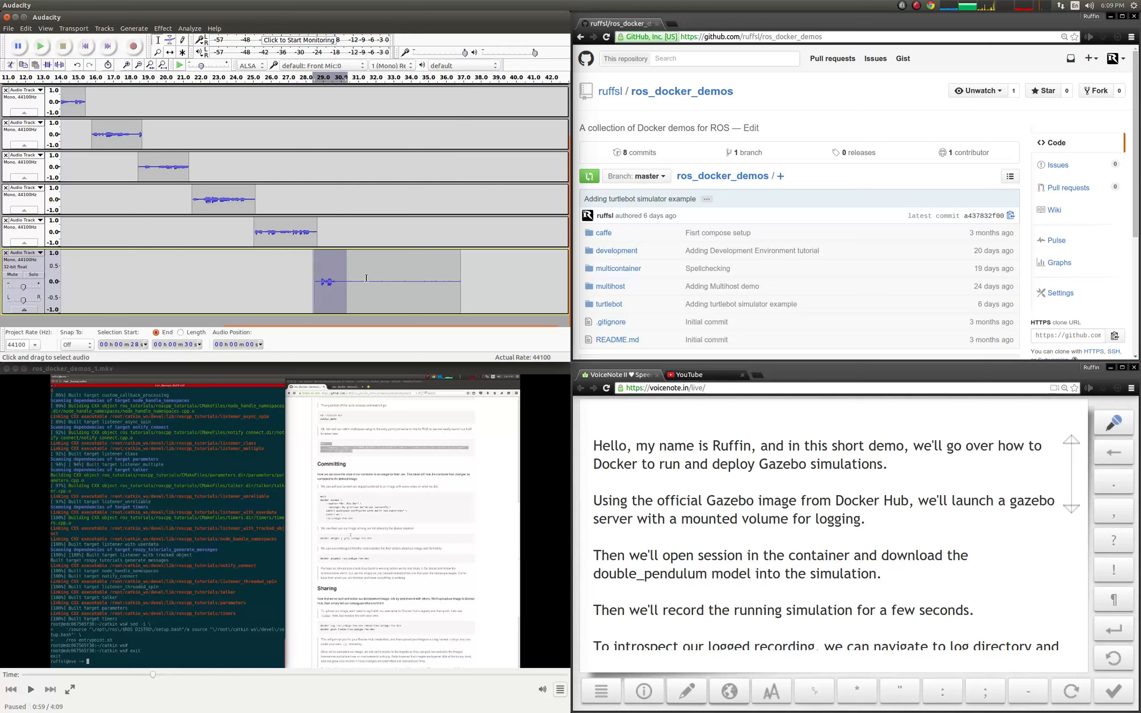
pyautogui.press('Delete')
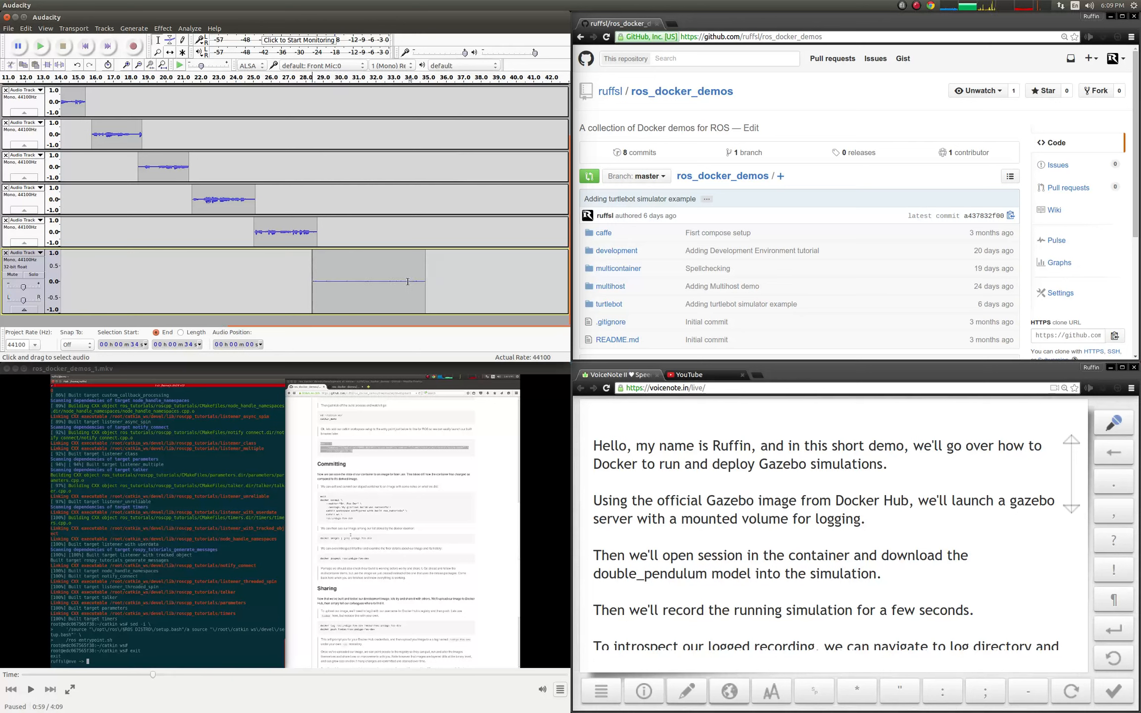
pyautogui.moveTo(407, 281); pyautogui.dragTo(429, 282)
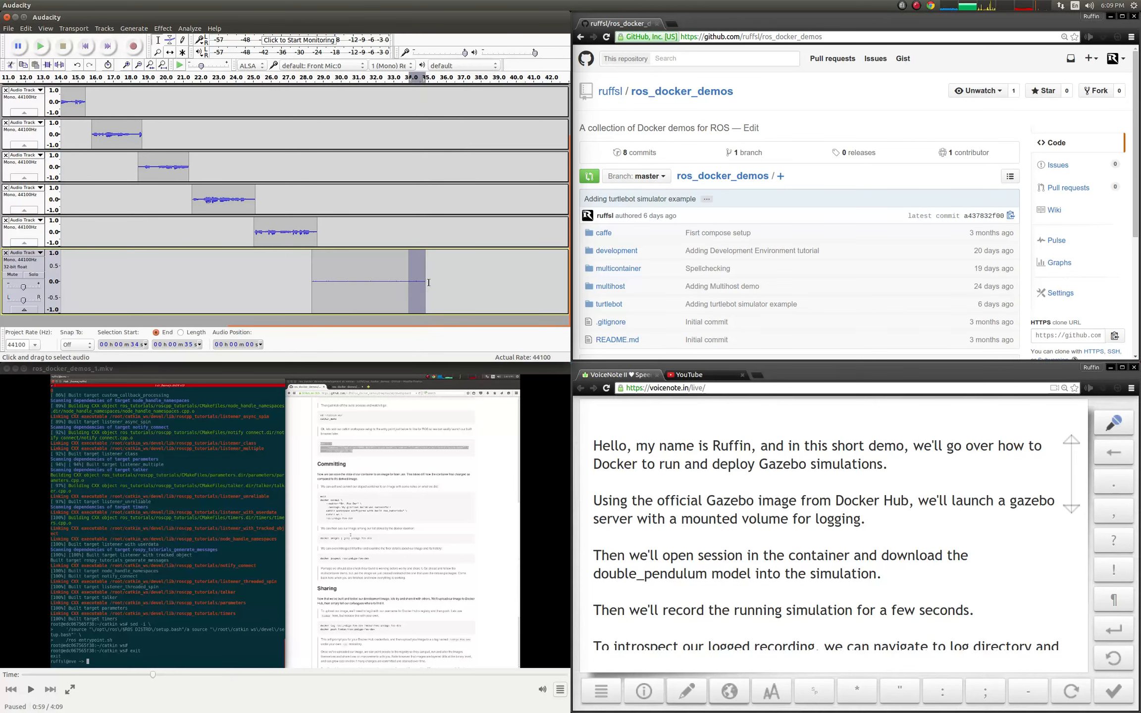
pyautogui.press('Delete')
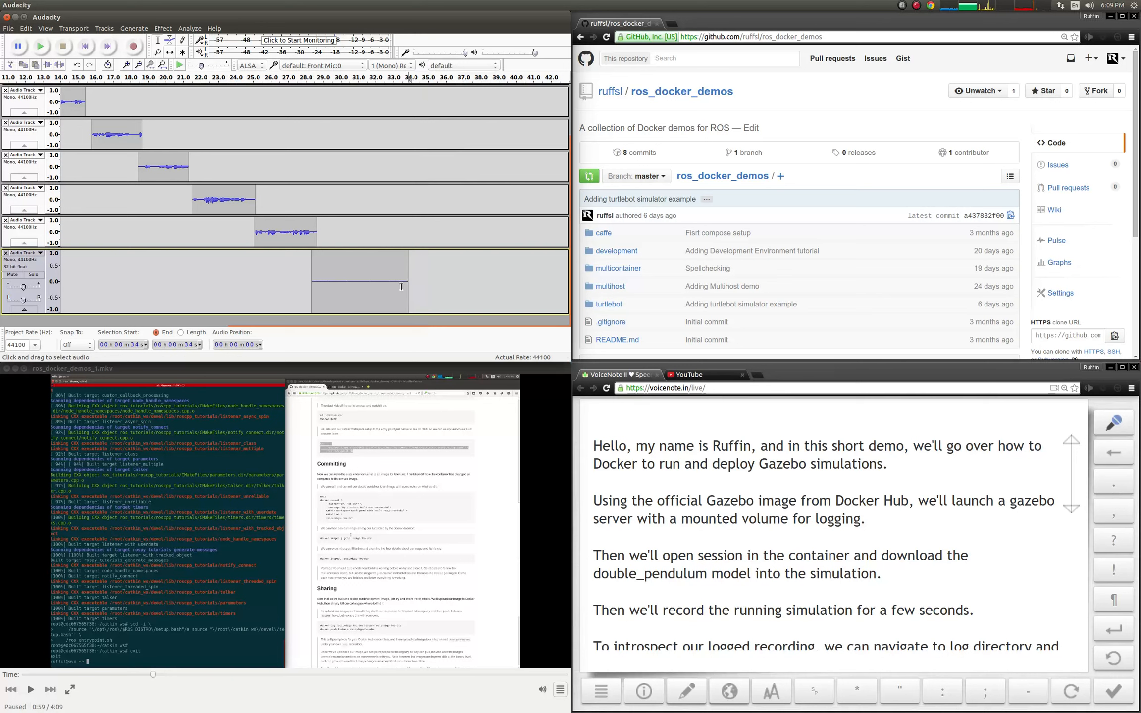
# Capture a Noise Reduction profile from nearly the whole remaining background-noise clip
pyautogui.moveTo(407, 281); pyautogui.dragTo(312, 280)
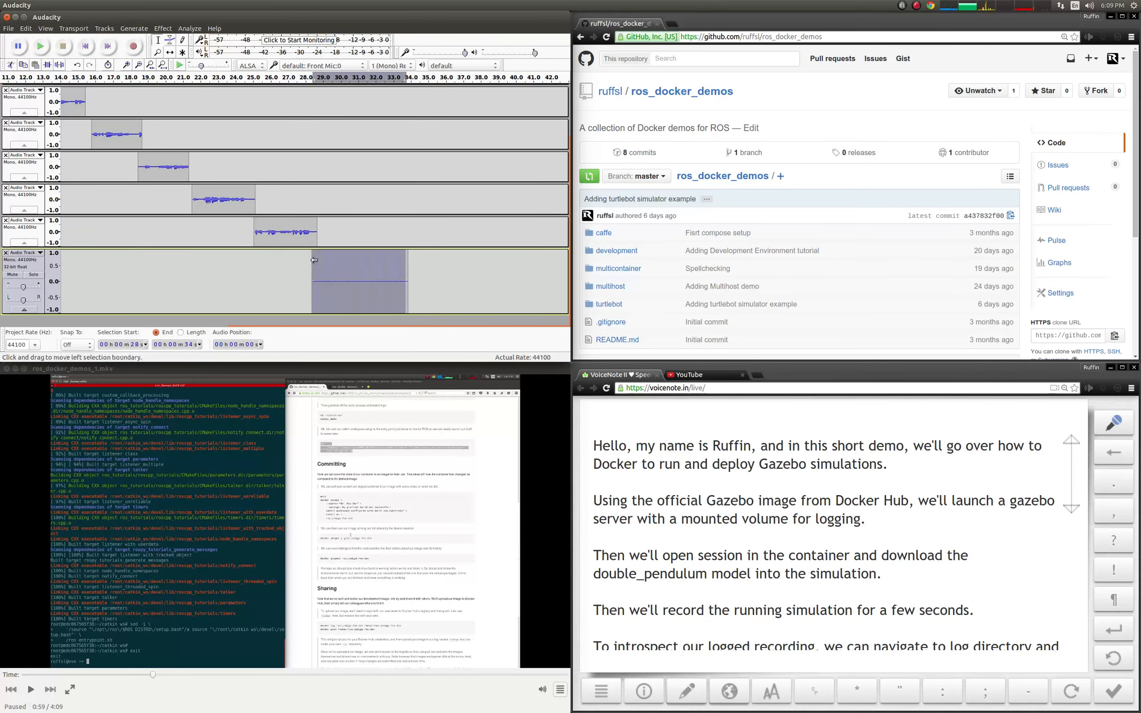
pyautogui.click(169, 30)
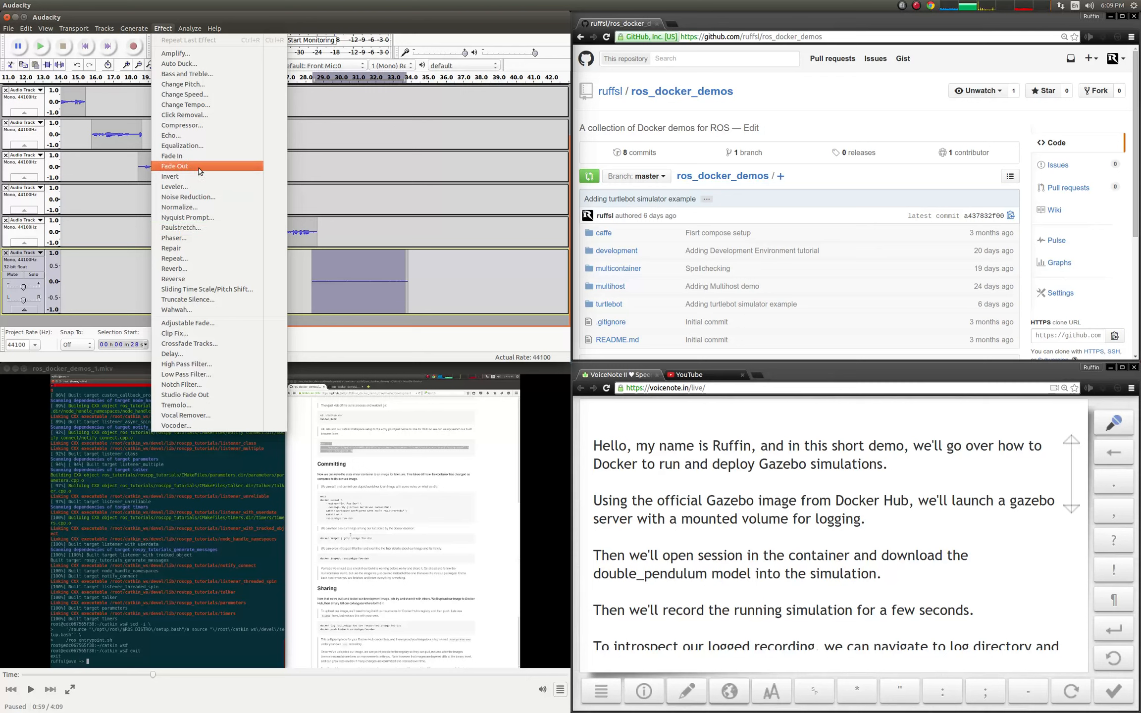
pyautogui.click(201, 197)
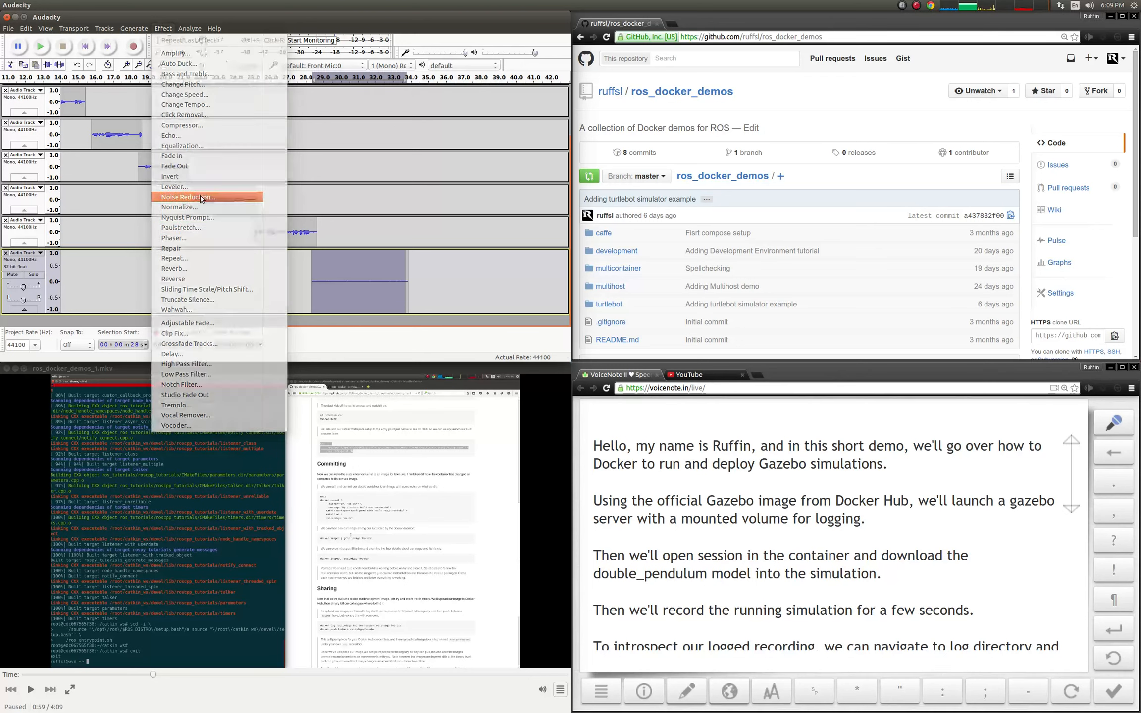
pyautogui.click(283, 149)
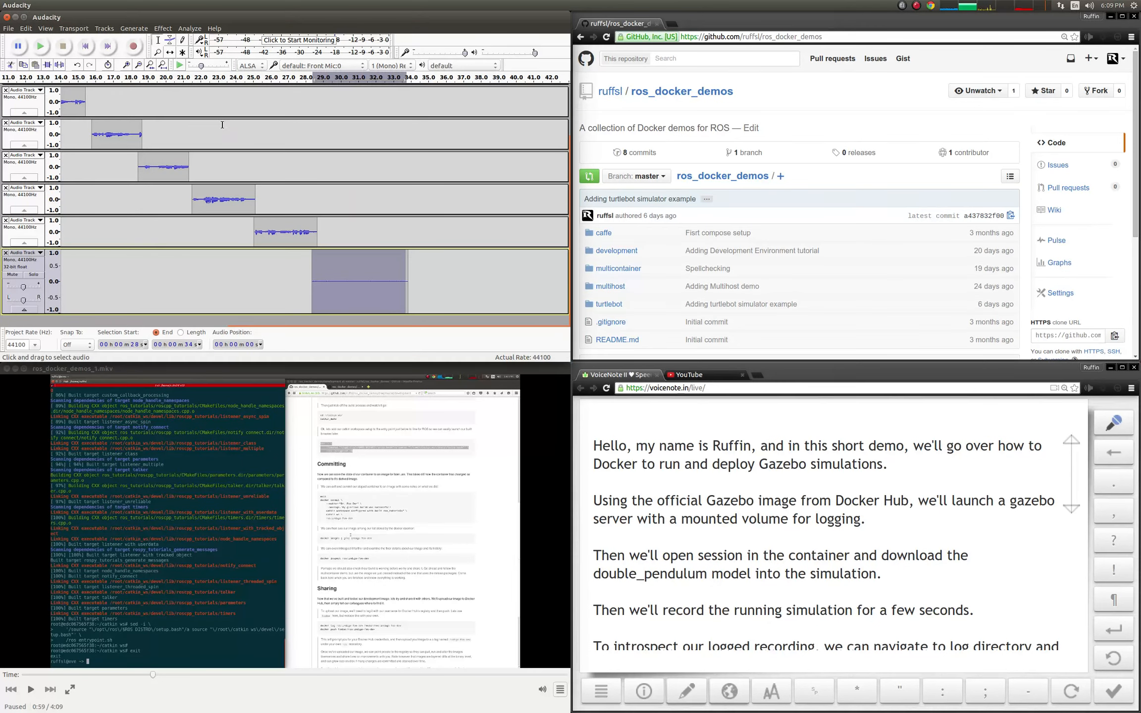
# Remove the background-noise track and select all audio in the seven narration tracks
pyautogui.click(244, 178)
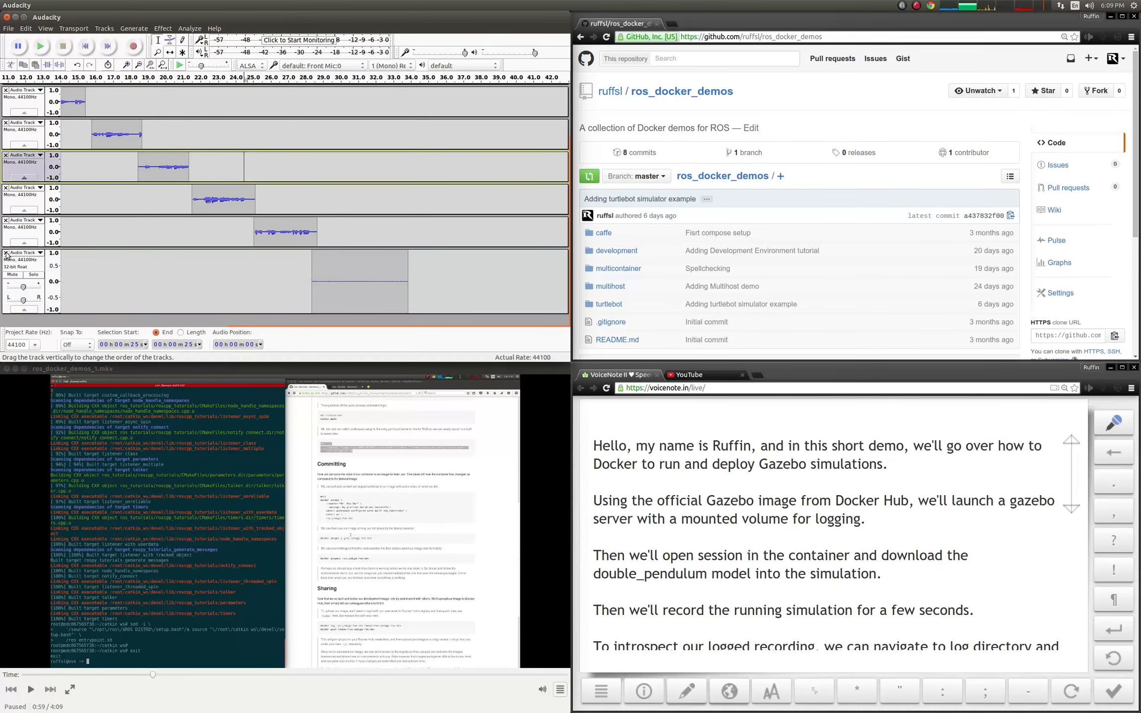
pyautogui.scroll(2, 301, 265)
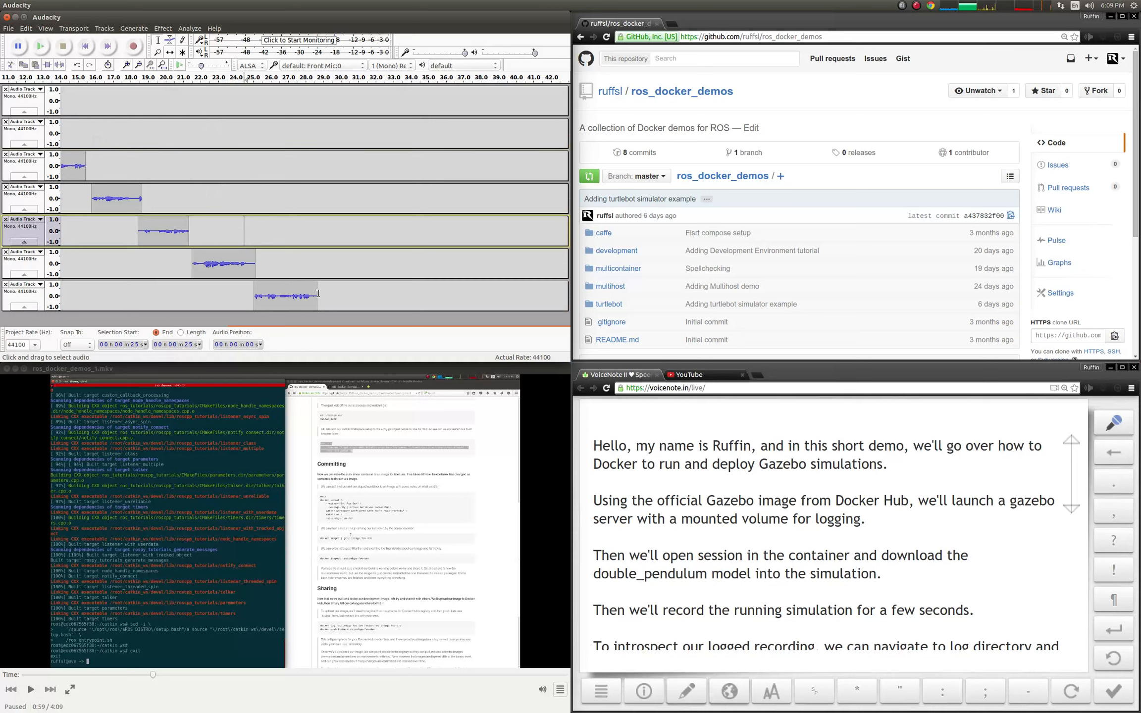
pyautogui.hotkey('ctrl', 'a')
pyautogui.click(162, 29)
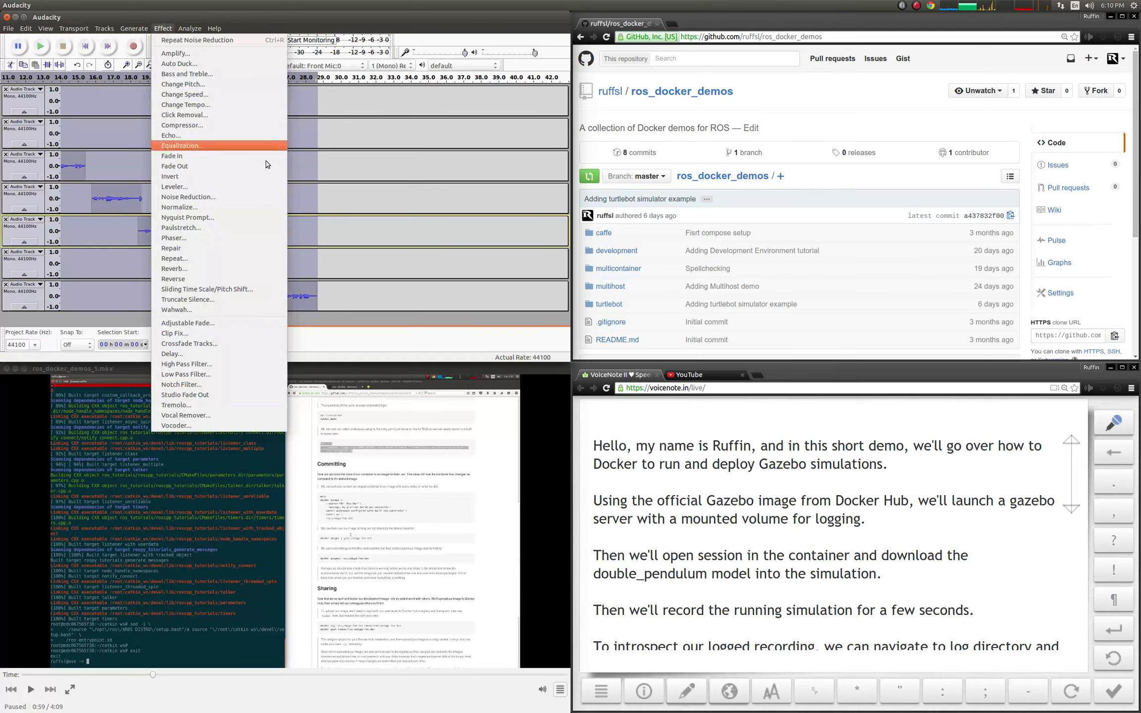
pyautogui.click(248, 258)
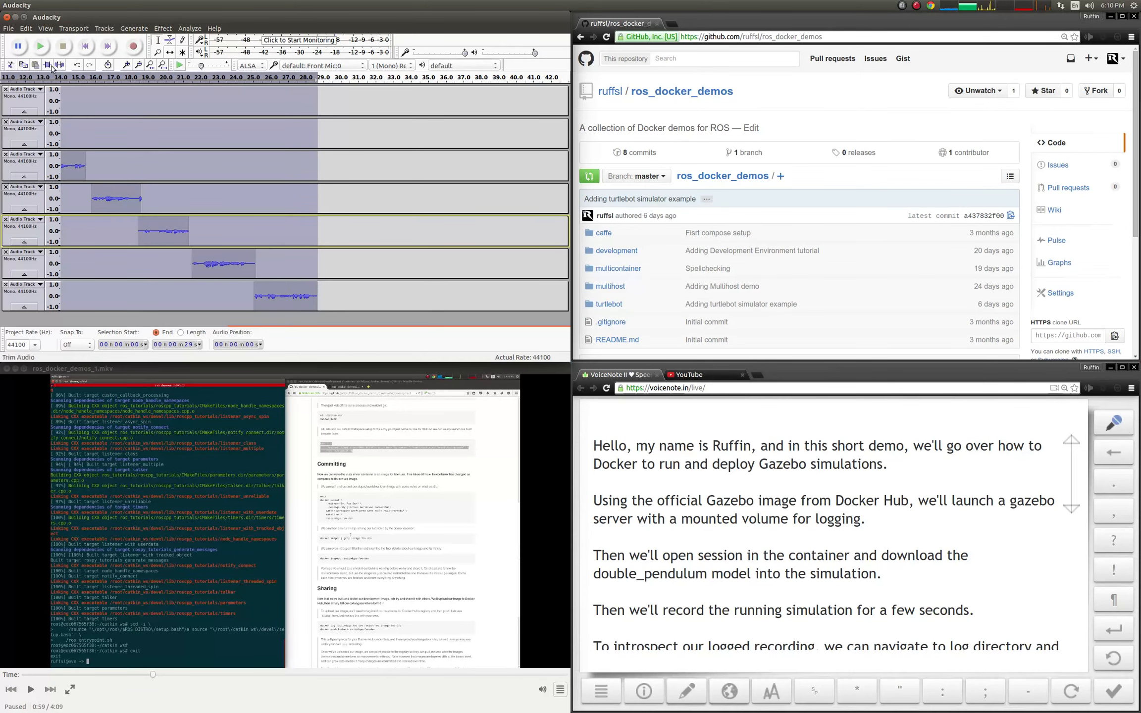
# Maximize the Audacity window and fit all narration tracks into it both horizontally and vertically
pyautogui.doubleClick(231, 18)
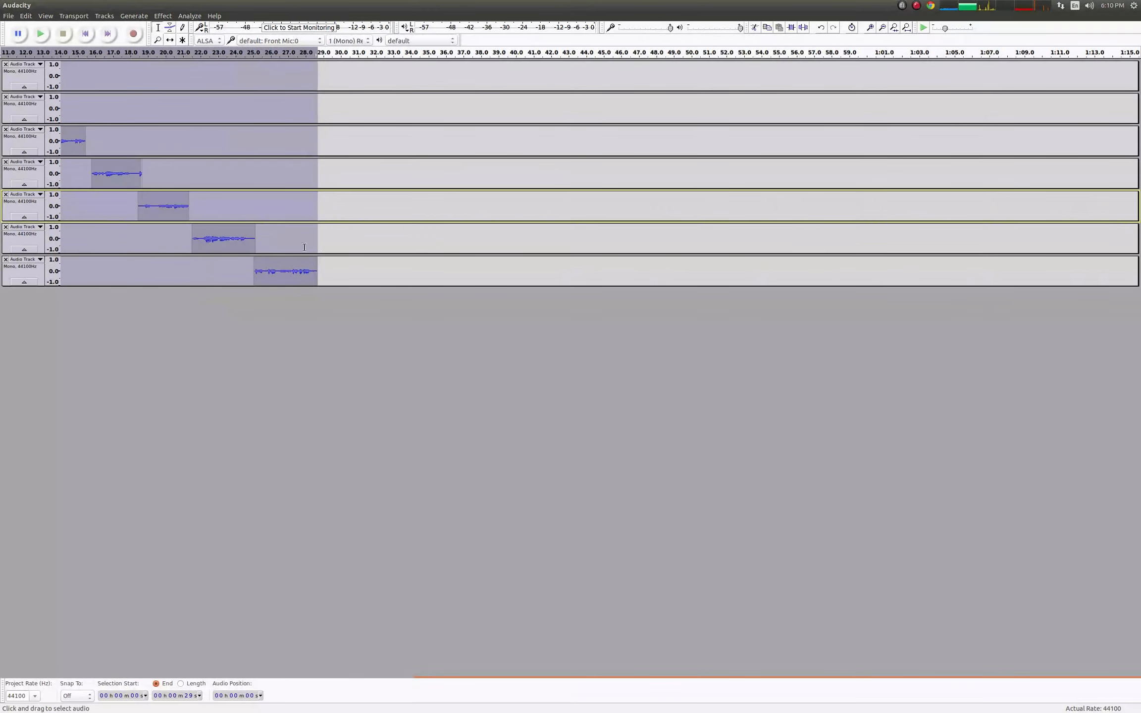
pyautogui.hotkey('ctrl', '1')
pyautogui.hotkey('ctrl', '1')
pyautogui.hotkey('ctrl', '1')
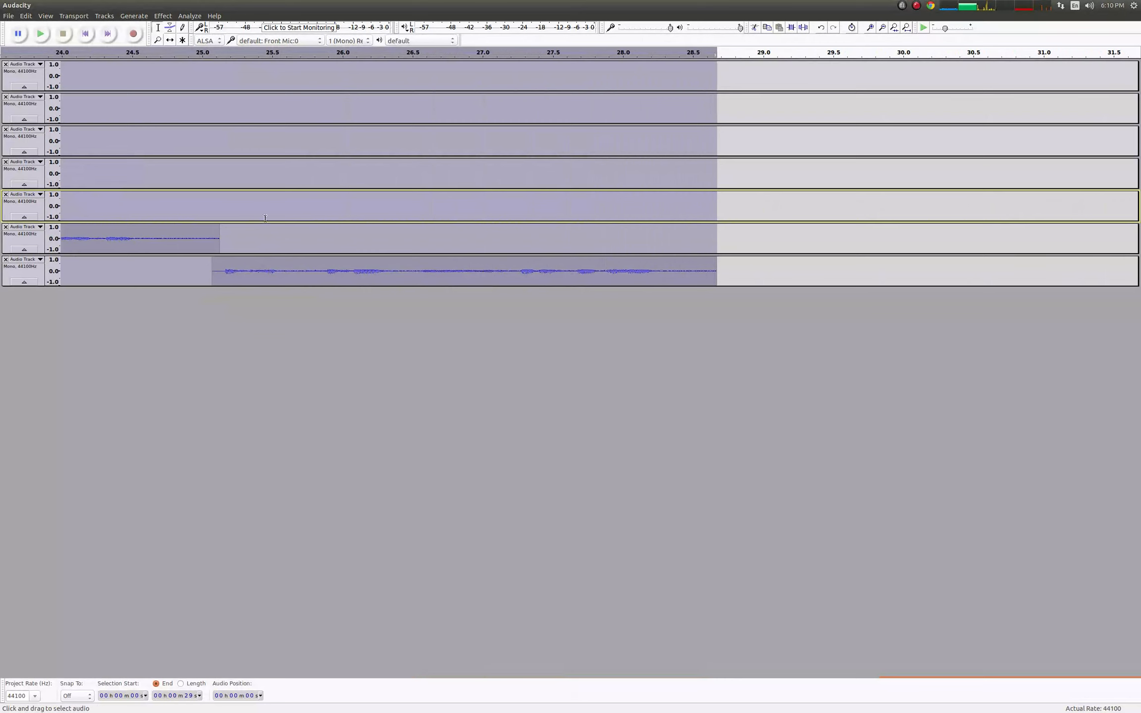
pyautogui.click(45, 16)
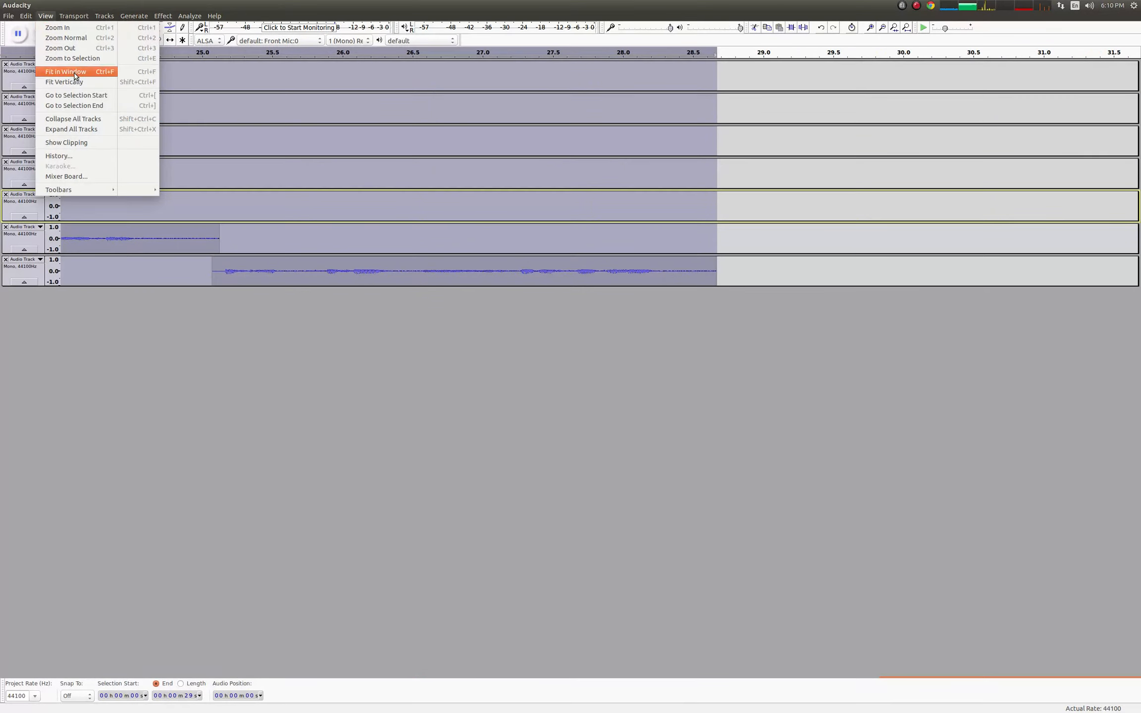
pyautogui.click(75, 75)
pyautogui.click(52, 16)
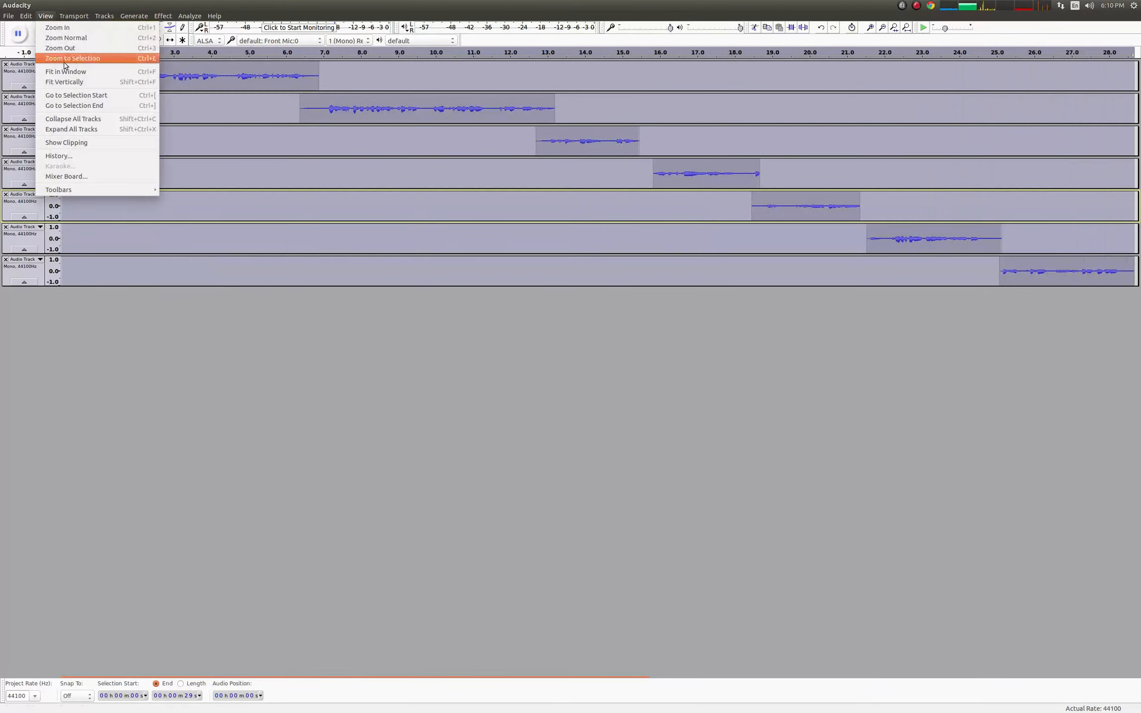
pyautogui.click(75, 82)
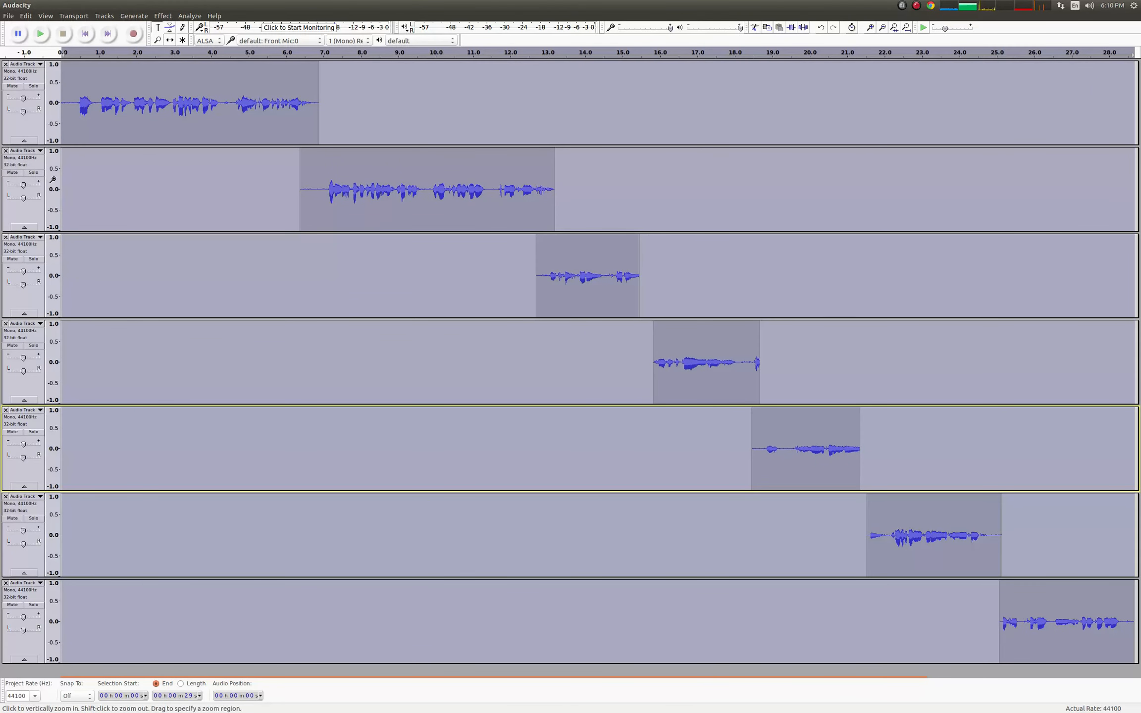
# Apply Noise Reduction of 12 dB, sensitivity 6.00 and frequency smoothing 0 to all narration tracks, comparing the second take's quiet start at magnified amplitude
pyautogui.moveTo(54, 179); pyautogui.dragTo(58, 208)
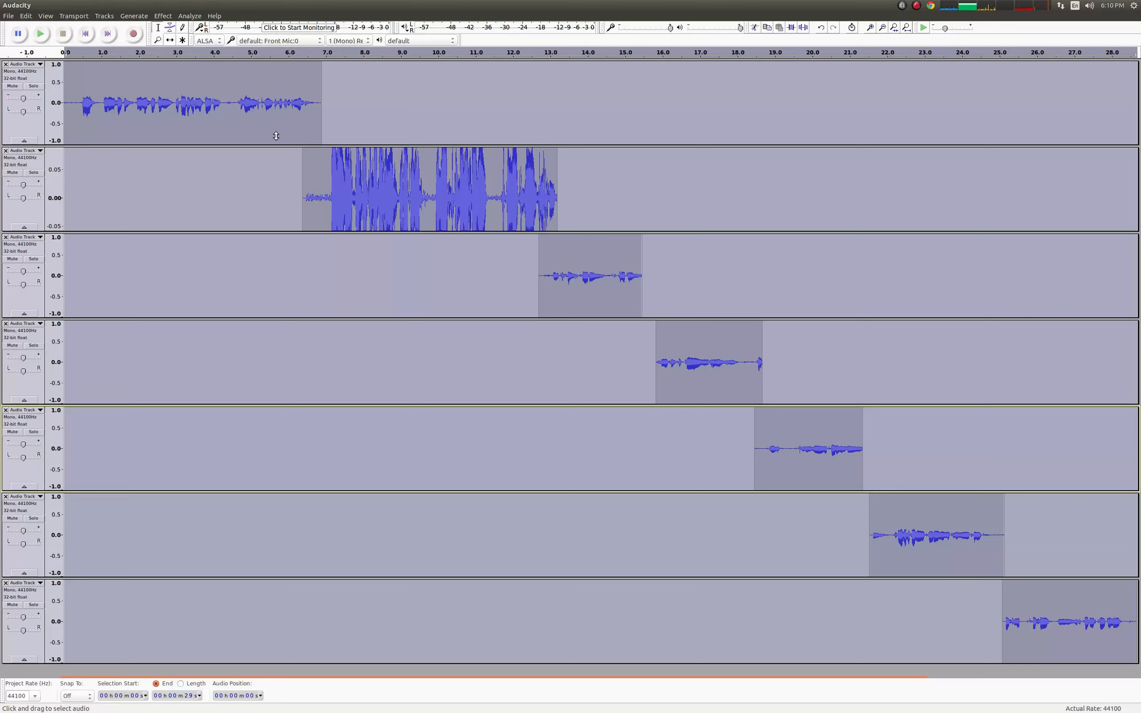
pyautogui.click(161, 16)
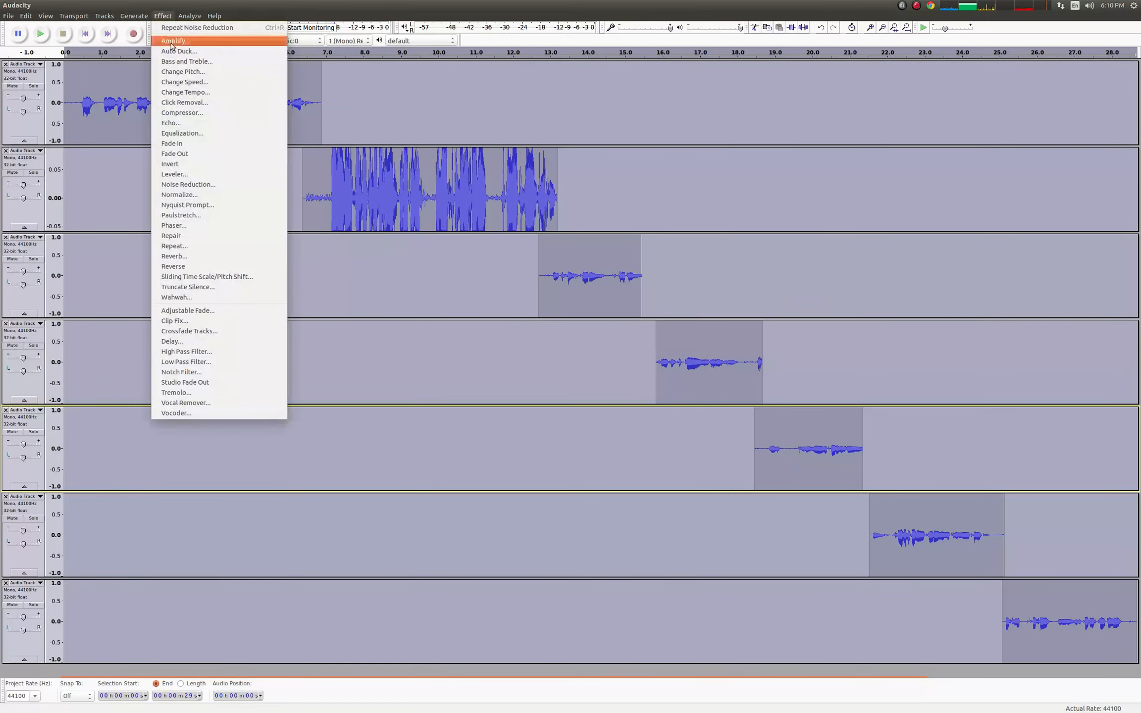
pyautogui.click(214, 185)
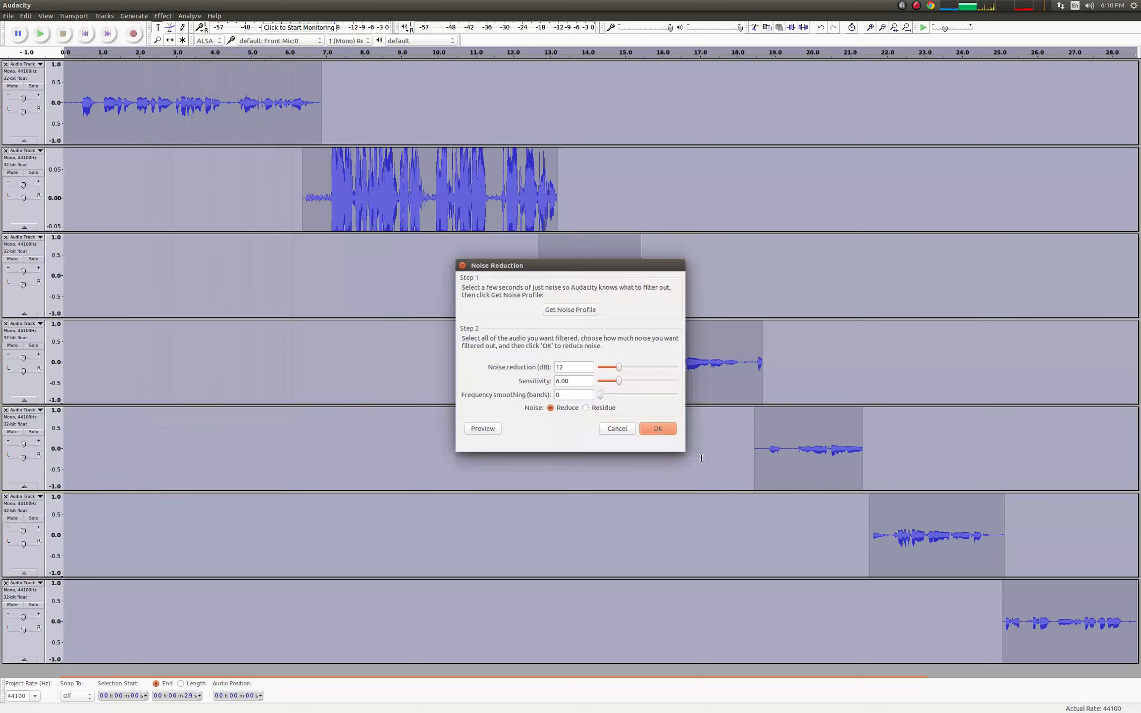
pyautogui.click(660, 427)
pyautogui.moveTo(312, 197); pyautogui.dragTo(321, 198)
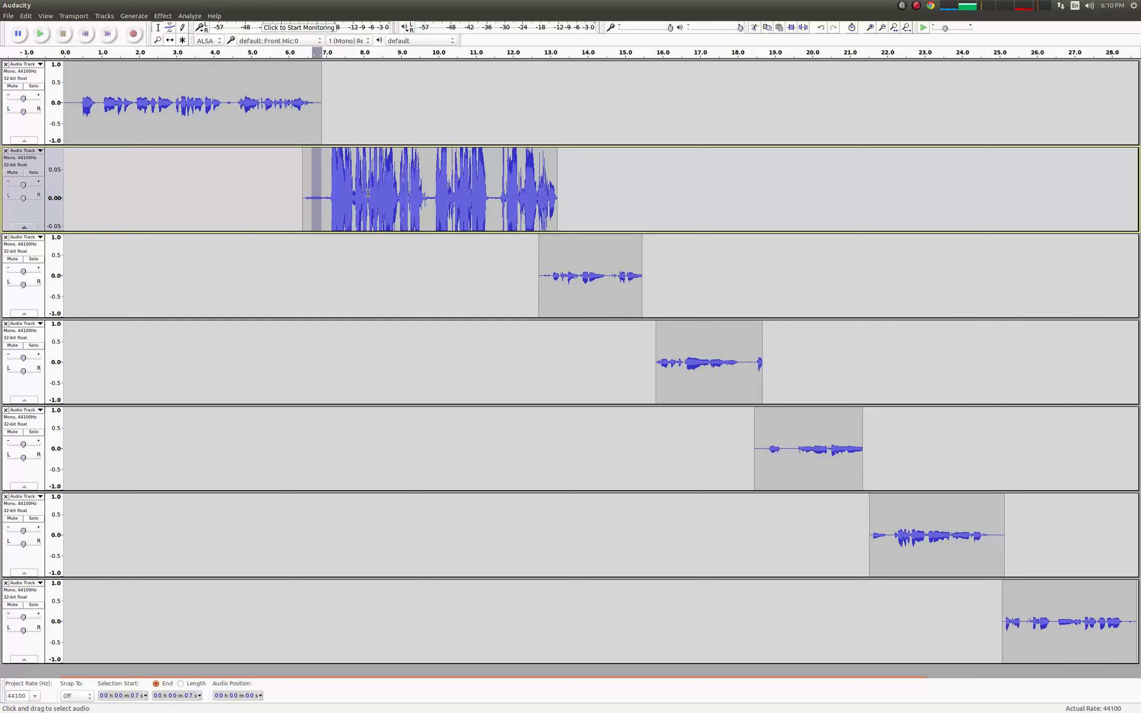
# Apply Click Removal with threshold 200 and max spike width 20 to all narration tracks
pyautogui.hotkey('ctrl', 'a')
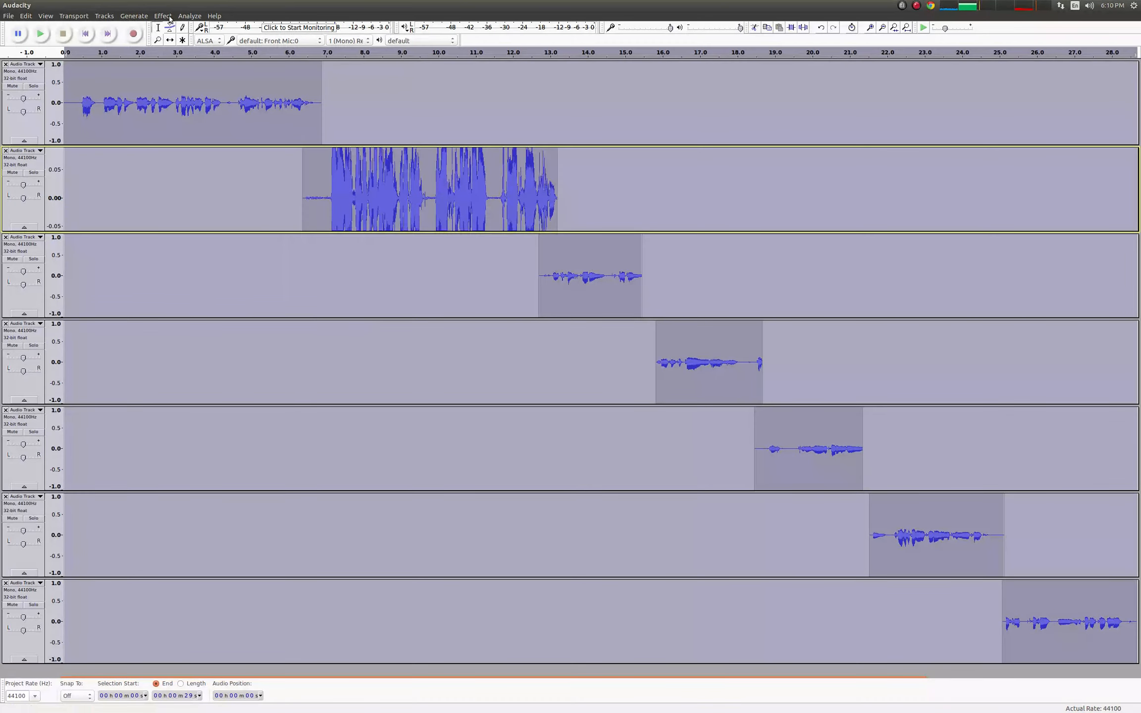
pyautogui.click(168, 18)
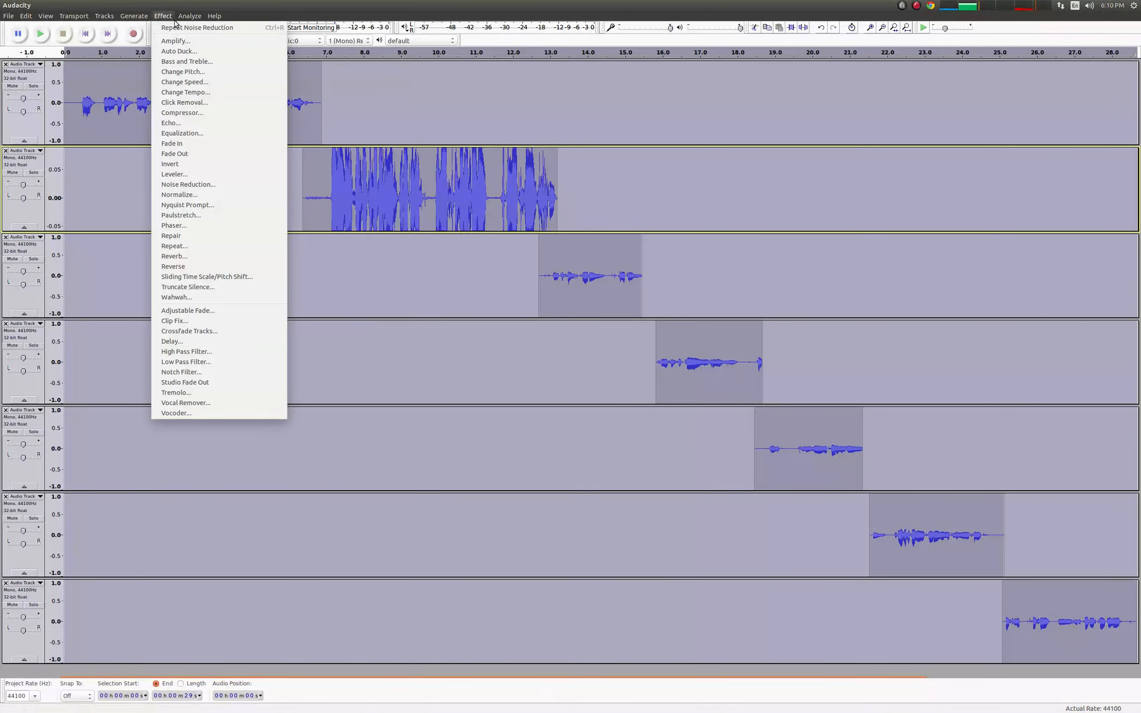
pyautogui.click(211, 102)
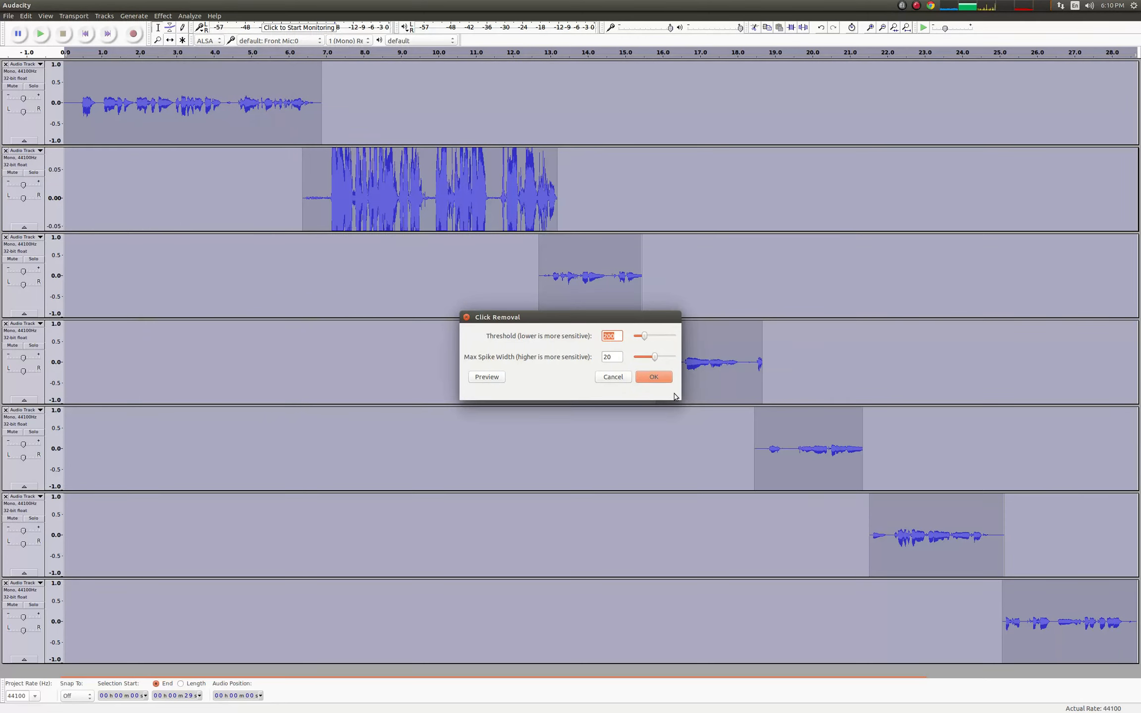
pyautogui.click(666, 378)
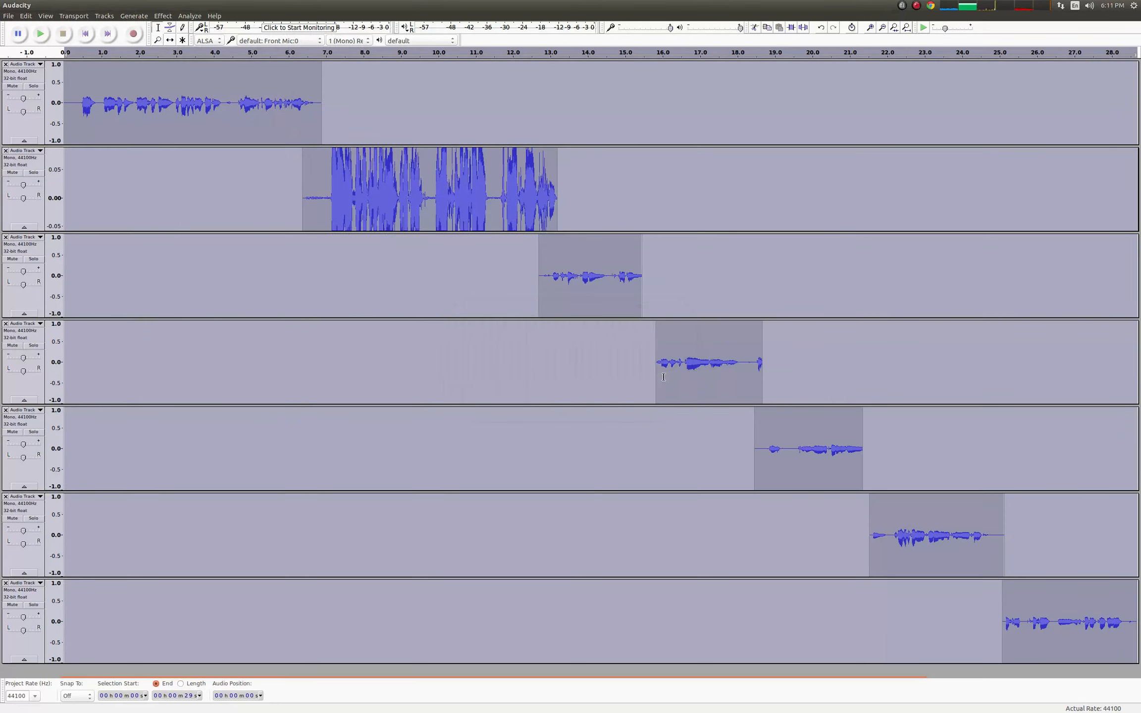
# Clear the selection and reduce the second track's vertical magnification until its waveform peaks fit around a centred zero line
pyautogui.click(403, 225)
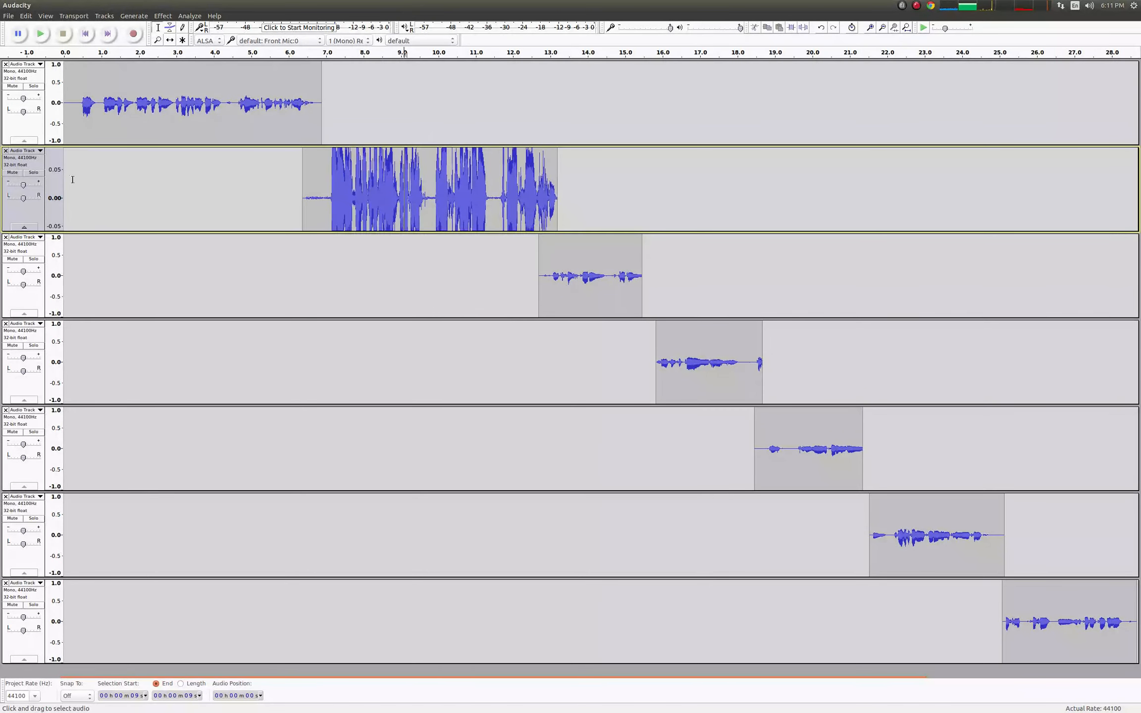
pyautogui.keyDown('shift'); pyautogui.click(52, 172); pyautogui.keyUp('shift')
pyautogui.keyDown('shift'); pyautogui.click(53, 171); pyautogui.keyUp('shift')
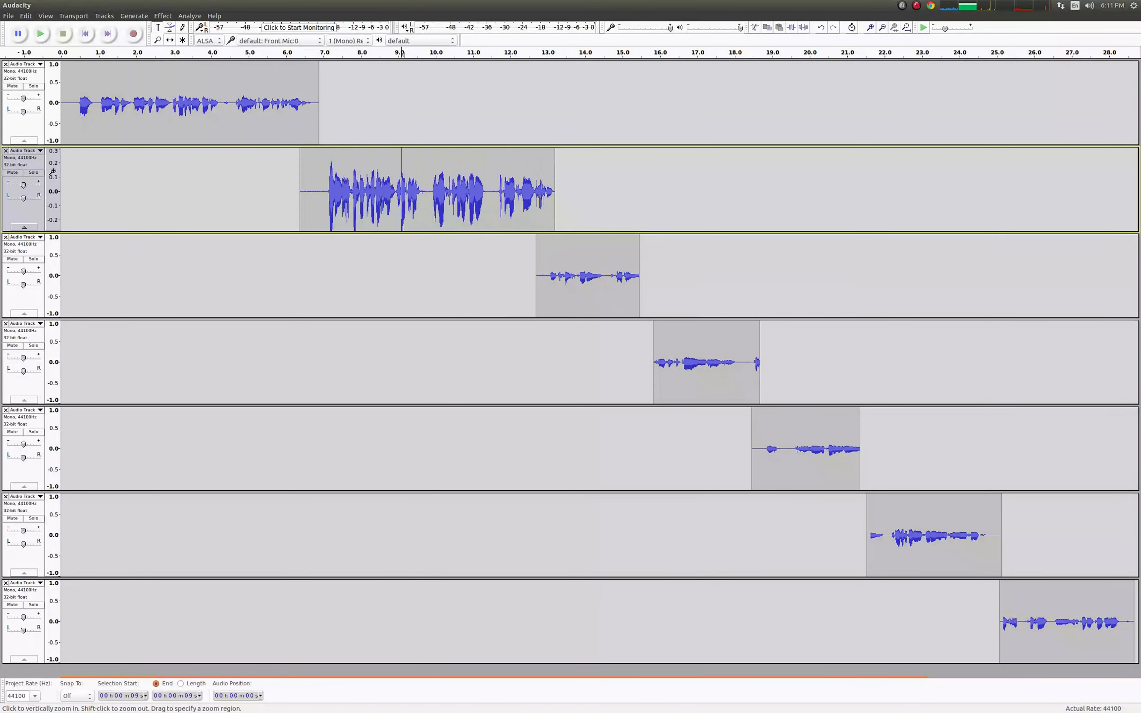
pyautogui.moveTo(54, 184); pyautogui.dragTo(53, 191)
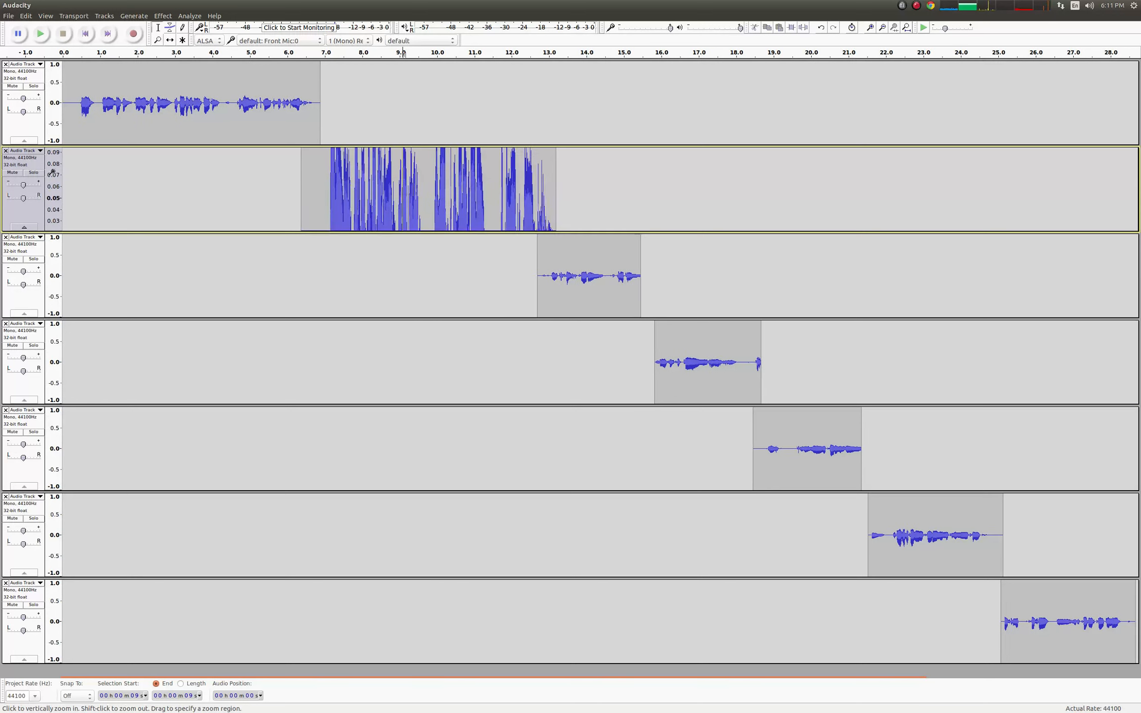
pyautogui.keyDown('shift'); pyautogui.click(52, 217); pyautogui.keyUp('shift')
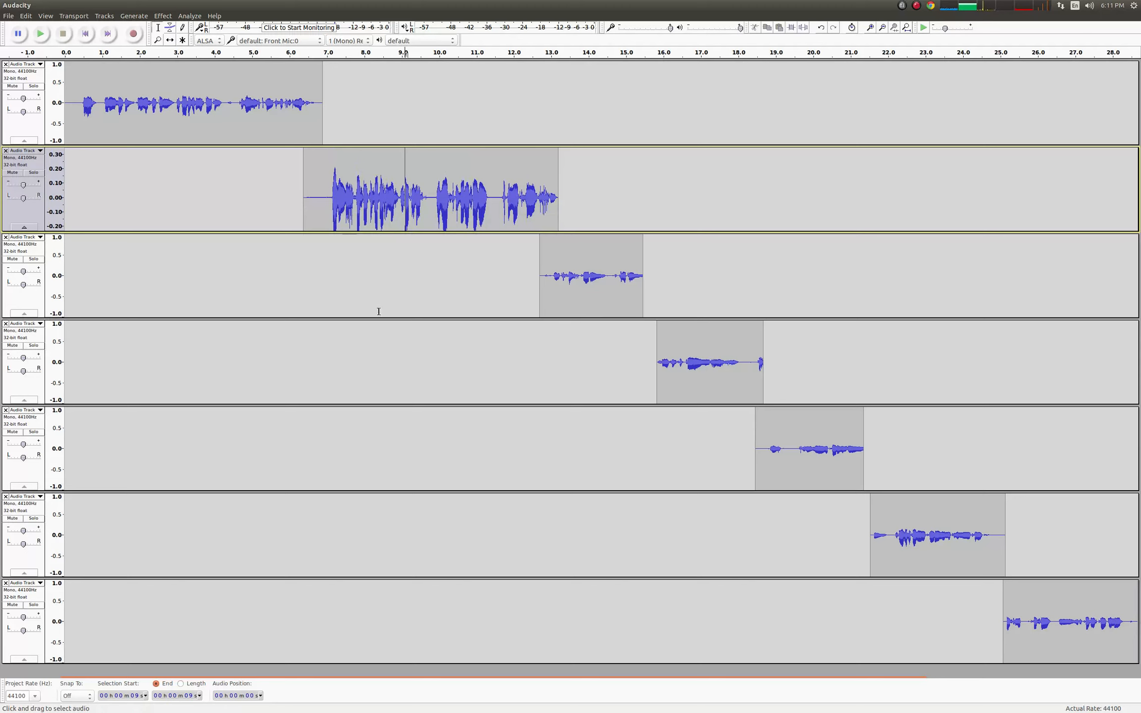
# Export the mixed-down narration to the Music folder as "lol" in WAV (Microsoft) signed 16 bit PCM format, leaving the metadata blank
pyautogui.click(7, 16)
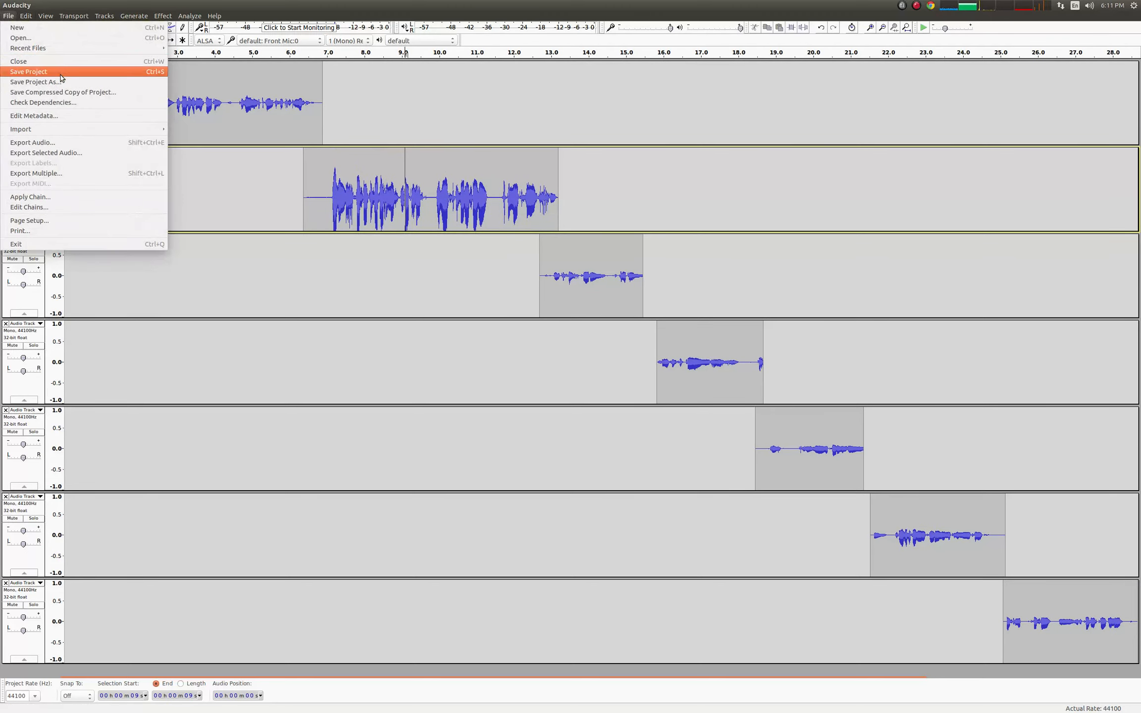
pyautogui.click(297, 220)
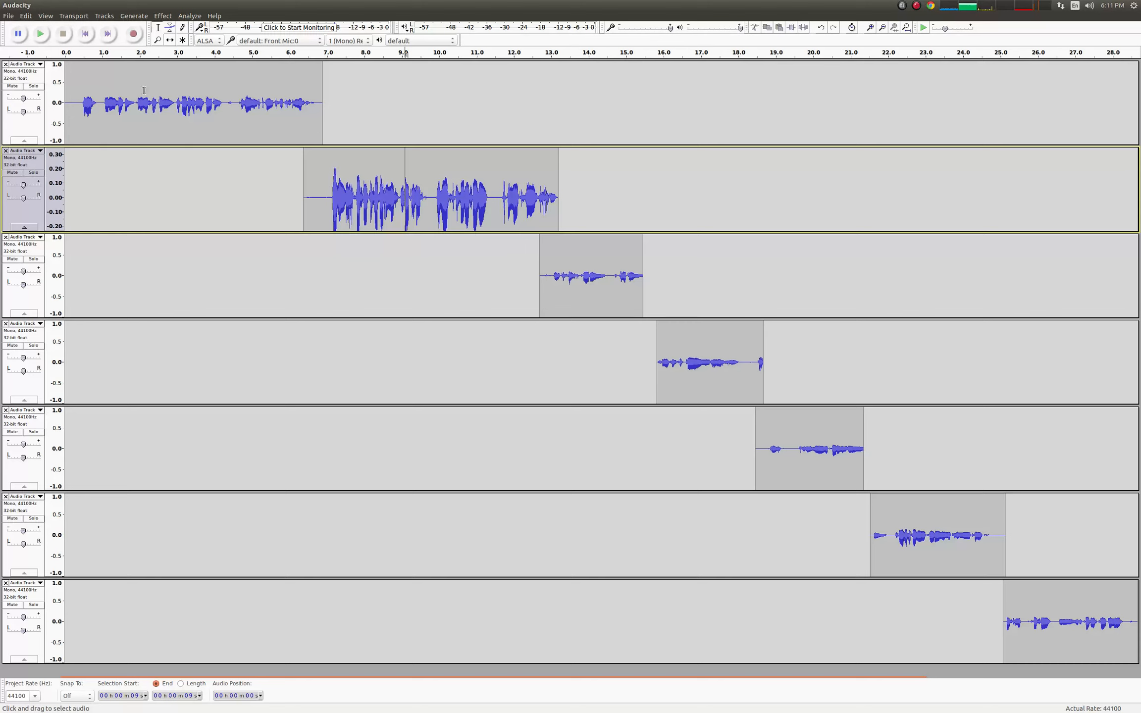
pyautogui.click(9, 16)
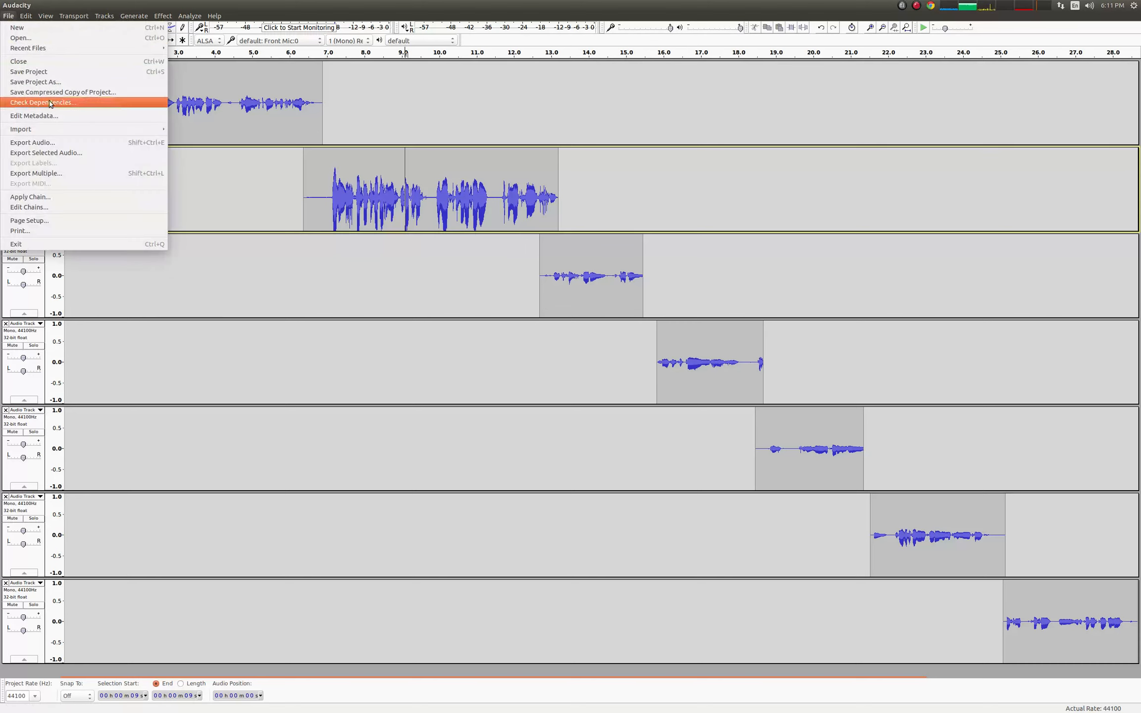
pyautogui.click(66, 142)
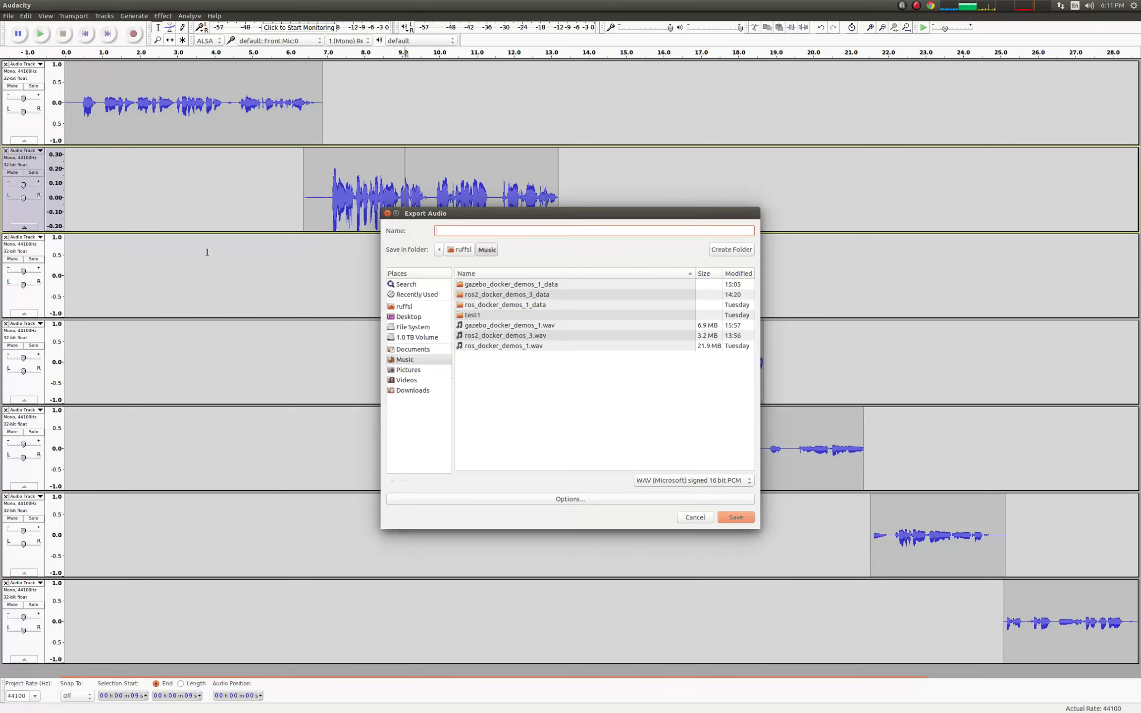
pyautogui.click(713, 484)
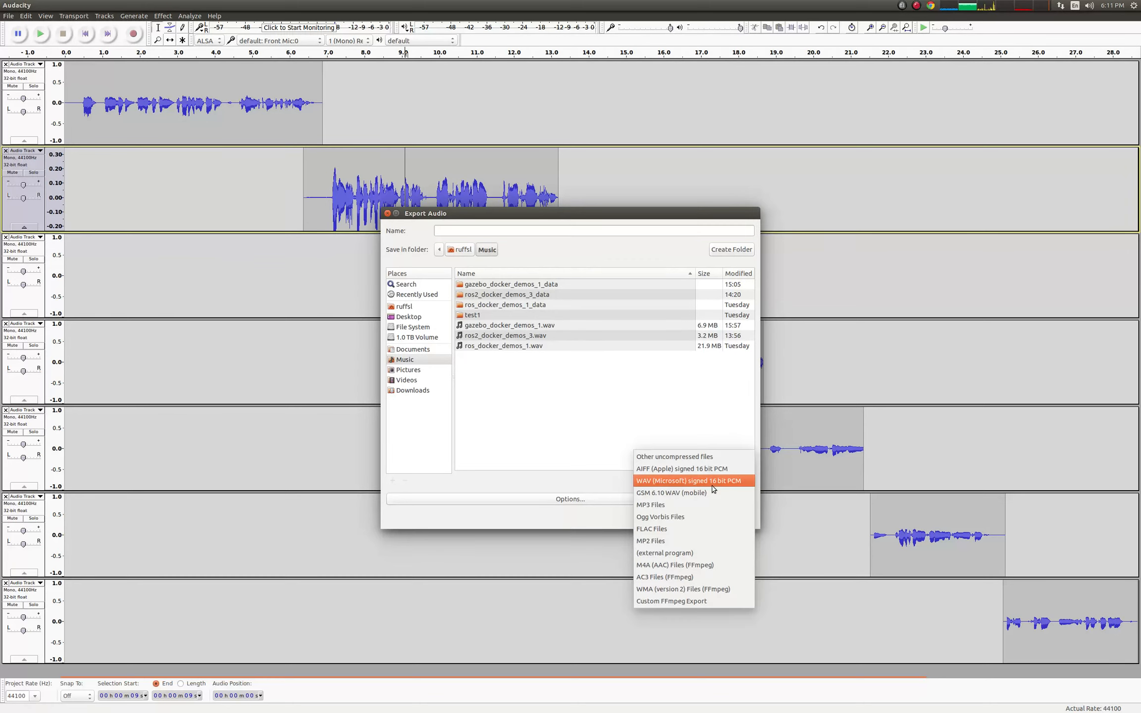
pyautogui.click(573, 486)
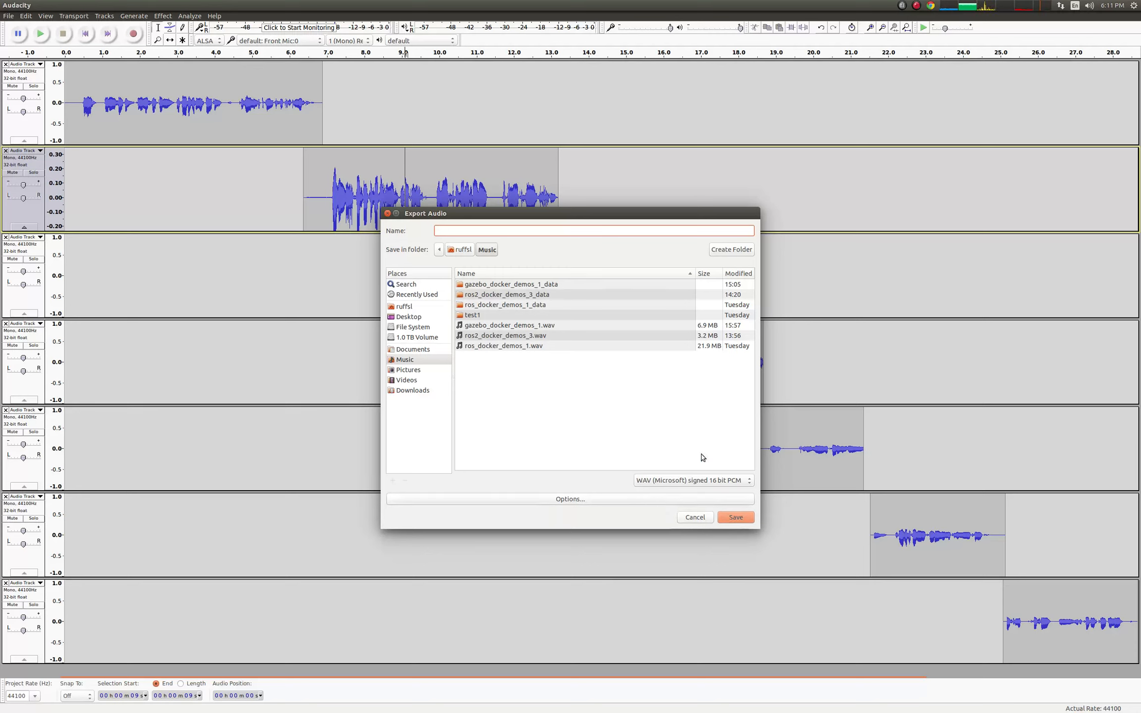
pyautogui.write('lol')
pyautogui.press('Return')
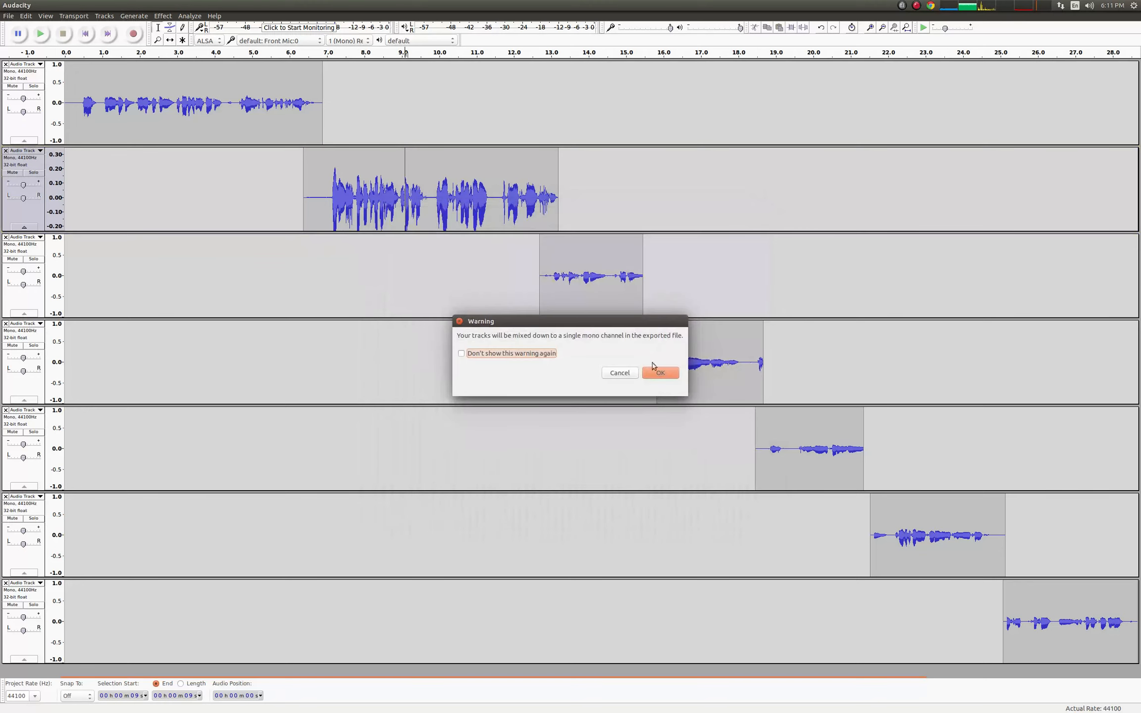
pyautogui.click(669, 377)
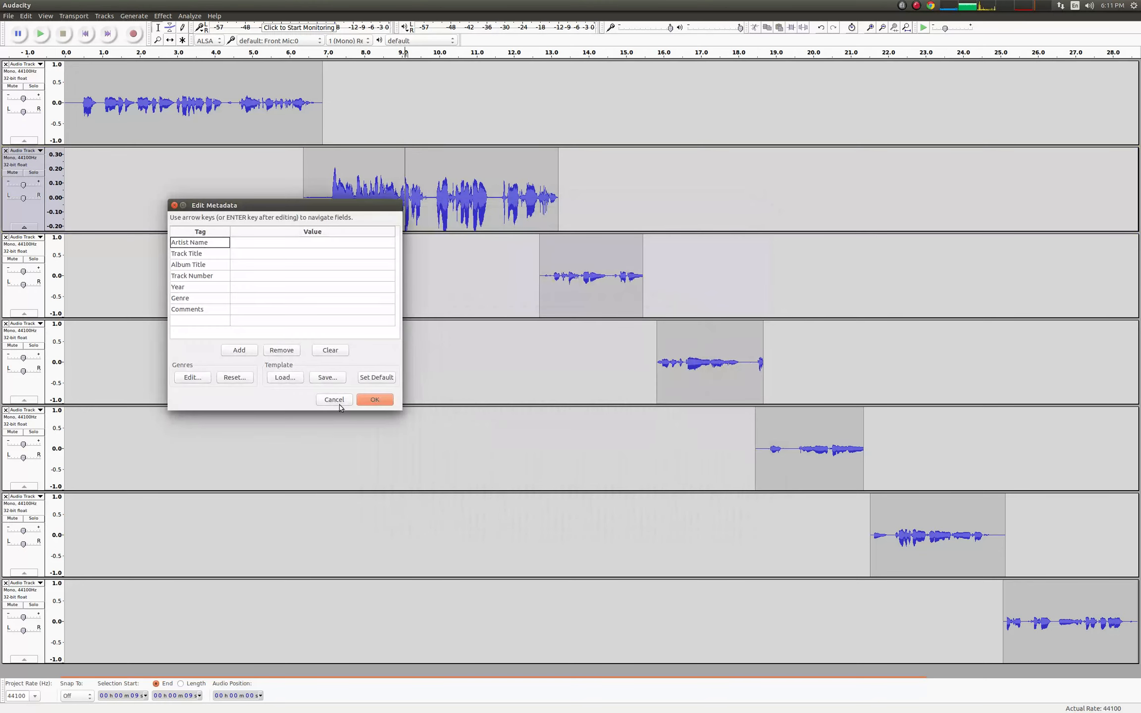
pyautogui.click(264, 242)
pyautogui.click(266, 265)
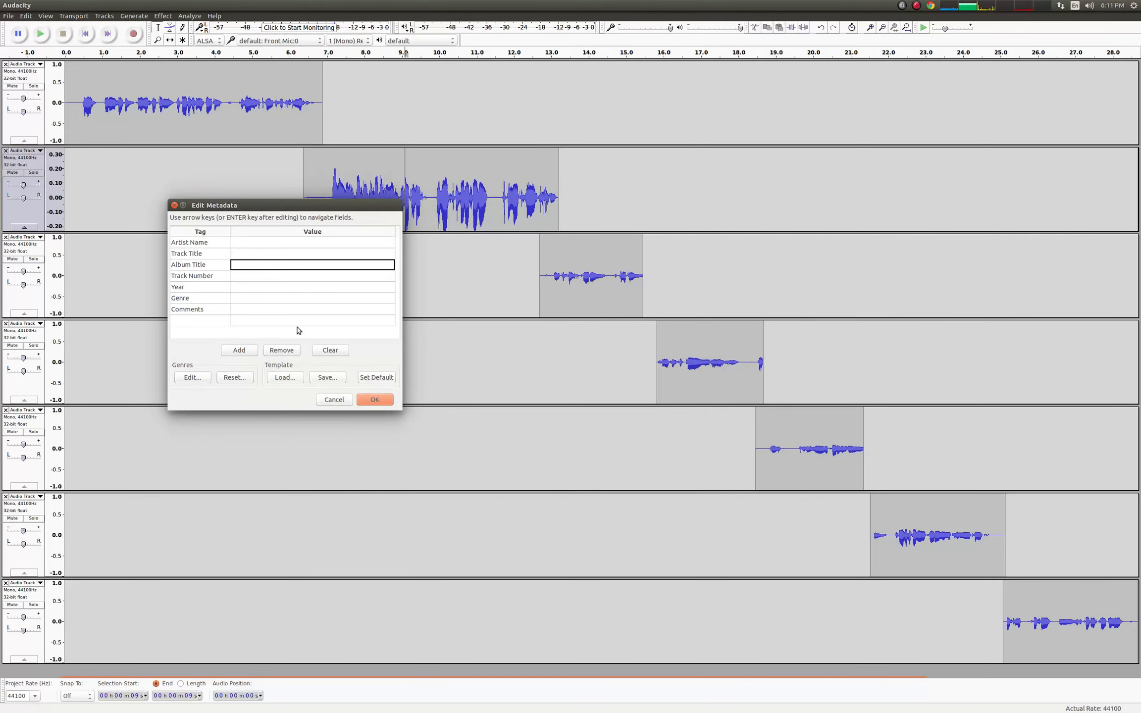
pyautogui.click(386, 400)
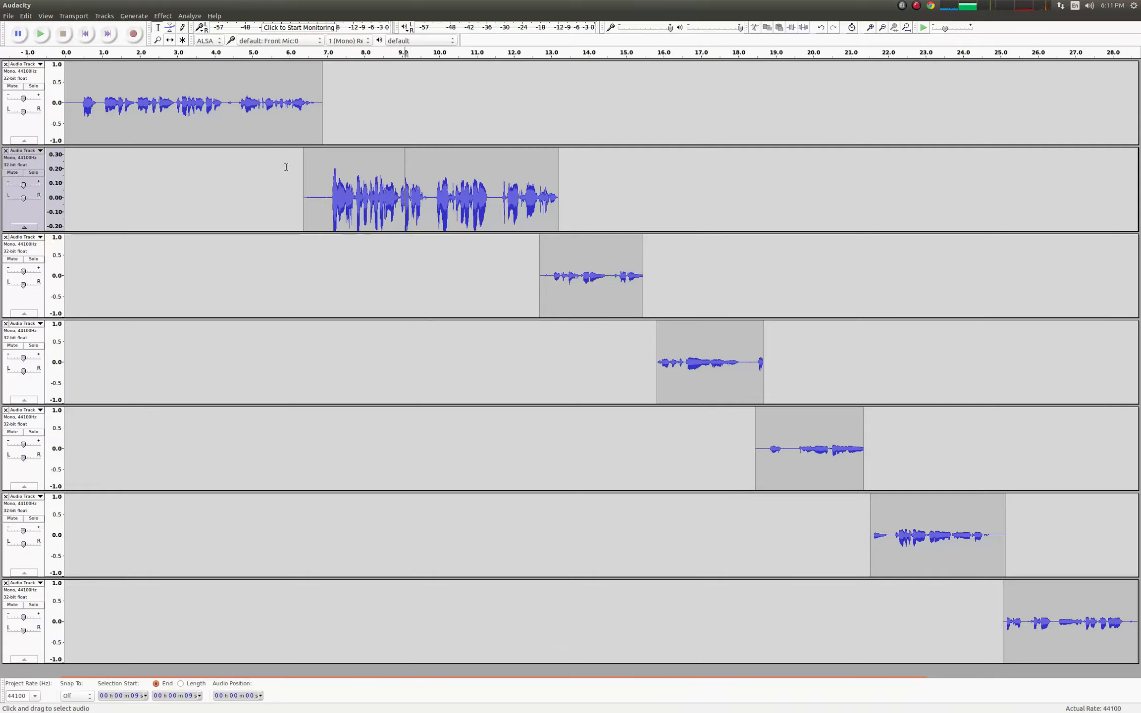
# Restore the Audacity window to its tiled size and switch through the workspaces to the empty one
pyautogui.press('ctrl+super+Down')
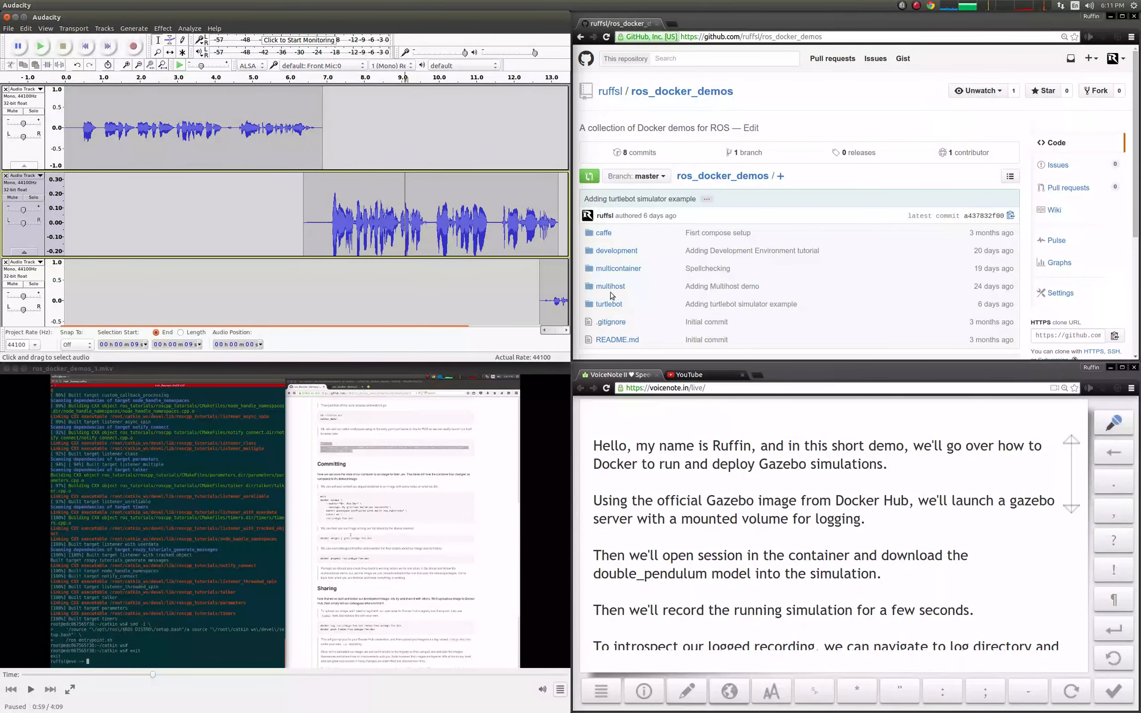
pyautogui.scroll(-3, 698, 290)
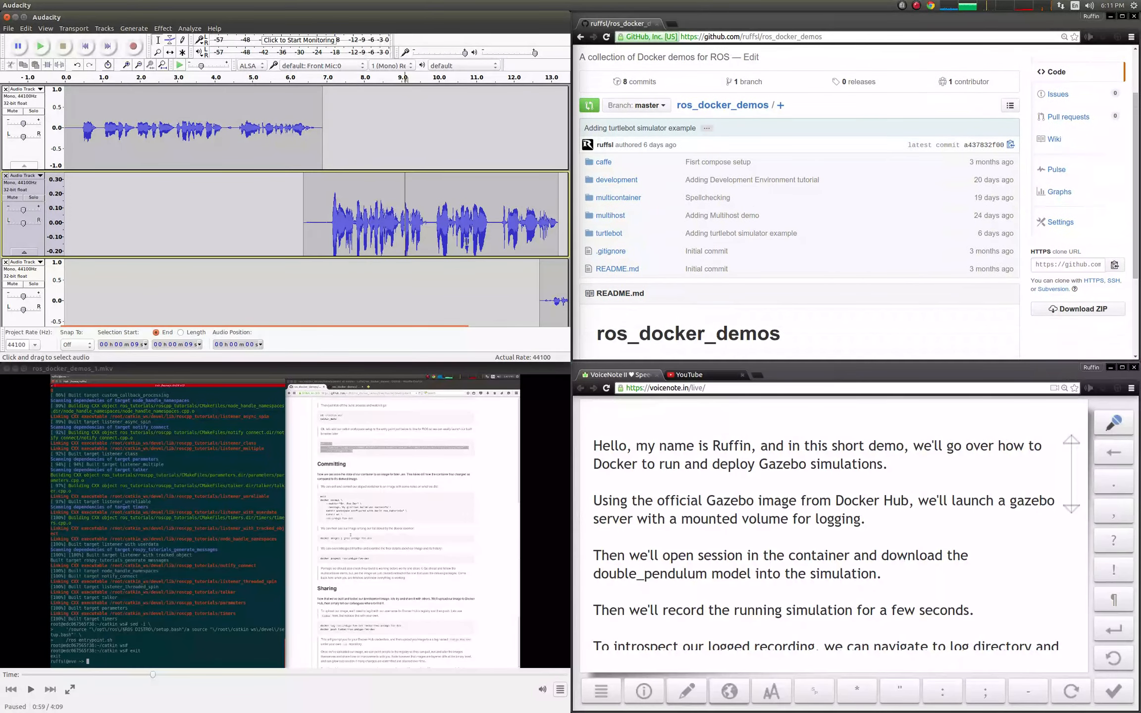
pyautogui.hotkey('ctrl', 'alt', 'Up')
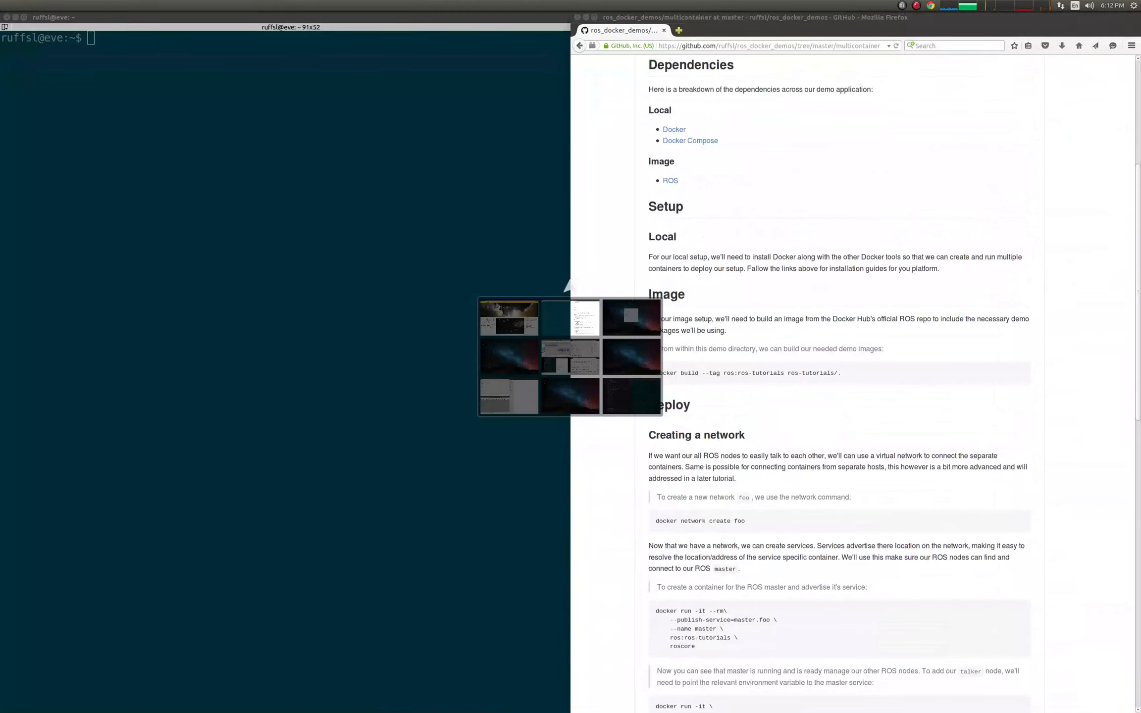
pyautogui.hotkey('ctrl', 'alt', 'Right')
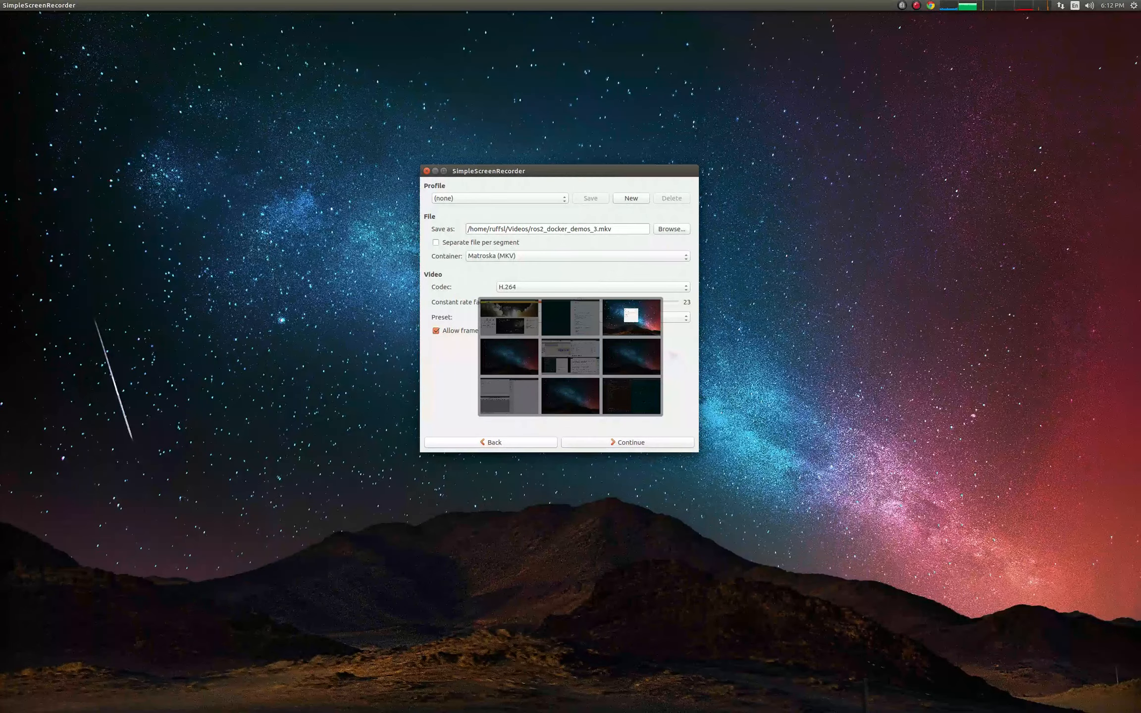
pyautogui.hotkey('ctrl', 'alt', 'Down')
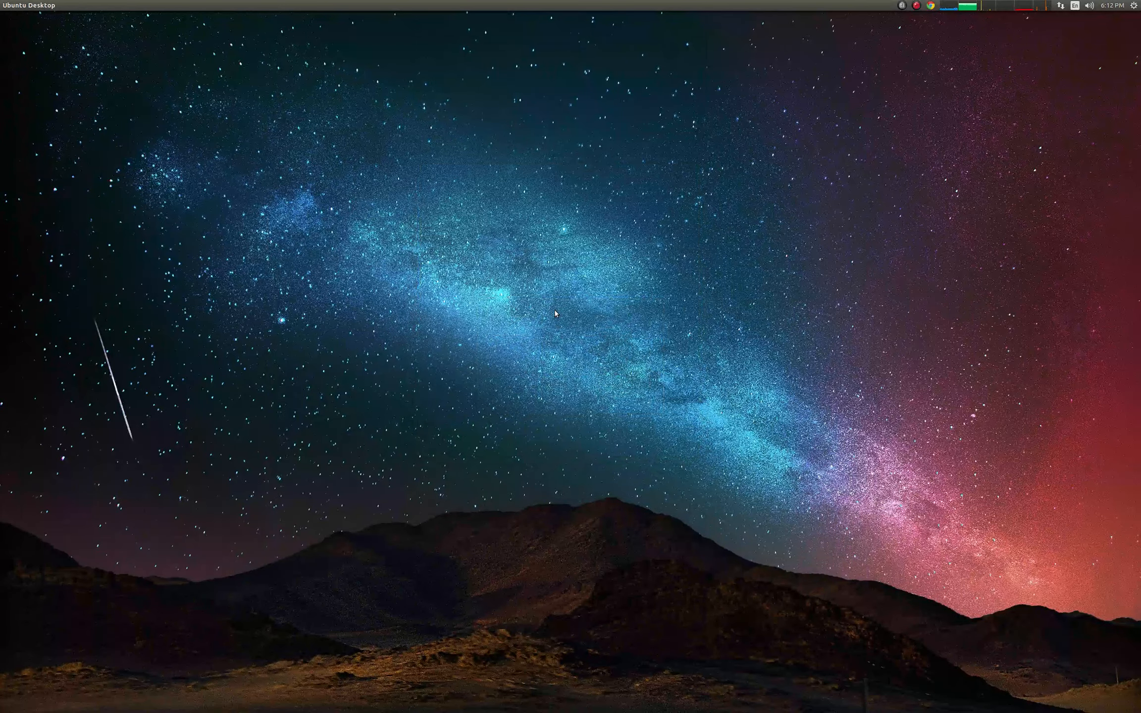
# Open a terminal tiled to half the screen and change its directory to Downloads/pitivi-0.94-beta-x86_64
pyautogui.hotkey('ctrl', 'alt', 't')
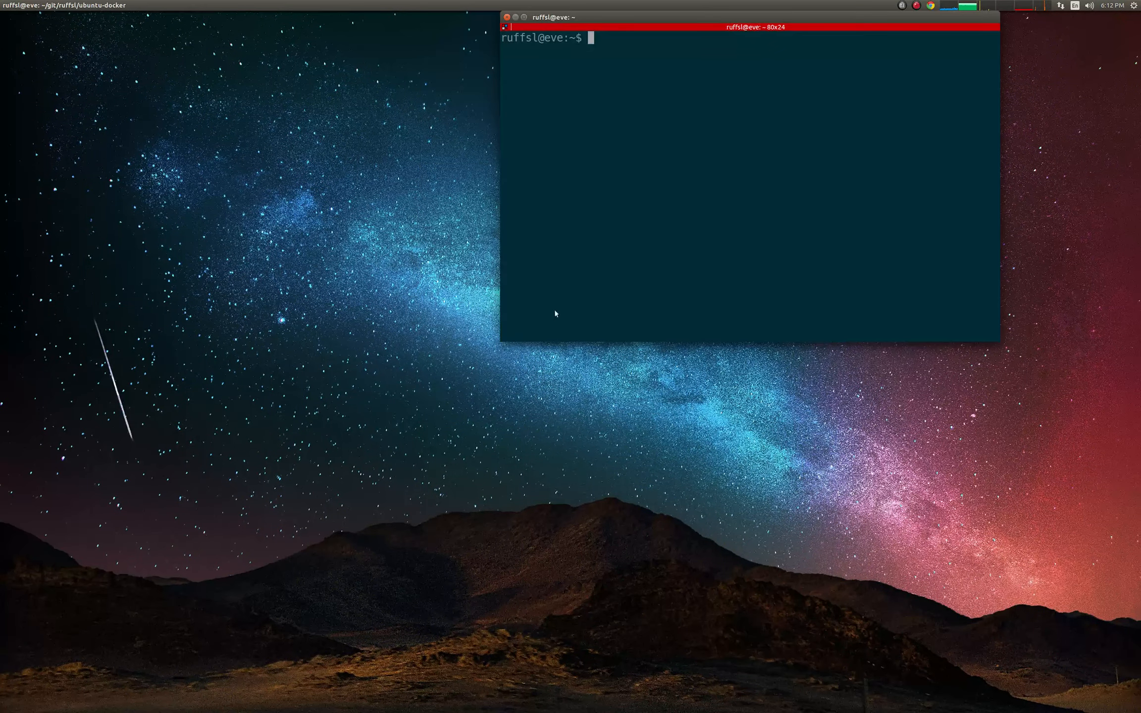
pyautogui.press('ctrl+super+Right')
pyautogui.write('cd Do')
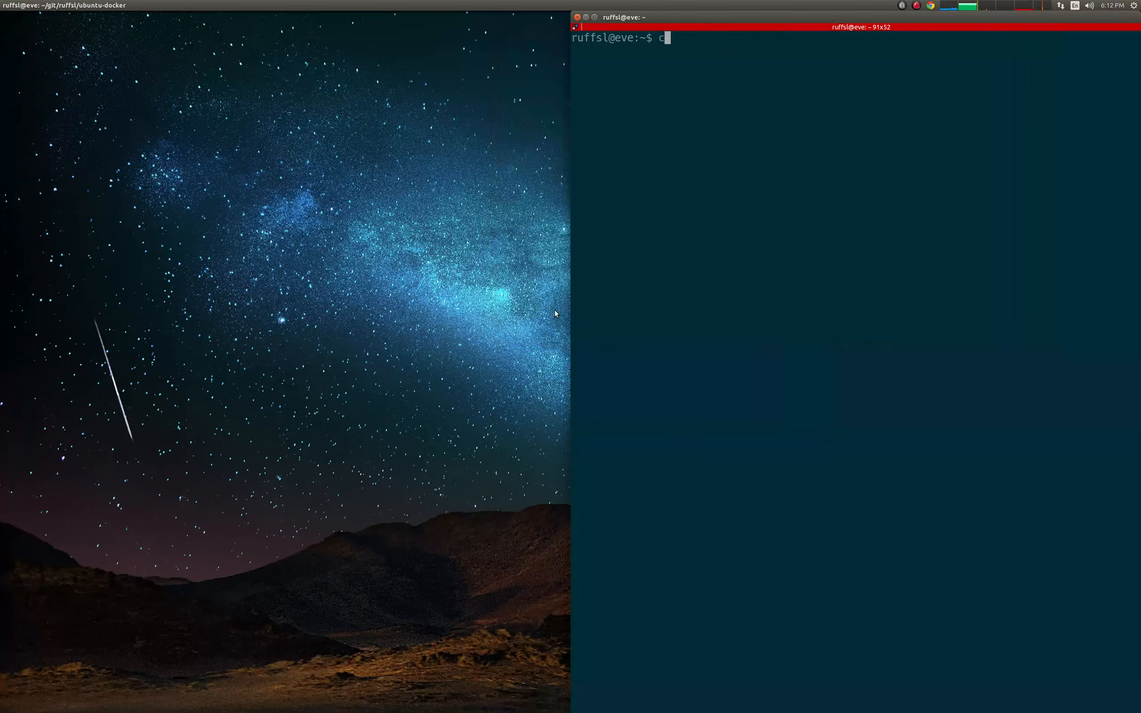
pyautogui.write('w')
pyautogui.press('Tab')
pyautogui.write('p')
pyautogui.press('Tab')
pyautogui.press('Return')
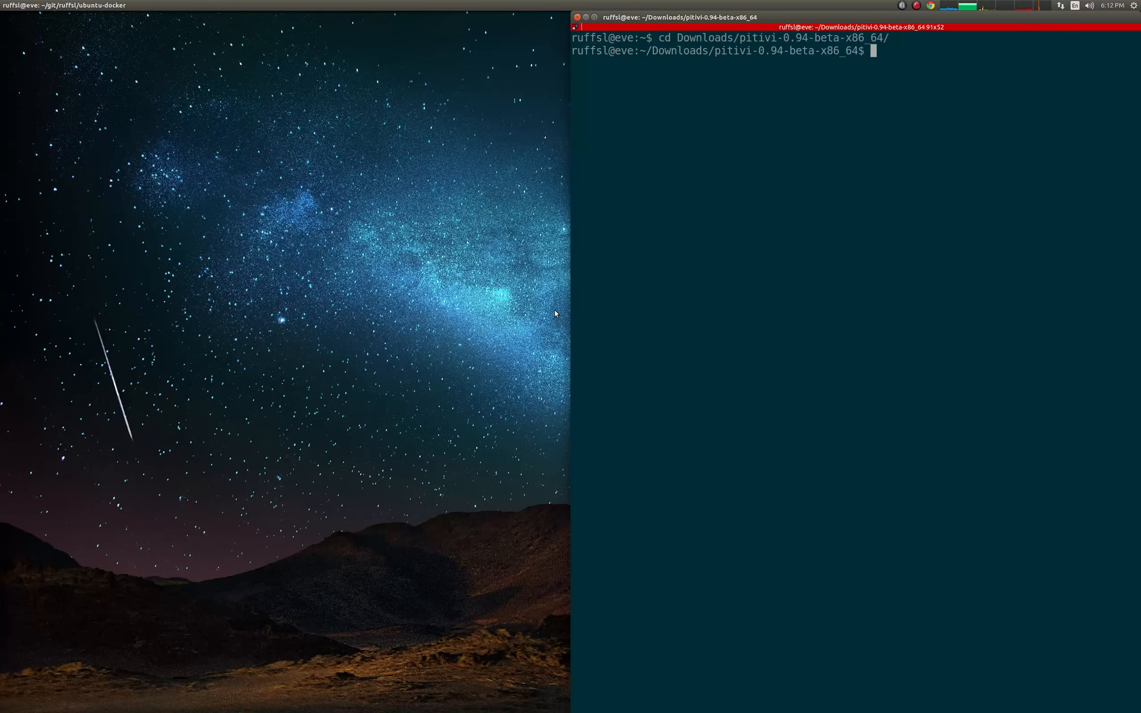
# Launch Pitivi by running its executable from the current terminal directory
pyautogui.write('./p')
pyautogui.press('Tab')
pyautogui.press('Return')
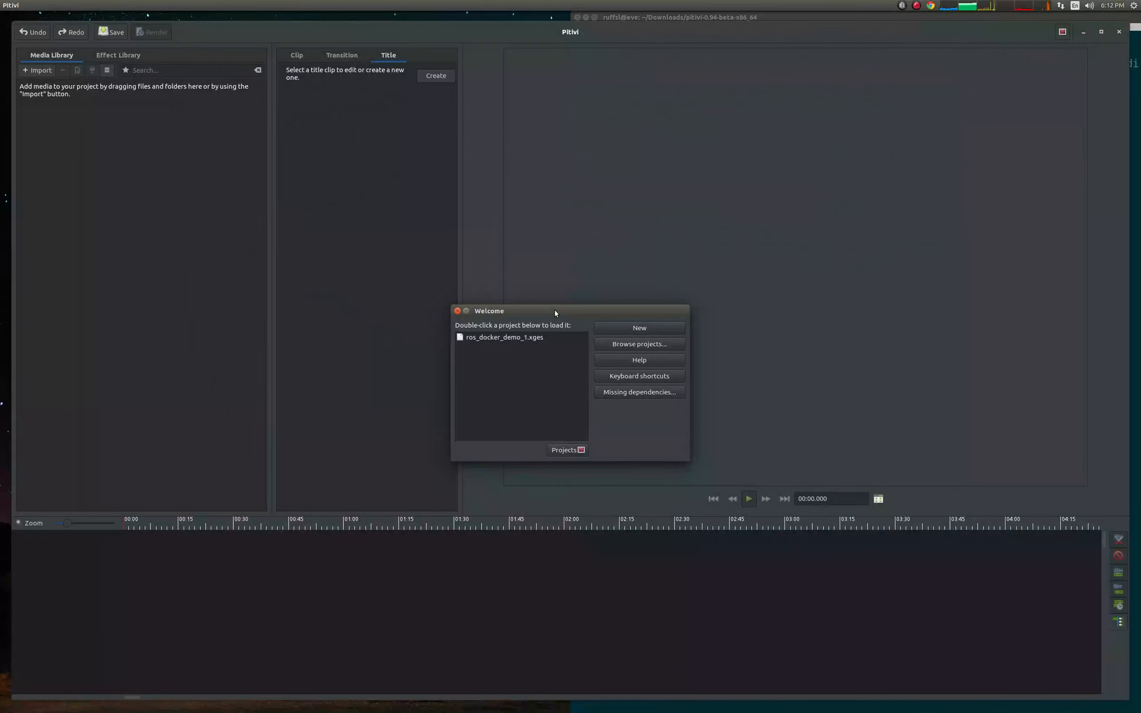
# Load the recent project ros_docker_demo_1.xges and maximize the Pitivi window
pyautogui.click(536, 336)
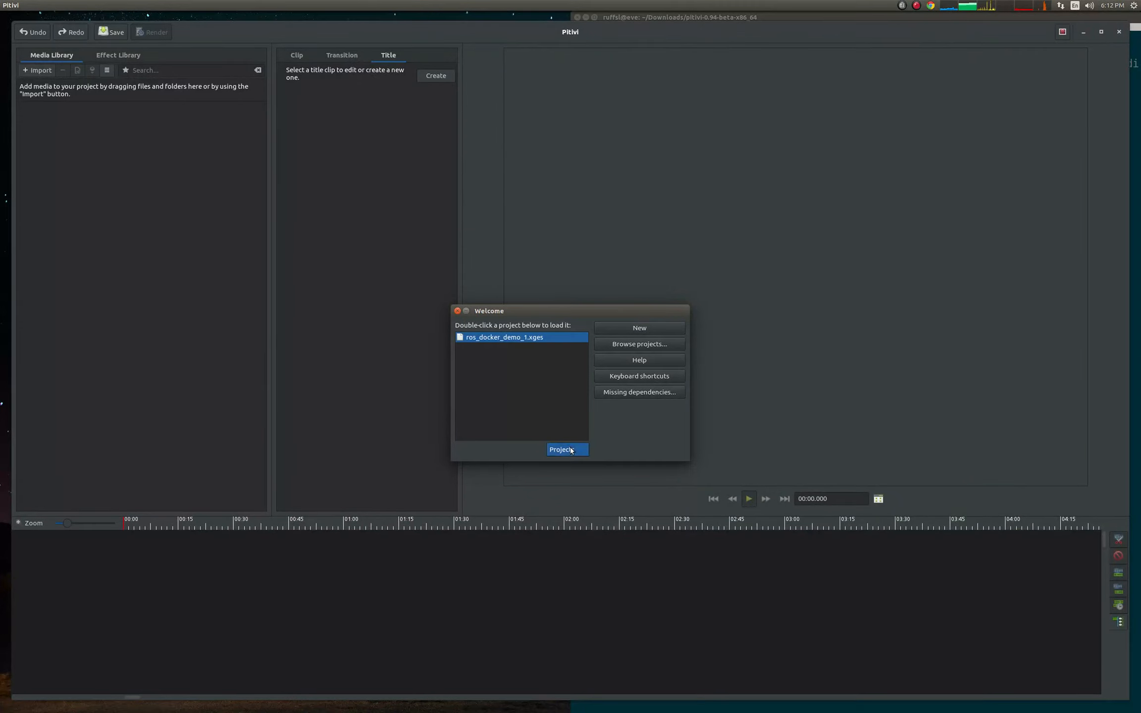
pyautogui.doubleClick(528, 337)
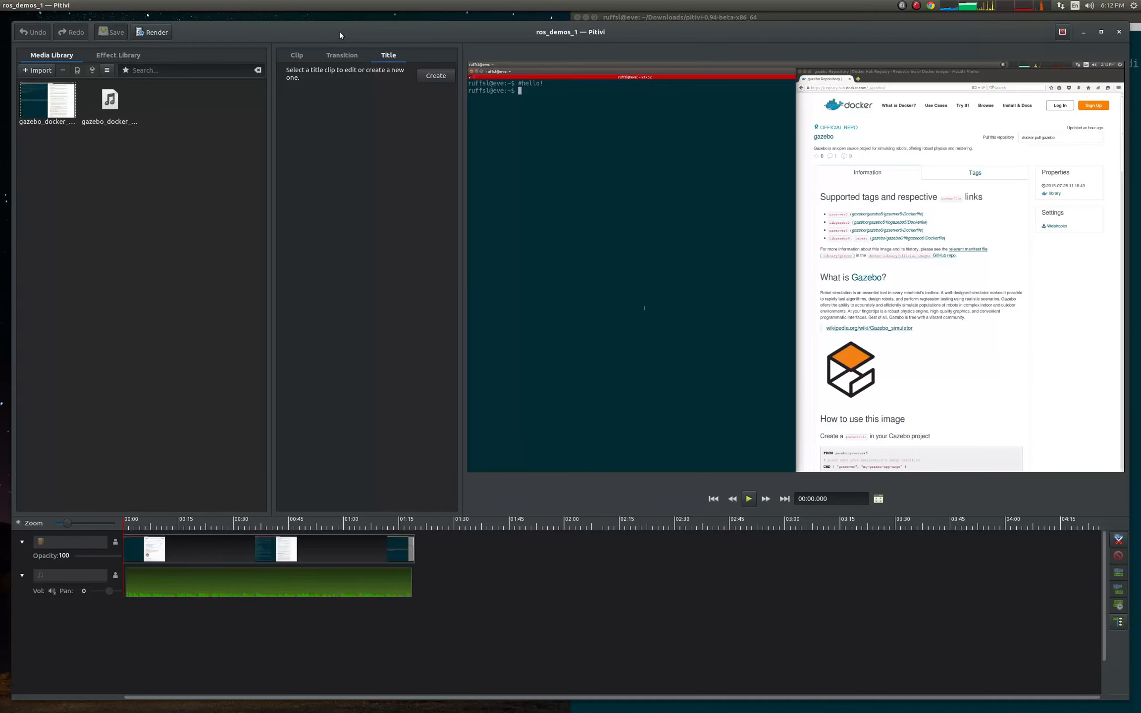
pyautogui.doubleClick(340, 31)
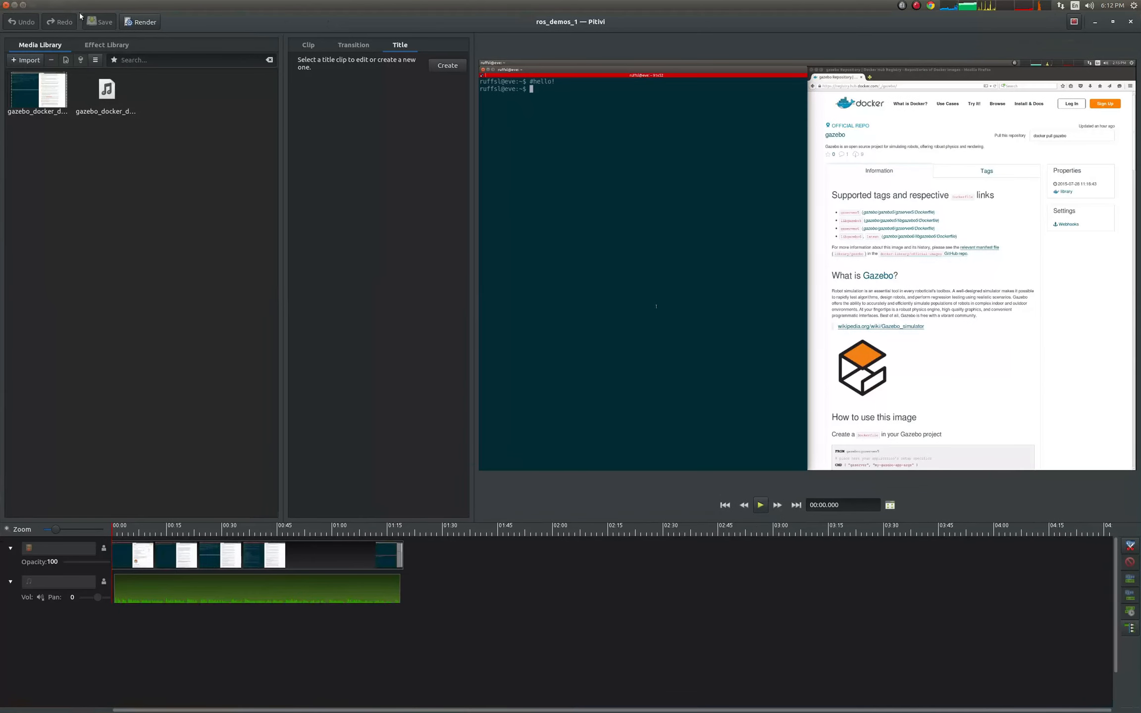
# Look at the project's general render settings and the Music folder's importable files, closing both dialogs without changes
pyautogui.click(144, 22)
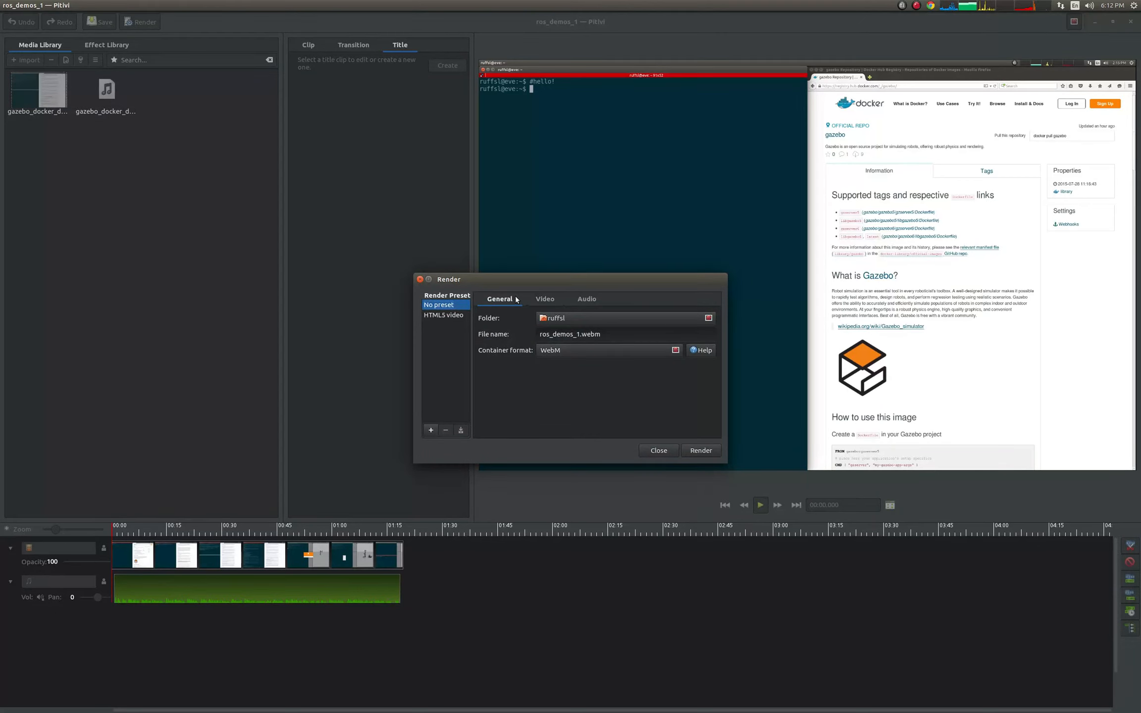
pyautogui.click(420, 279)
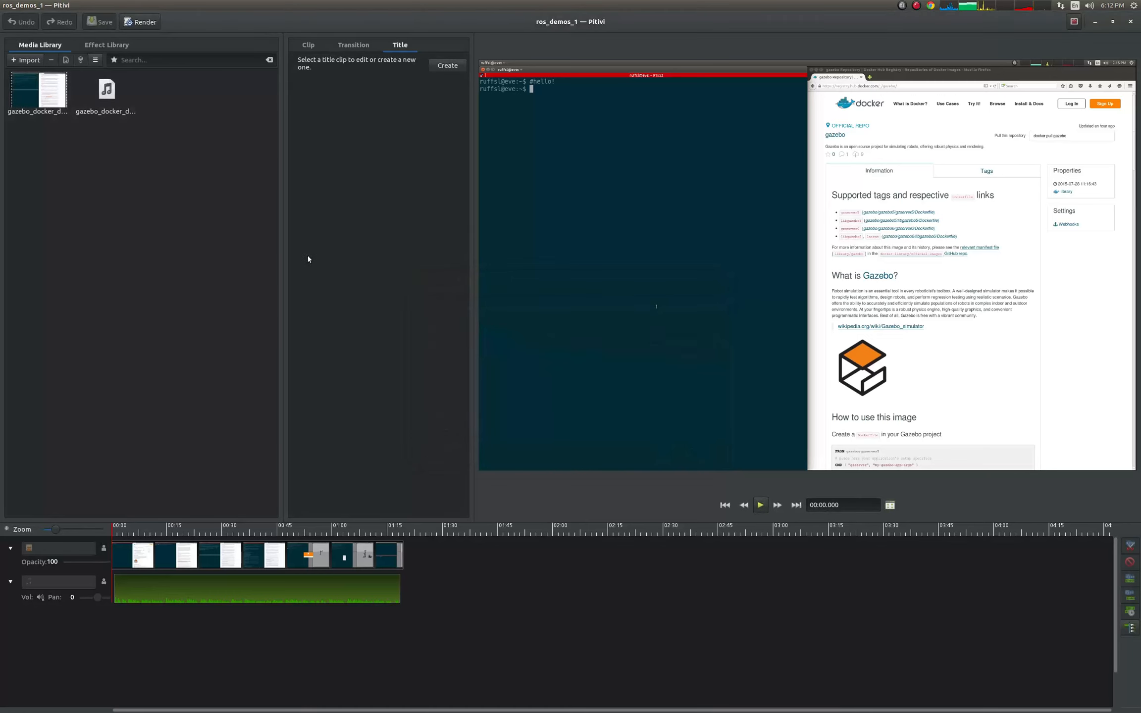
pyautogui.click(20, 62)
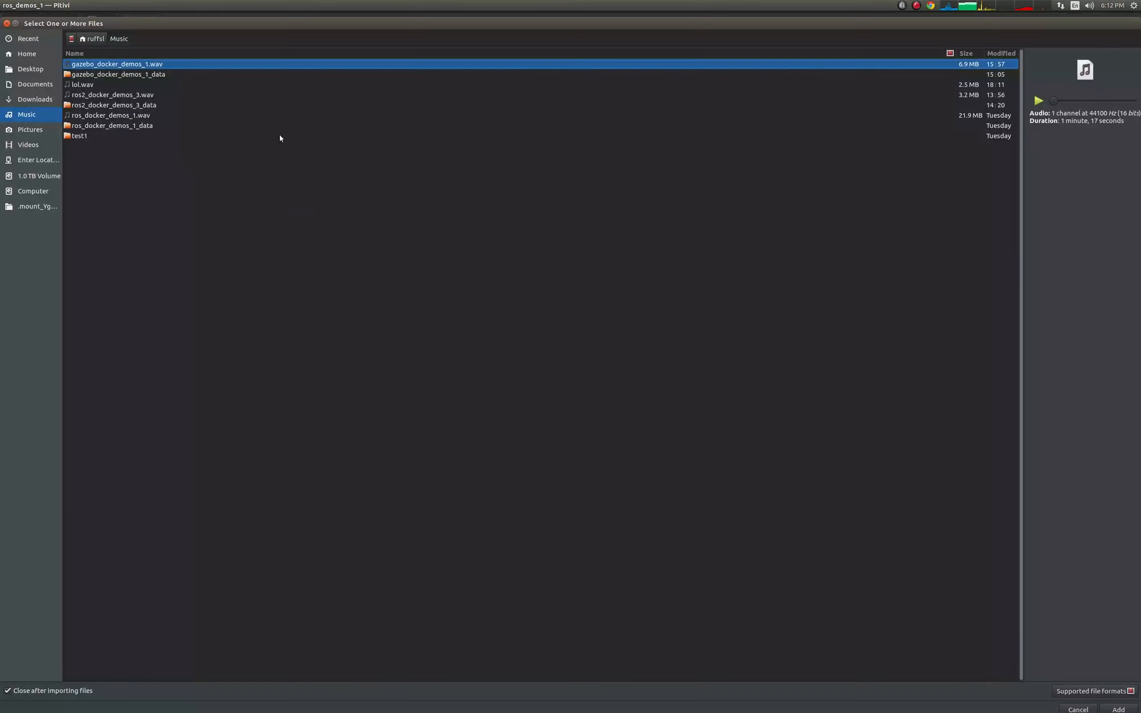
pyautogui.click(6, 23)
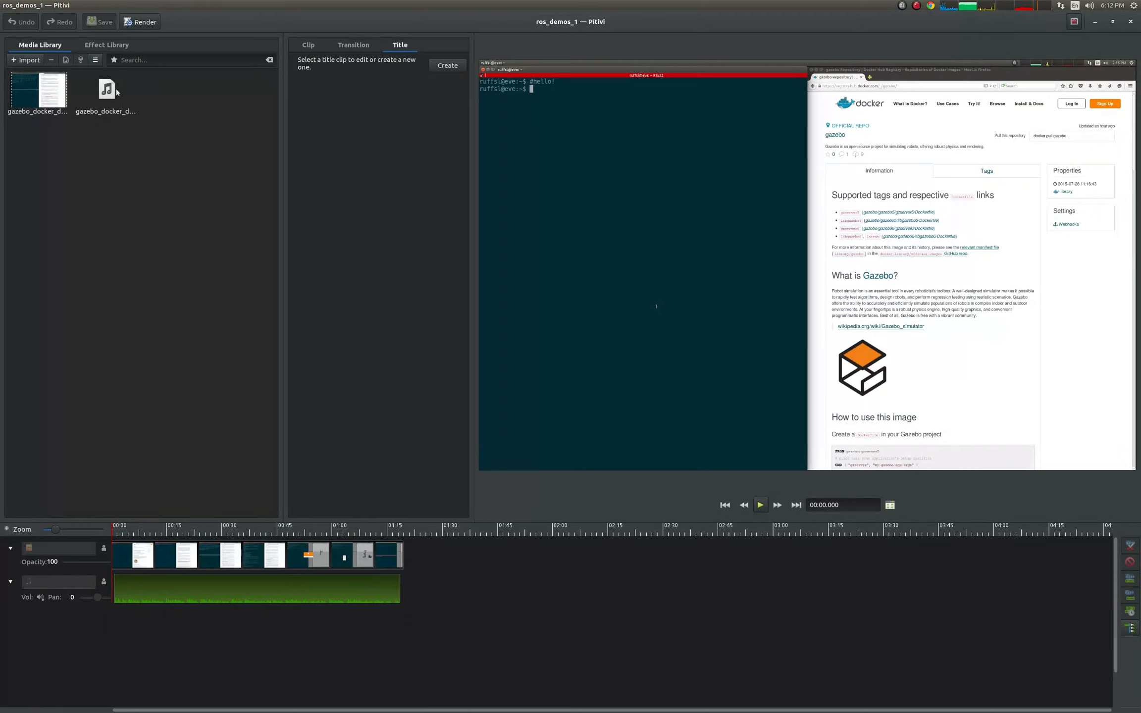
# Try to move the Gazebo audio file from the media library toward the timeline, and nudge the existing audio clip slightly later
pyautogui.moveTo(117, 93); pyautogui.dragTo(179, 378)
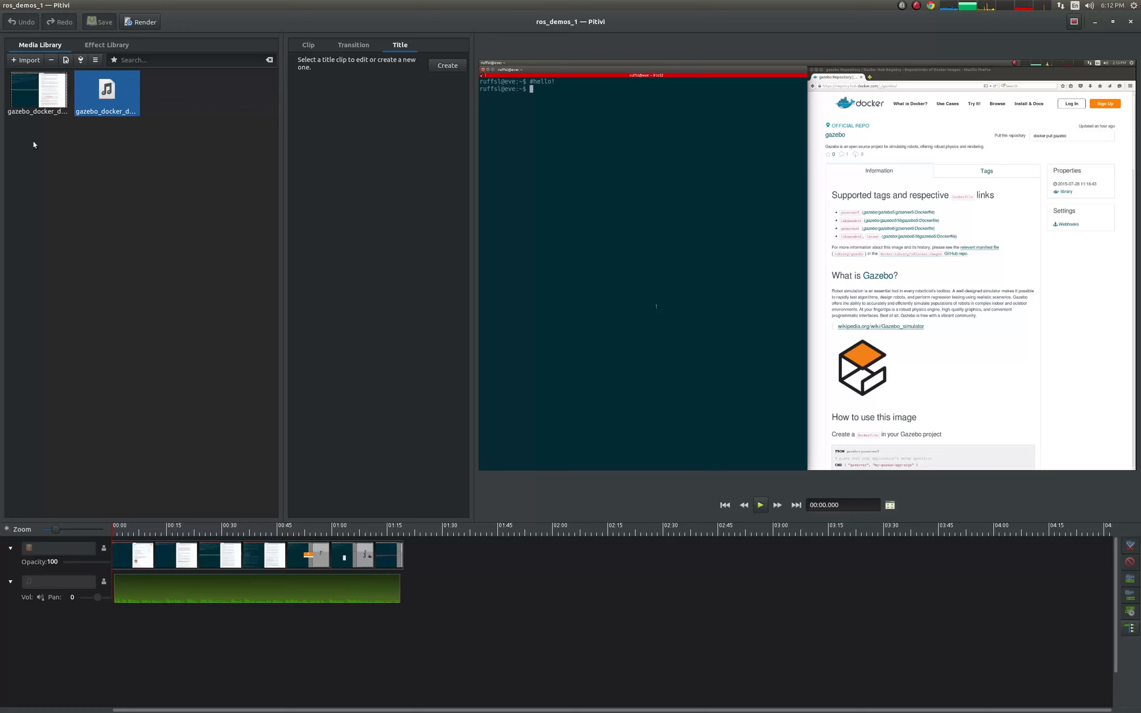
pyautogui.moveTo(109, 80); pyautogui.dragTo(133, 552)
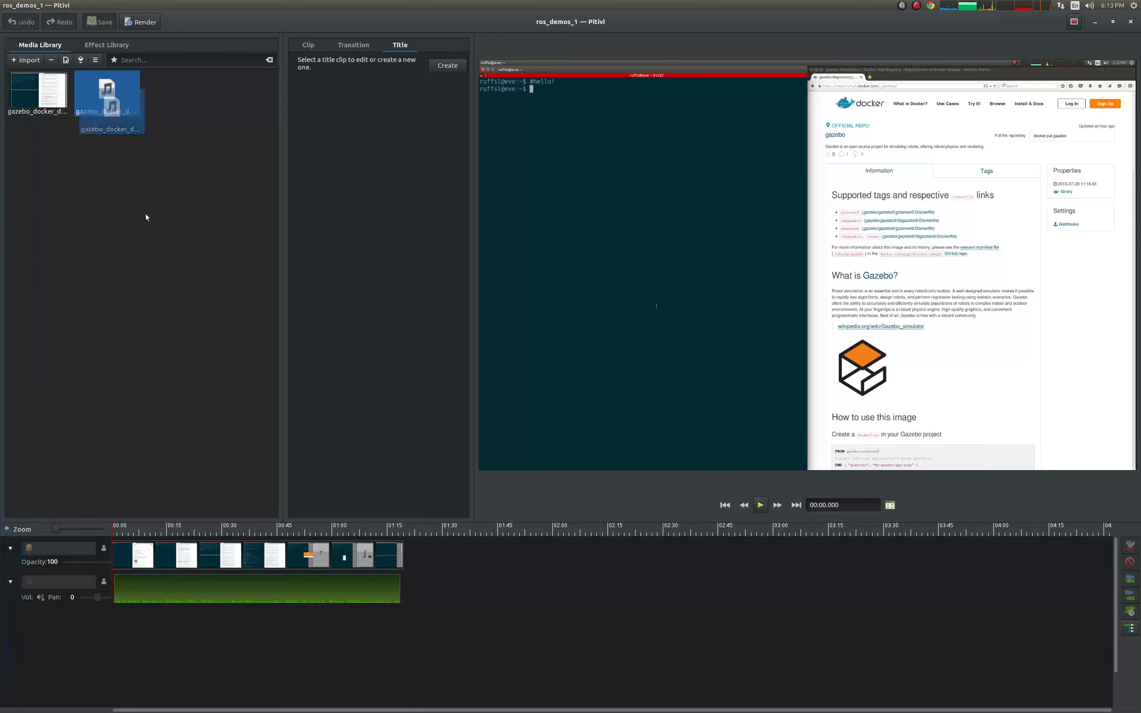
pyautogui.moveTo(176, 591)
pyautogui.mouseDown()
pyautogui.moveTo(222, 601)
pyautogui.moveTo(176, 588)
pyautogui.mouseUp()
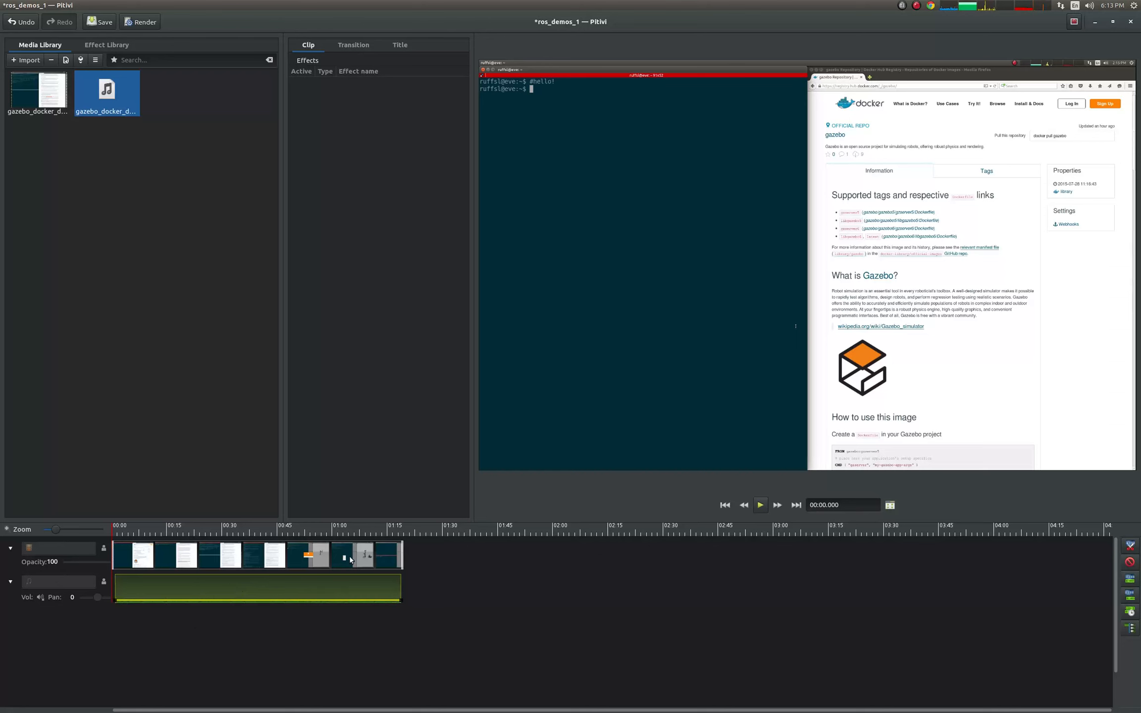
# Place the playhead at about 27 seconds on the timeline and briefly play and stop the video there
pyautogui.click(208, 592)
pyautogui.click(765, 504)
pyautogui.click(763, 506)
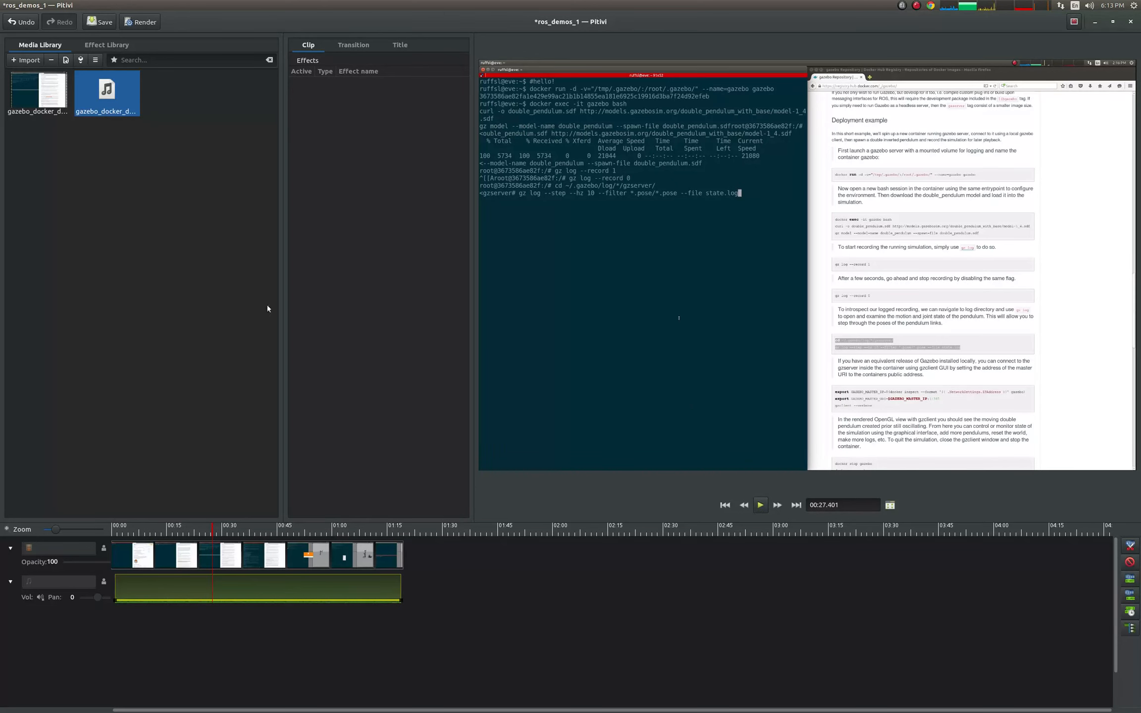
# Look at the Render dialog's video settings for scale, frame rate and codec, and return to its general settings
pyautogui.click(141, 22)
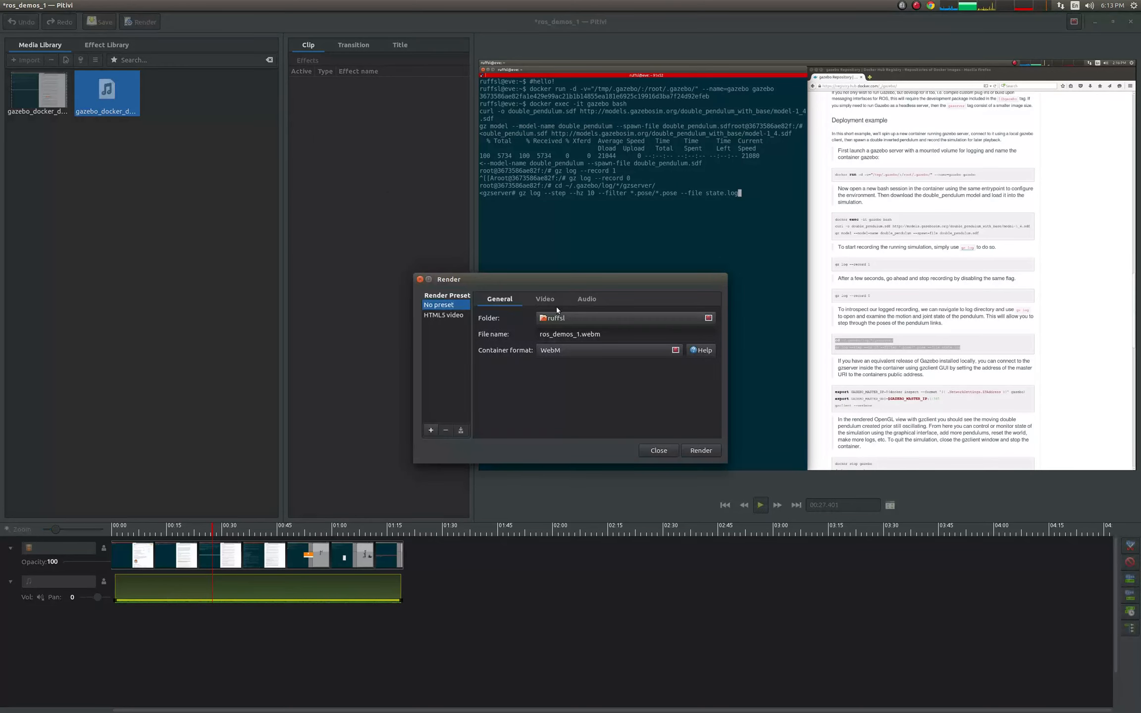
pyautogui.click(555, 299)
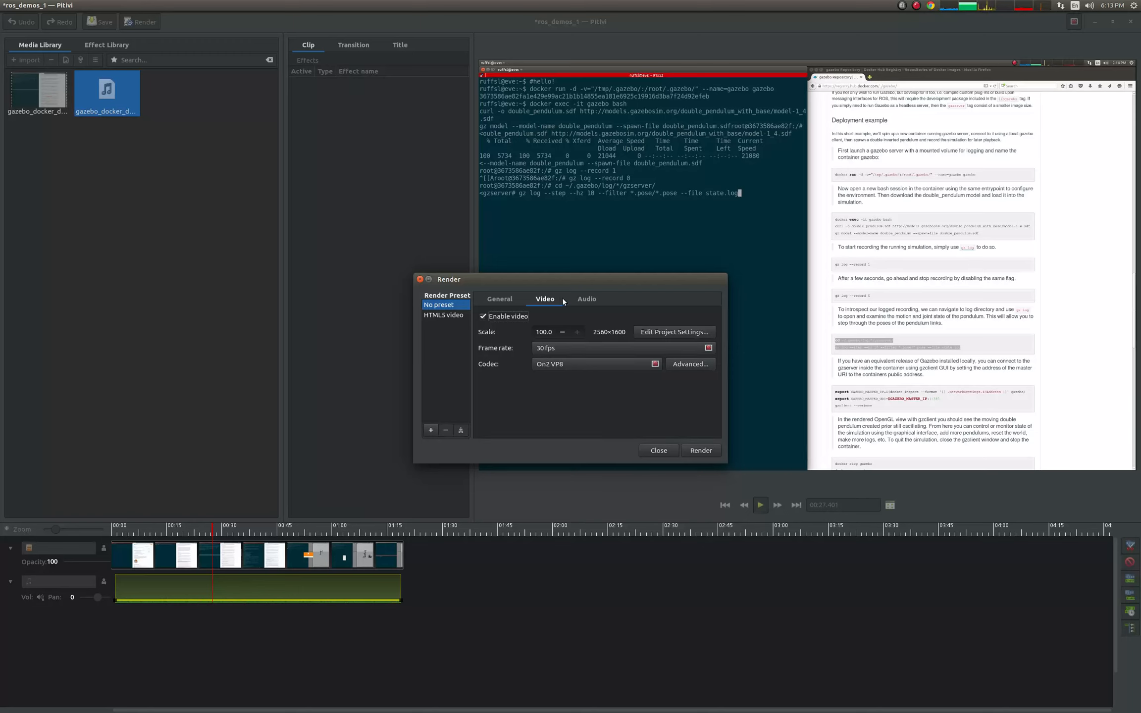
pyautogui.click(500, 299)
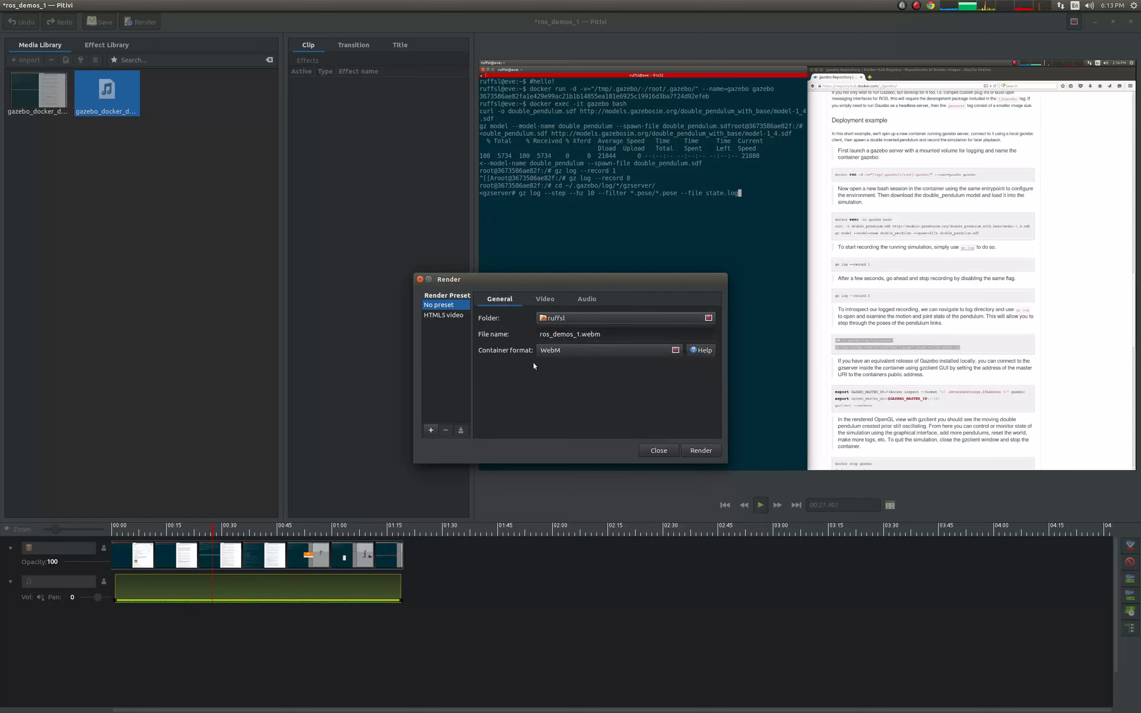
# Set the render container format to Ogg and close the Render dialog without rendering
pyautogui.click(577, 350)
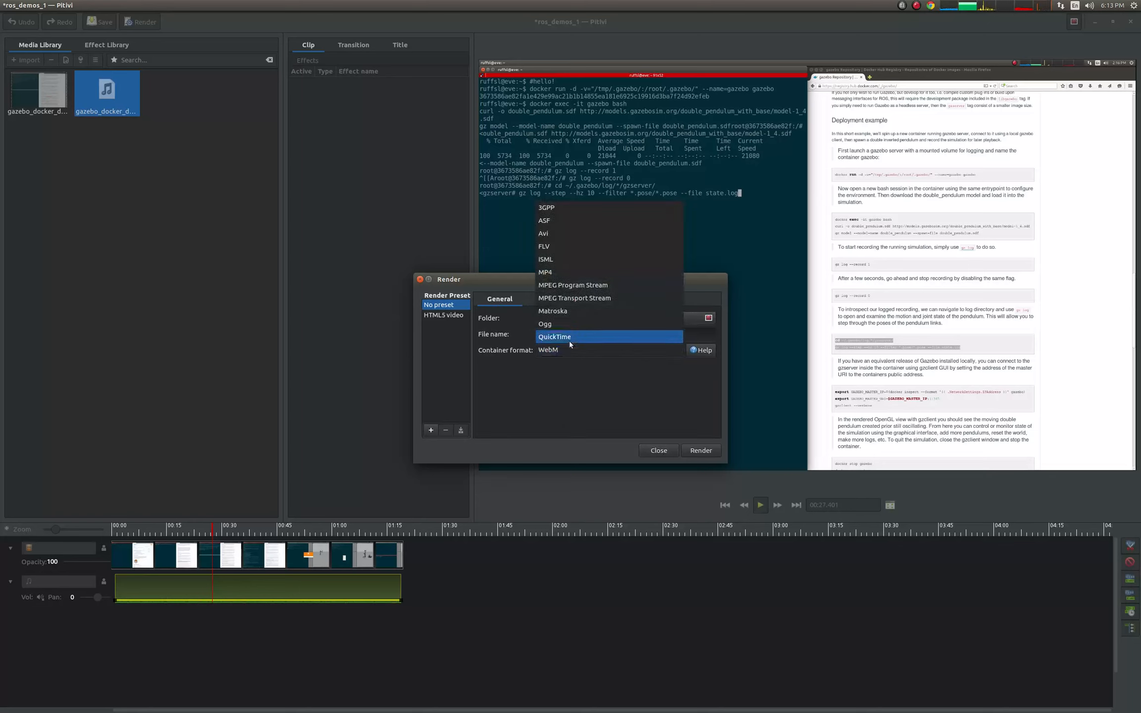
pyautogui.click(573, 325)
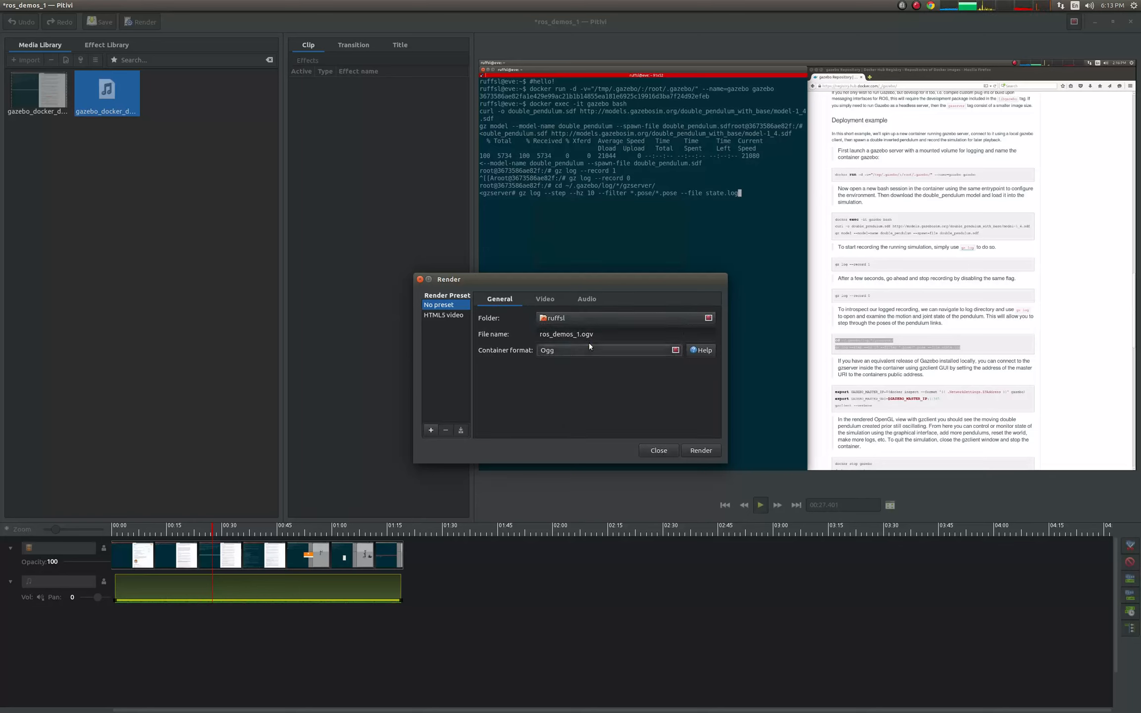
pyautogui.click(564, 350)
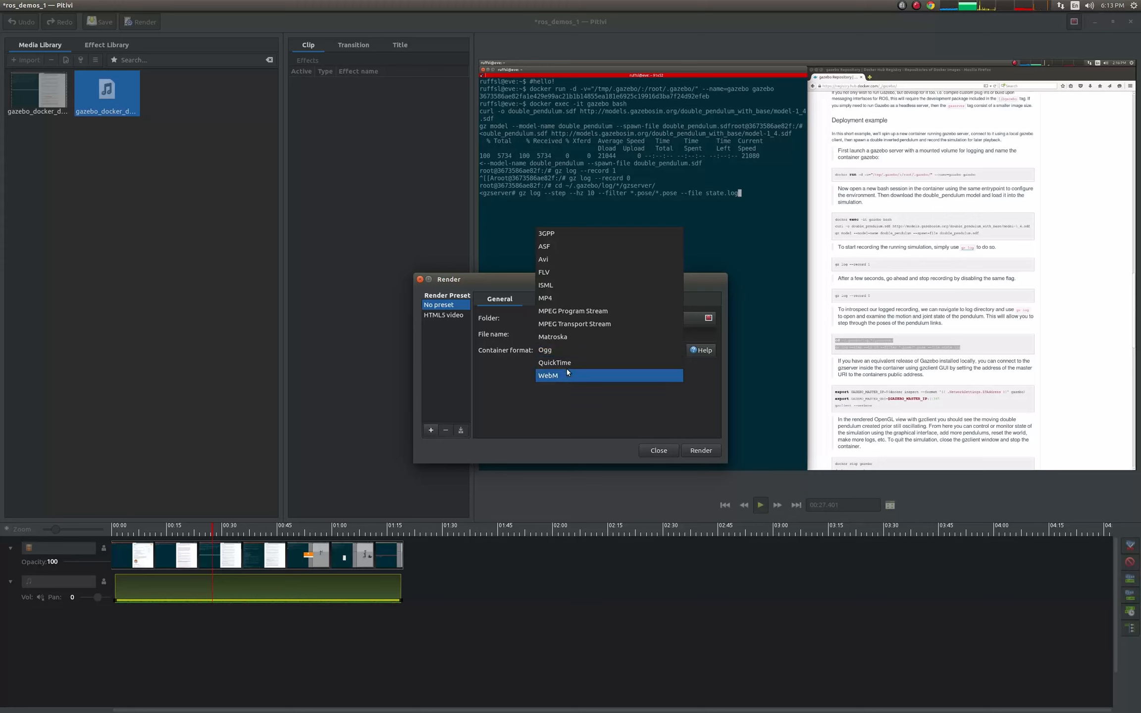
pyautogui.click(568, 352)
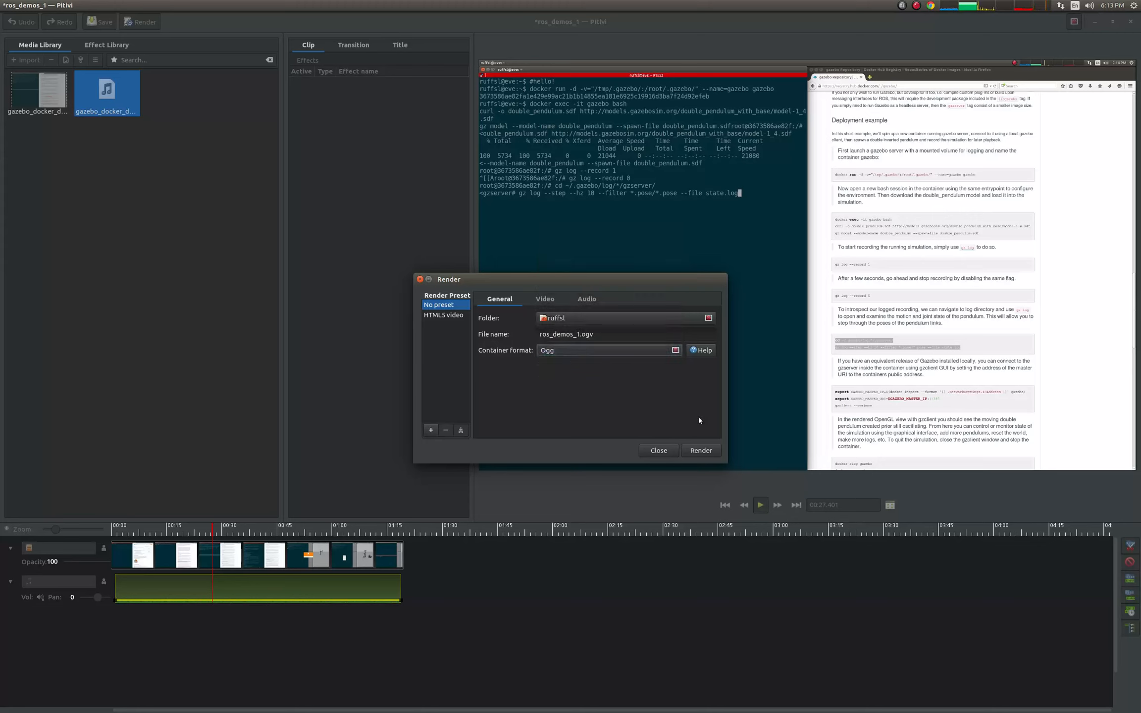
pyautogui.click(658, 449)
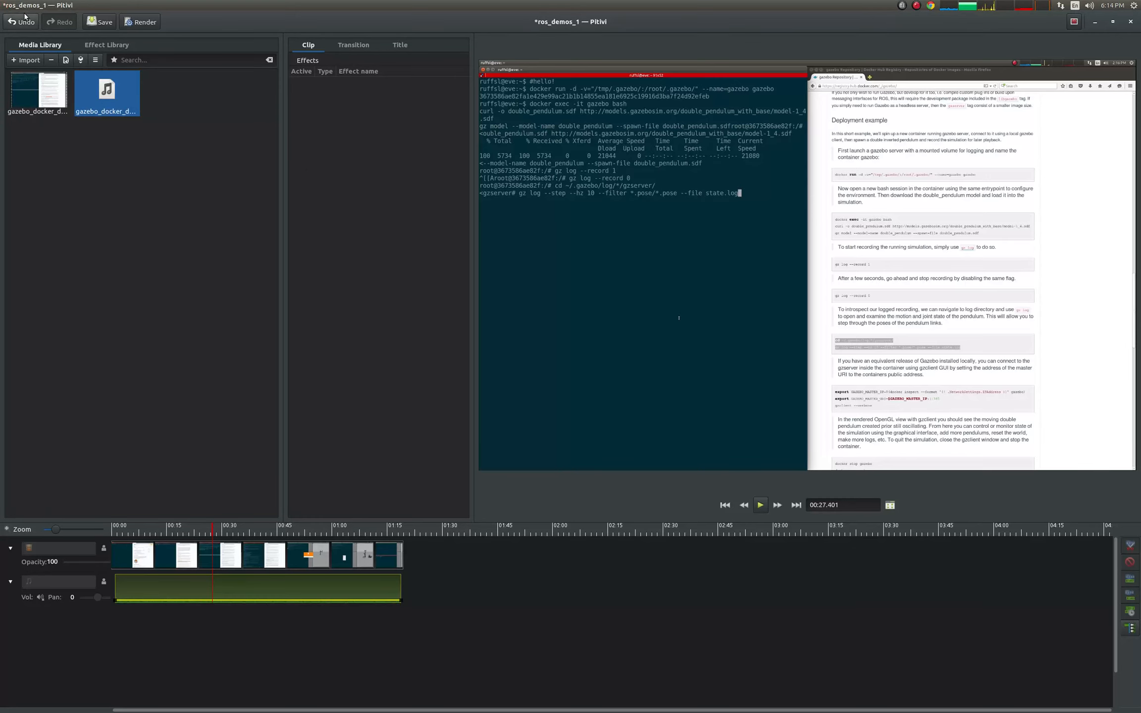
# Switch to YouTube in Chrome on the other workspace and open the own channel's Video Manager
pyautogui.hotkey('ctrl', 'alt', 'Right')
pyautogui.hotkey('ctrl', 'alt', 'Down')
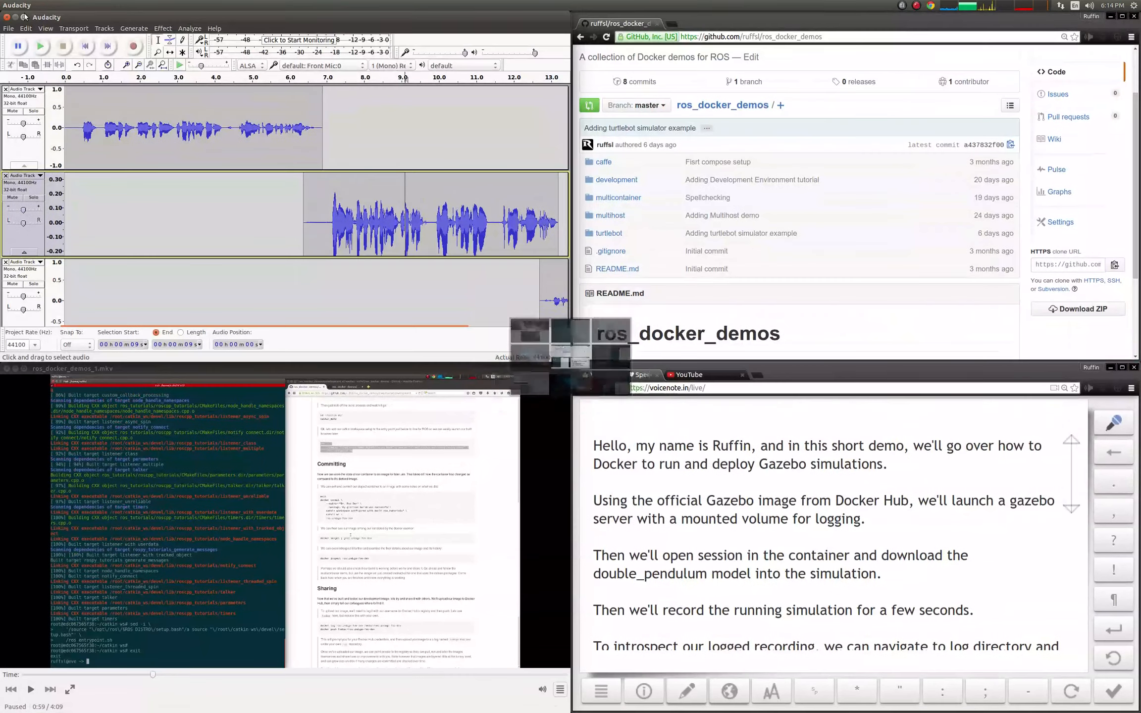
pyautogui.click(707, 374)
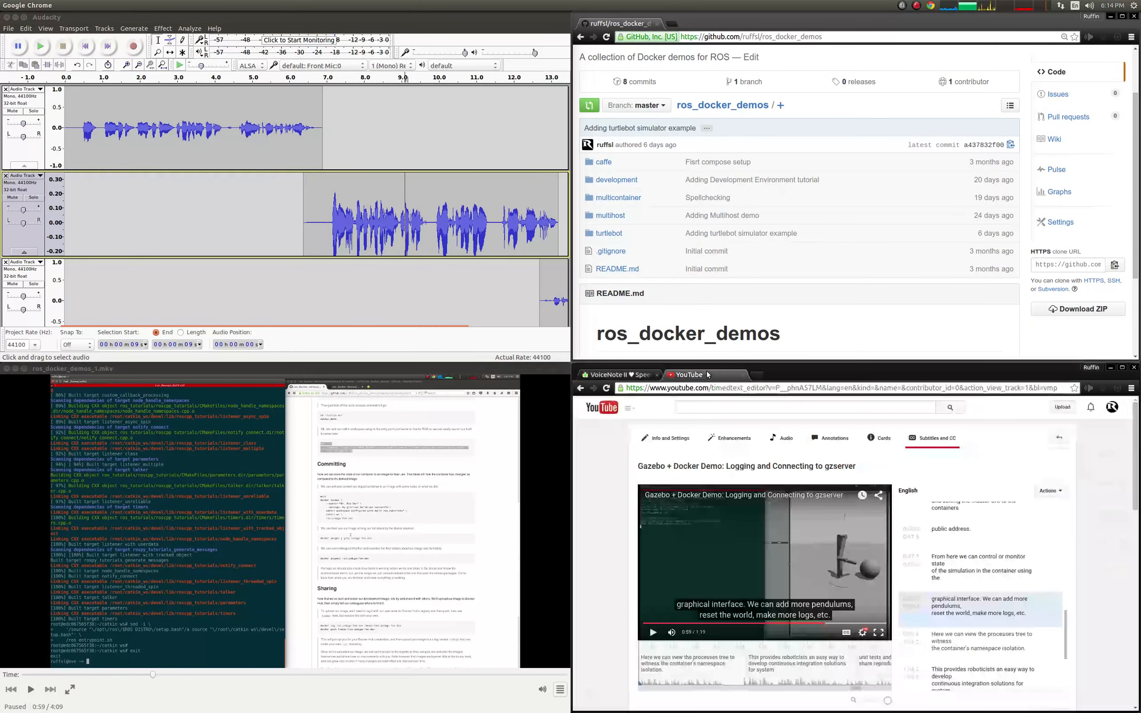
pyautogui.click(611, 415)
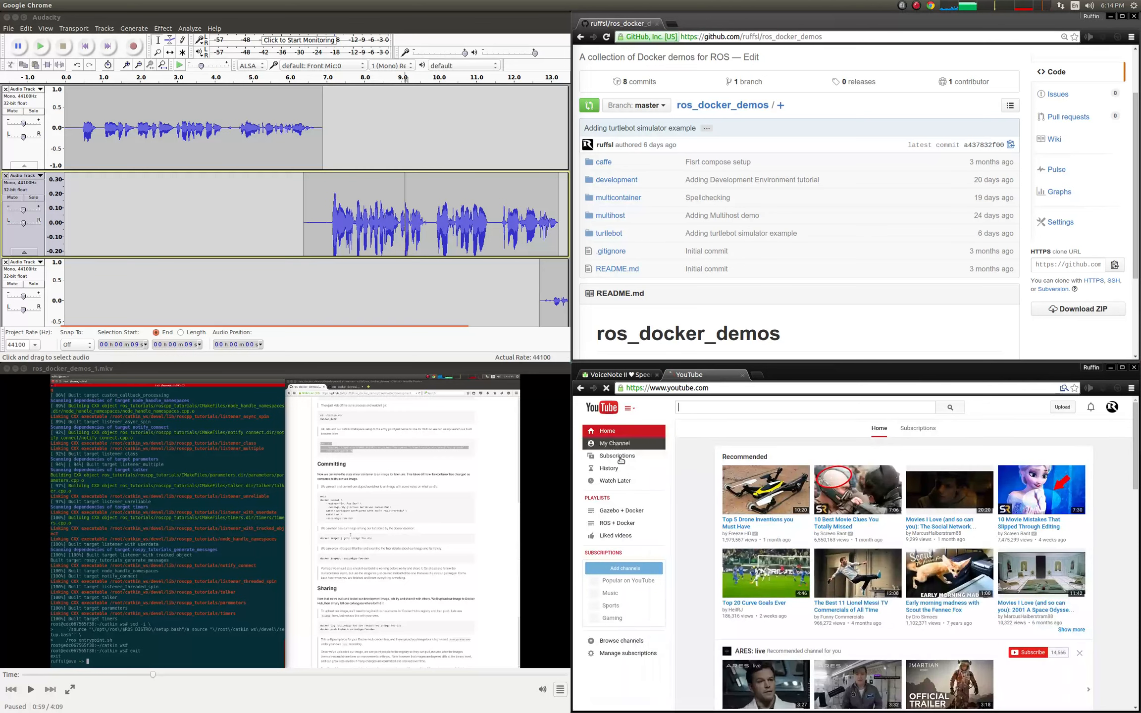
pyautogui.click(616, 444)
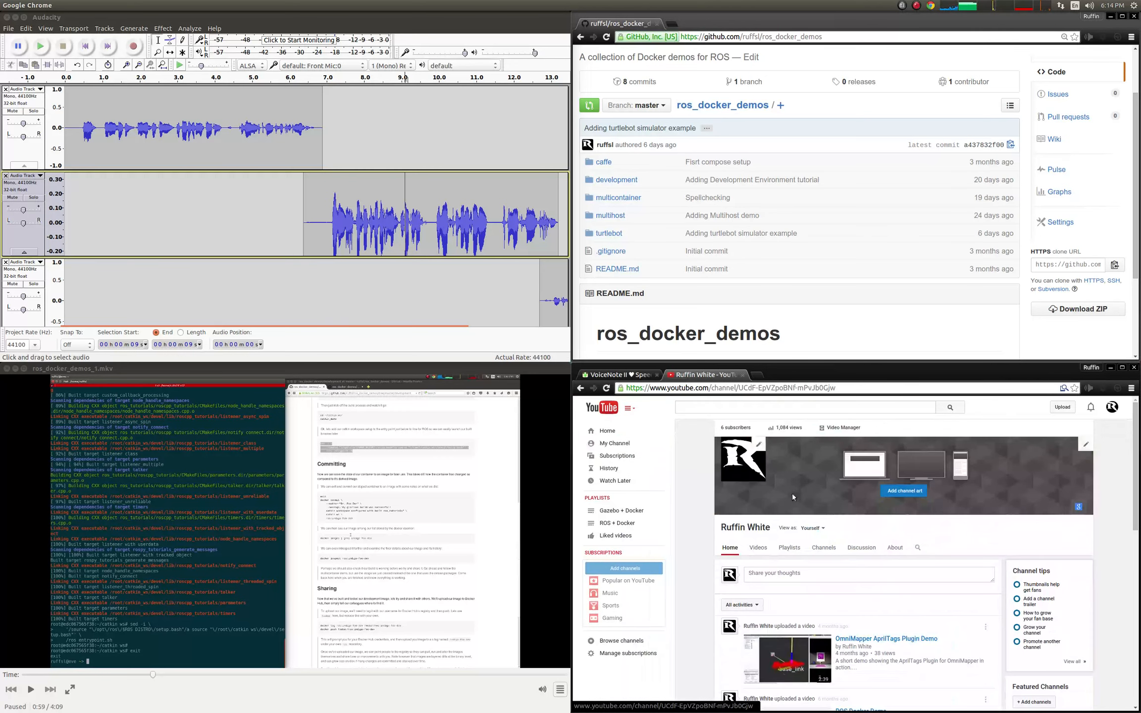
pyautogui.click(844, 428)
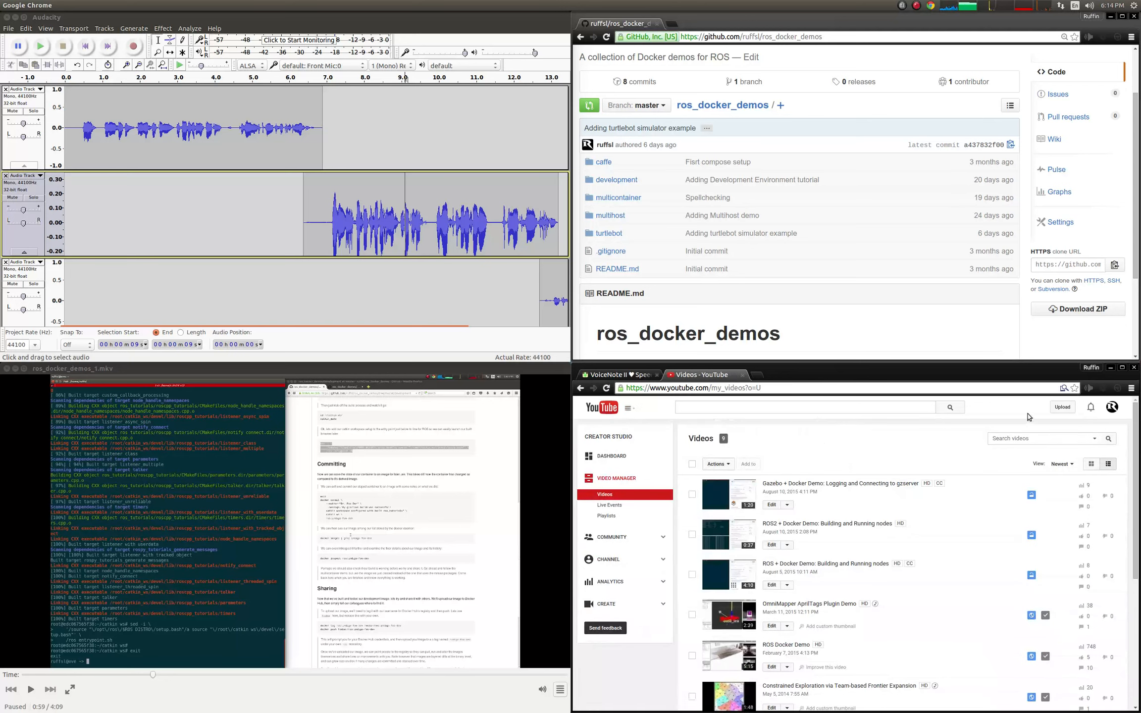
# Start uploading the ros_docker_demos_1 video on YouTube's upload page, keeping the suggested title
pyautogui.click(1062, 407)
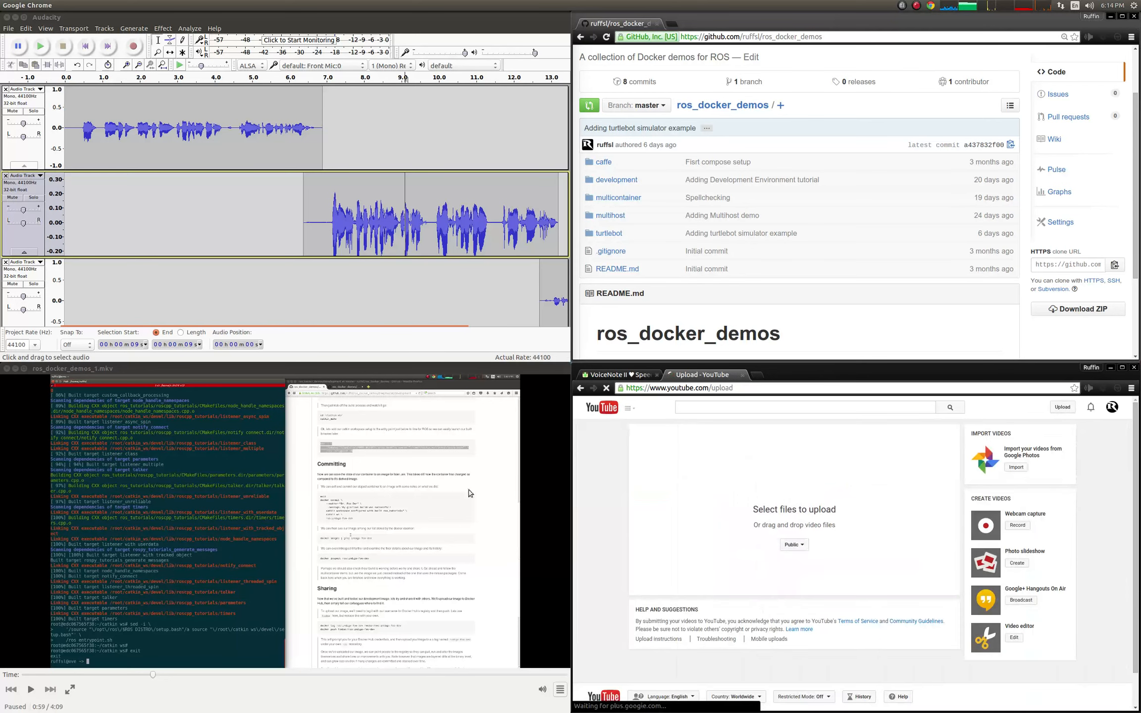
pyautogui.moveTo(470, 494); pyautogui.dragTo(818, 484)
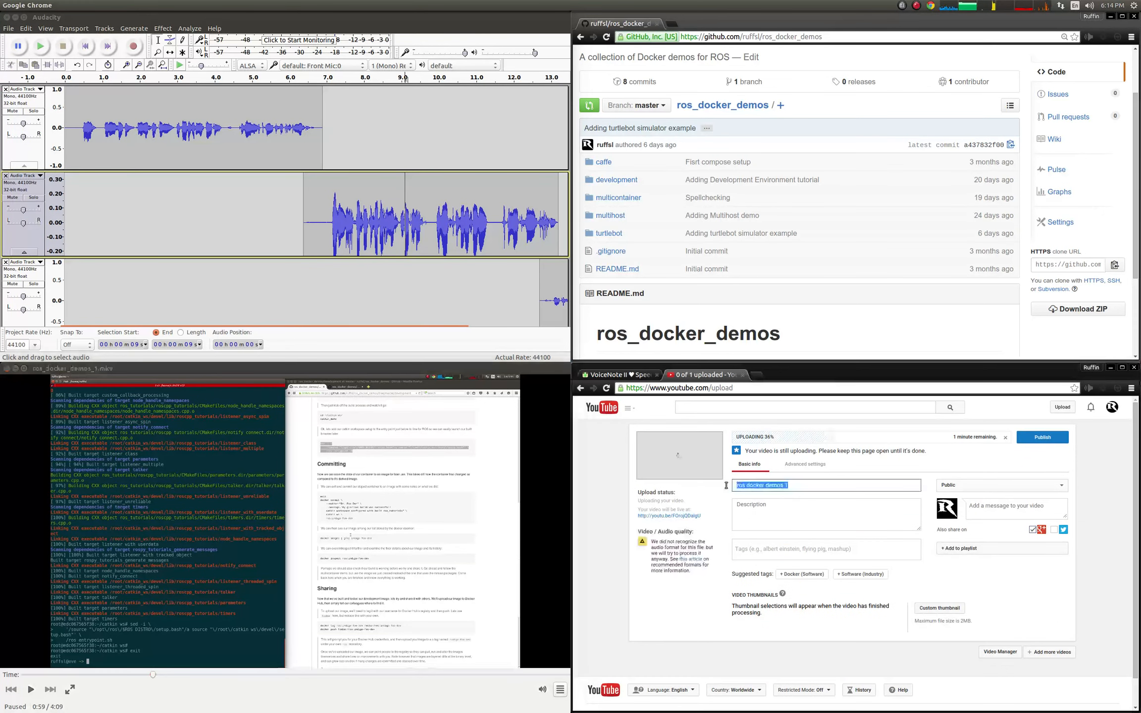
pyautogui.click(791, 514)
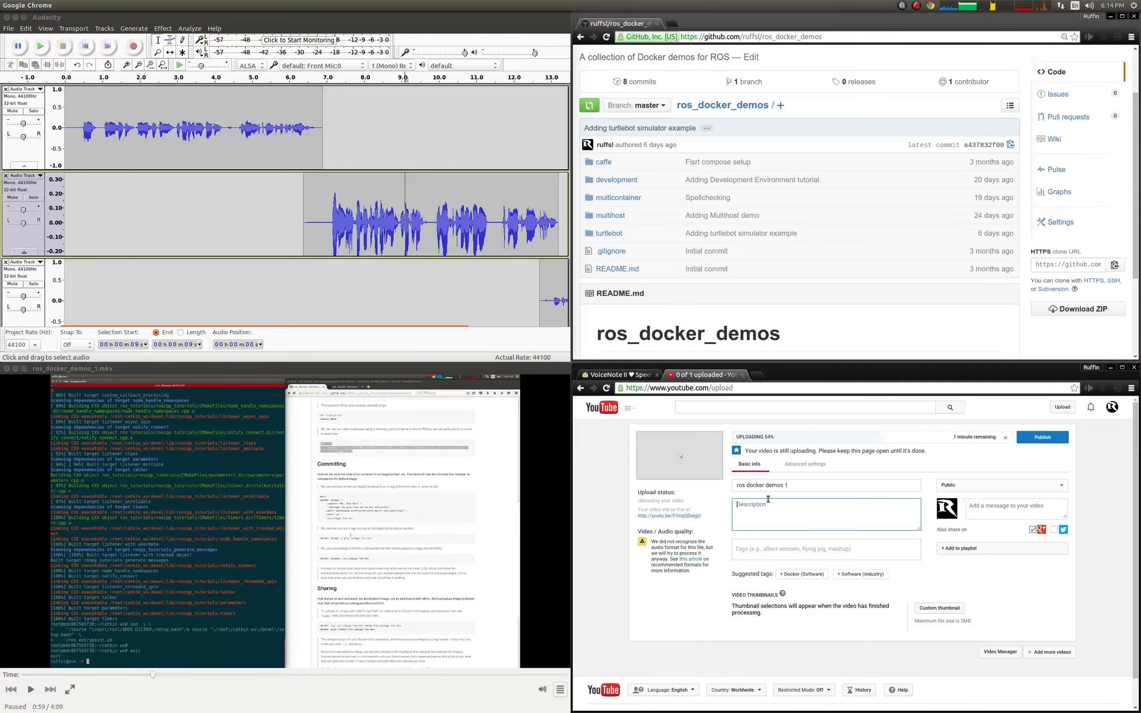
# Add the tags ROS and Docker to the uploading video
pyautogui.click(805, 564)
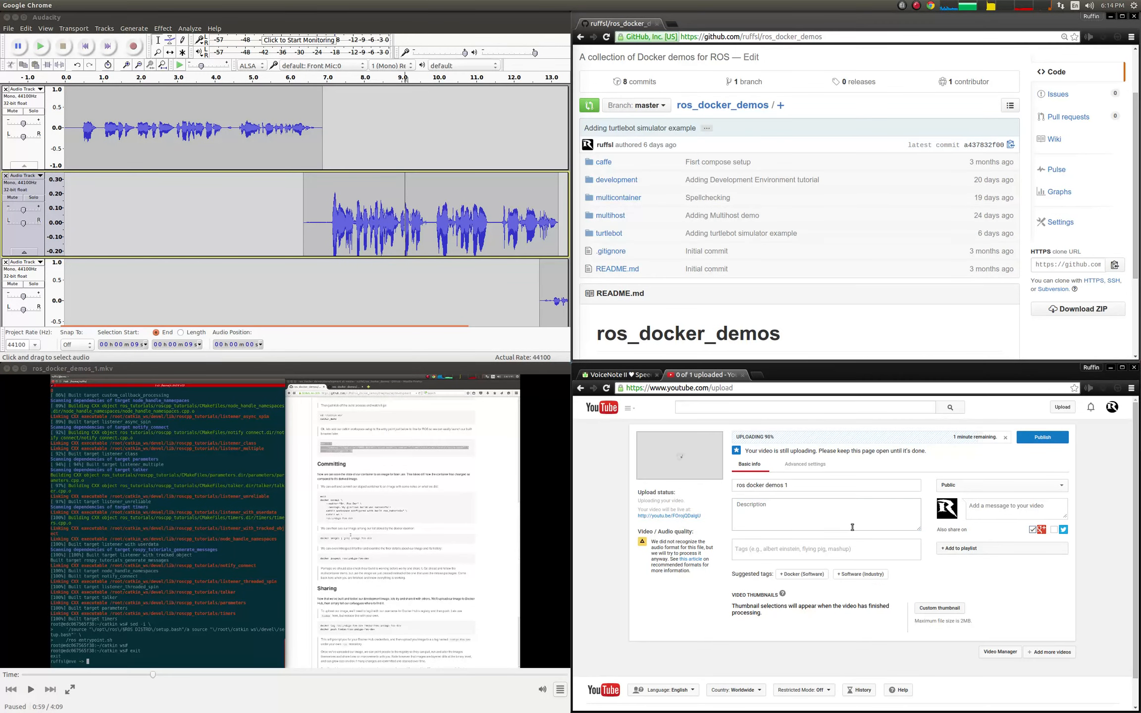
pyautogui.write('R')
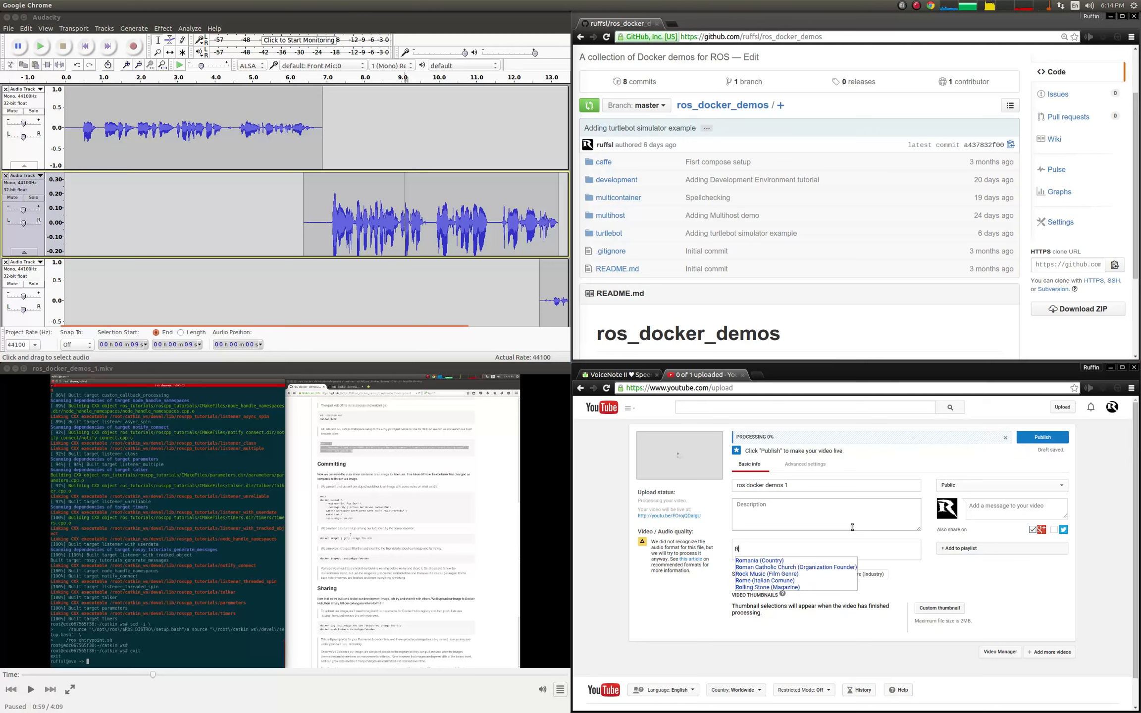
pyautogui.write('OS')
pyautogui.press('Return')
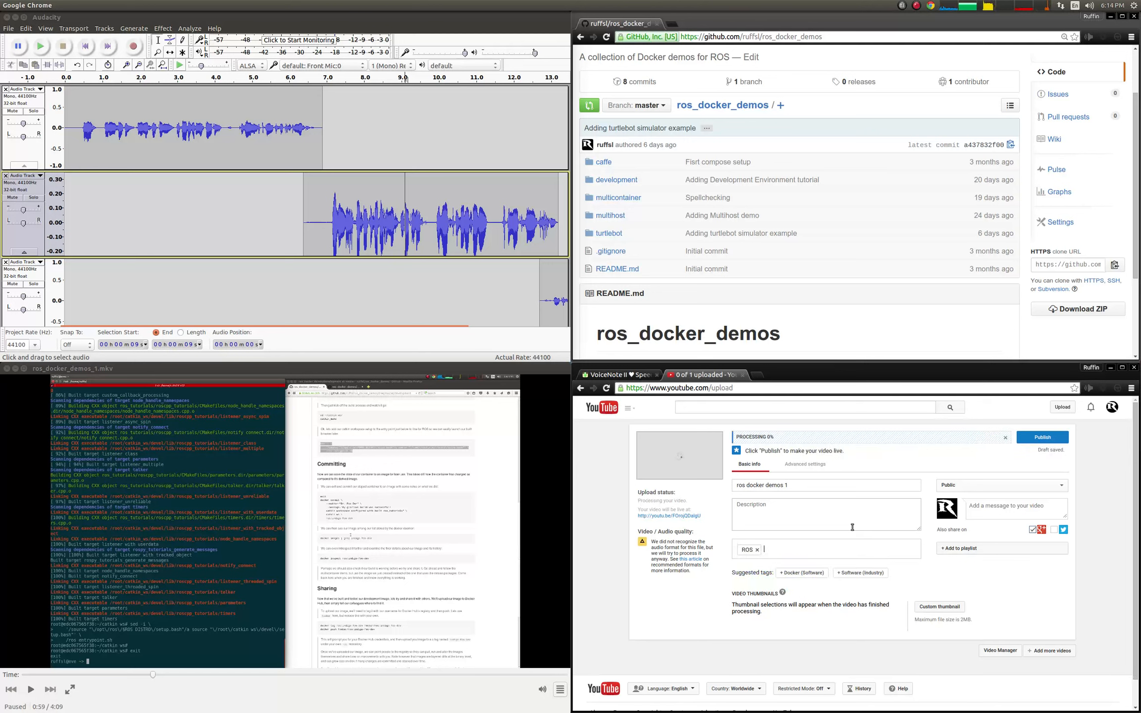
pyautogui.write('Docker')
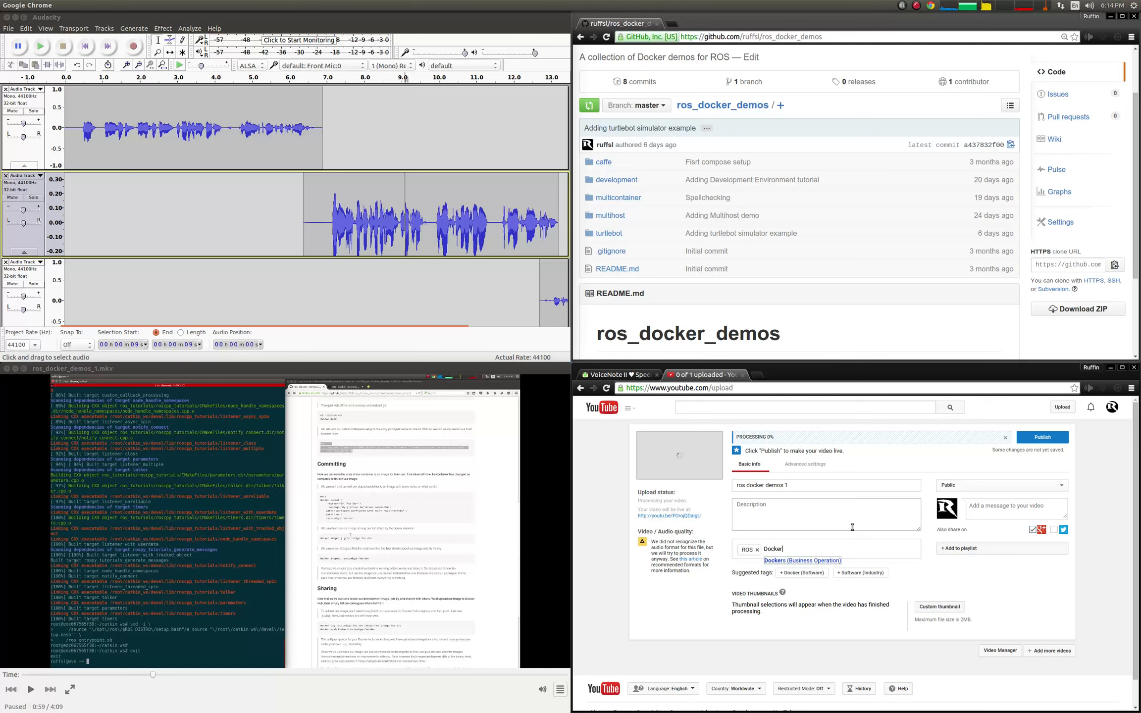
pyautogui.press('Return')
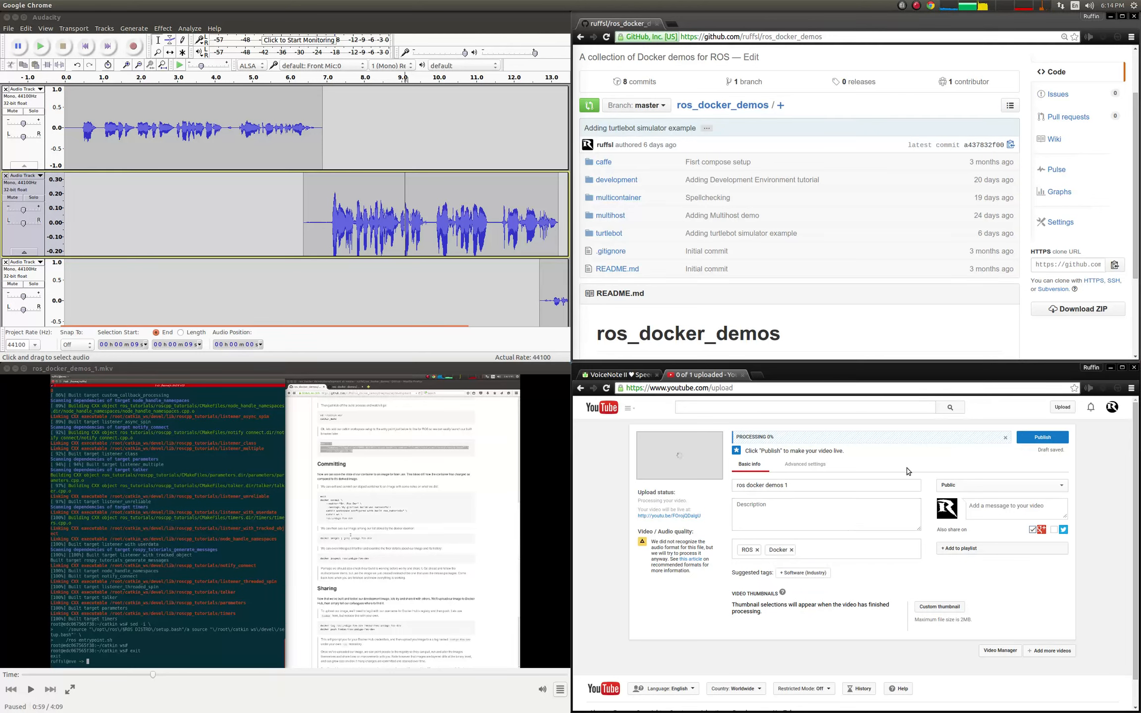
# Set the uploaded video's privacy to Unlisted and finish its upload details
pyautogui.click(944, 487)
pyautogui.click(955, 510)
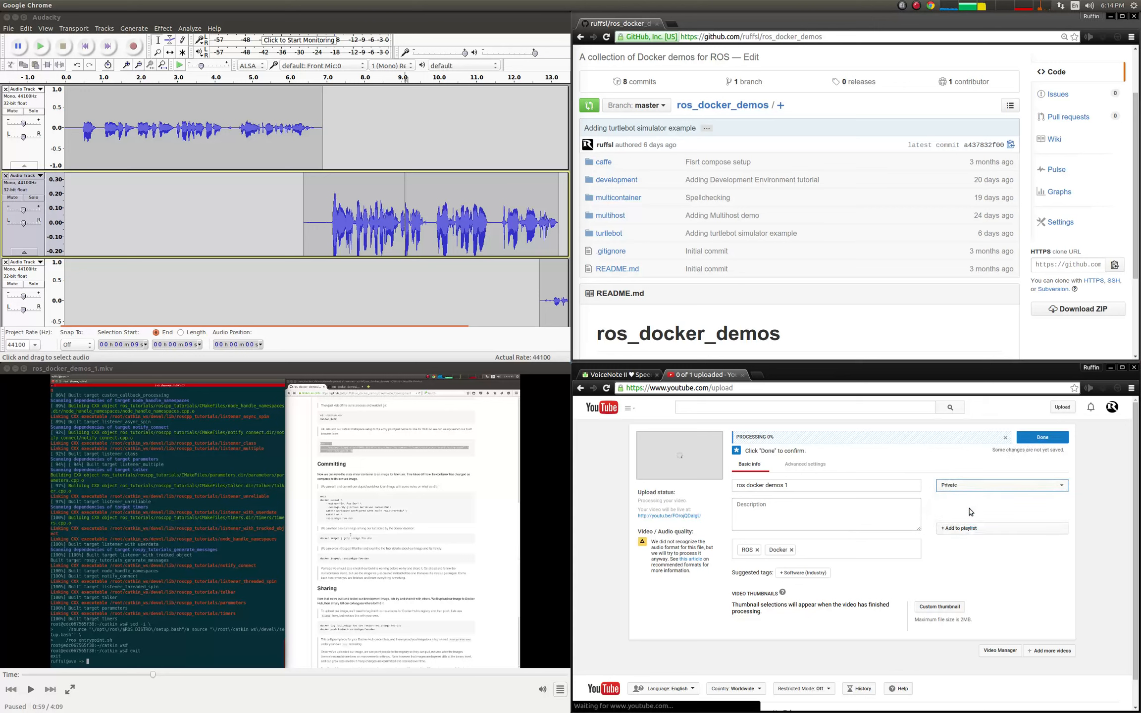
pyautogui.click(962, 489)
pyautogui.click(963, 500)
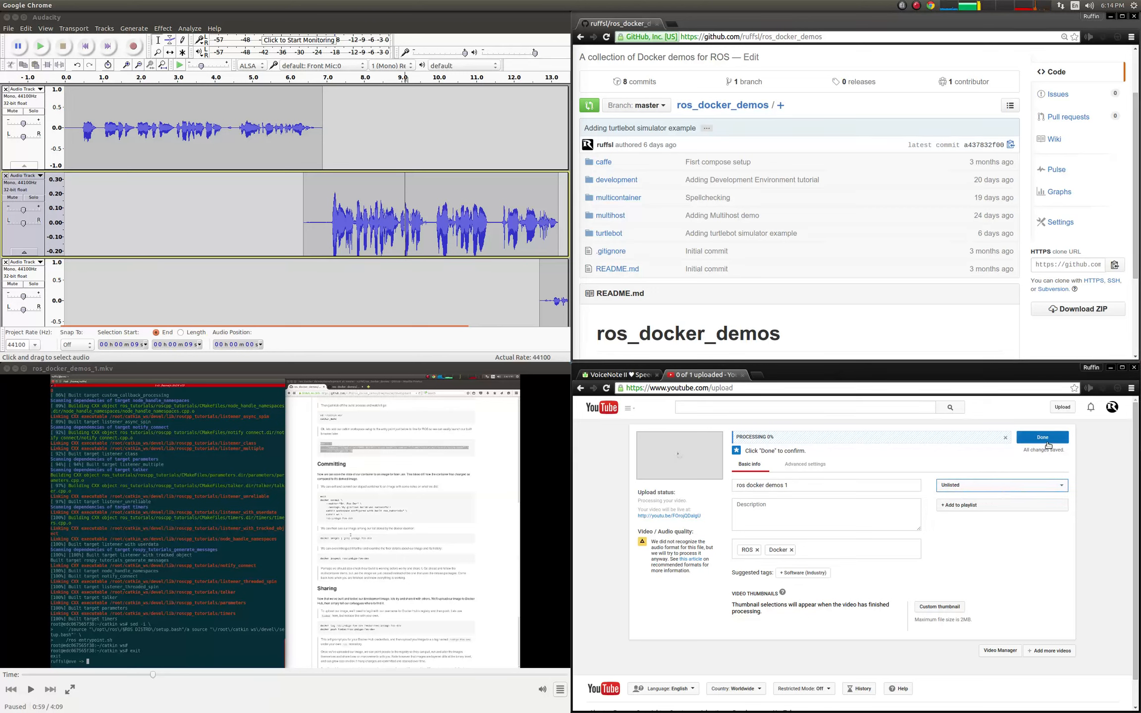
pyautogui.click(779, 464)
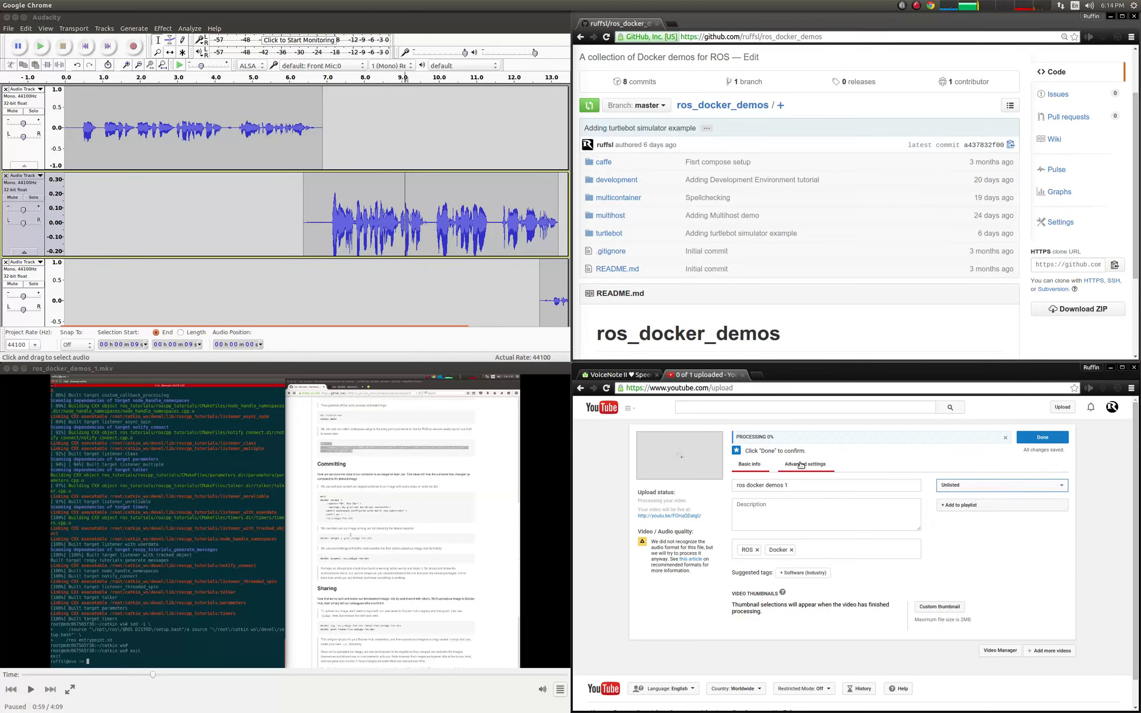
pyautogui.click(757, 467)
pyautogui.click(1040, 437)
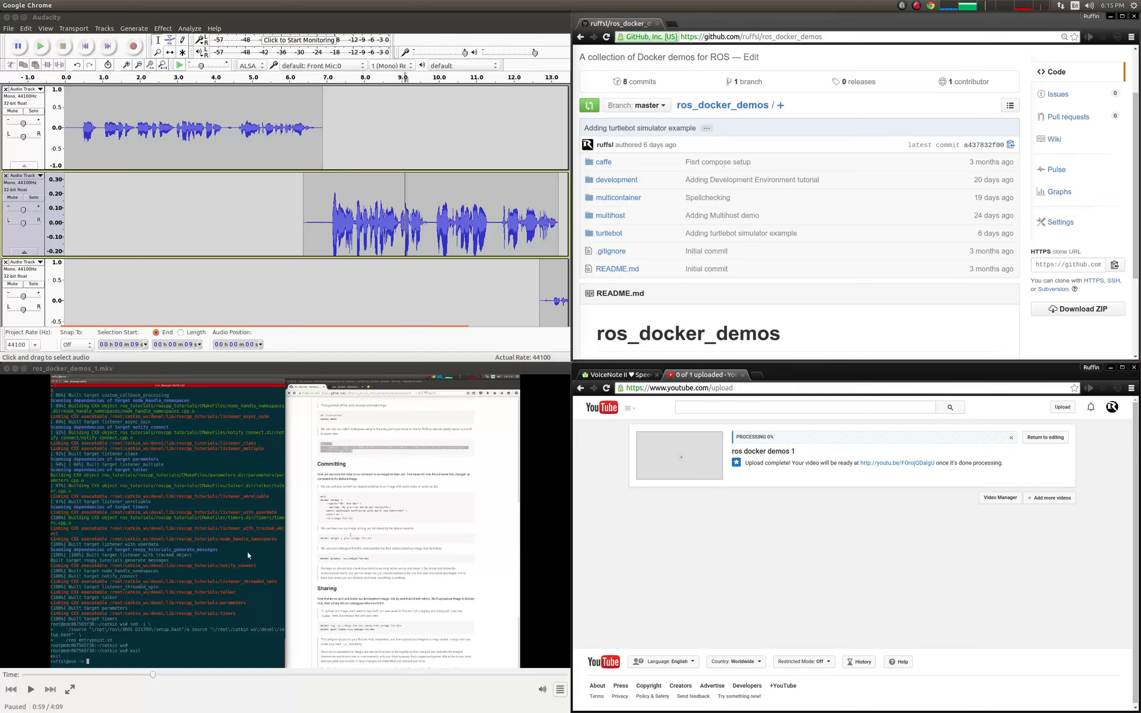
pyautogui.click(145, 600)
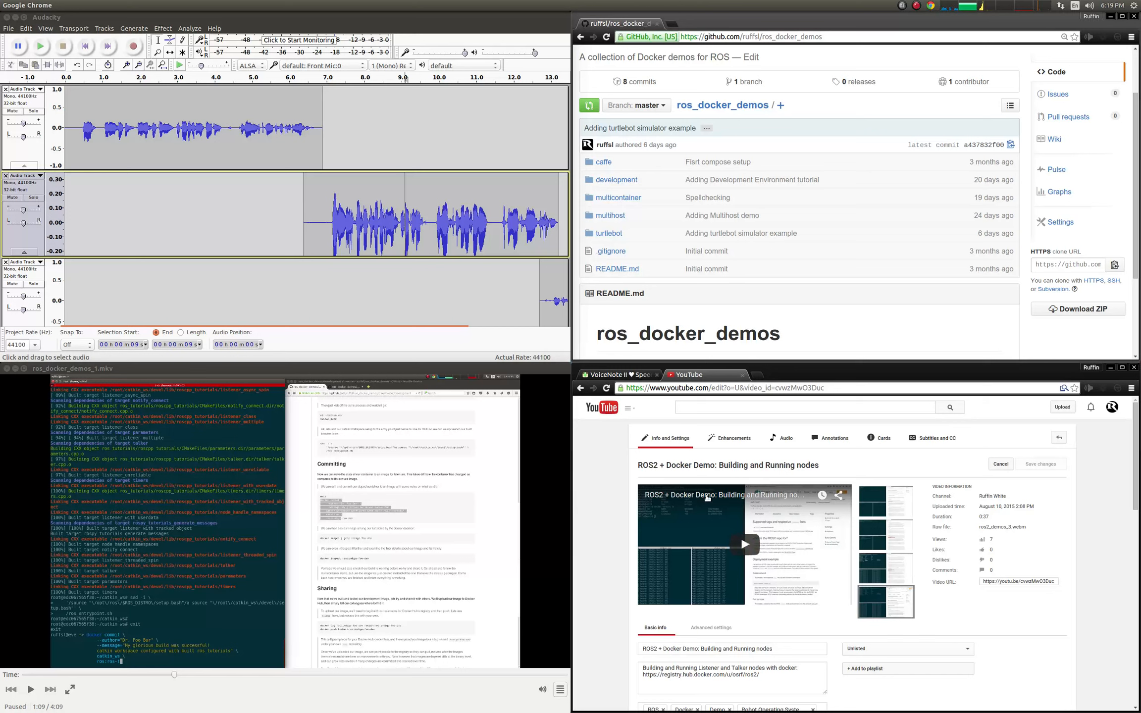
# Examine the title, description, tags, privacy setting and thumbnail choices on the edit page of the "ROS2 + Docker Demo: Building and Running nodes" video
pyautogui.scroll(-2, 771, 518)
pyautogui.scroll(-2, 771, 517)
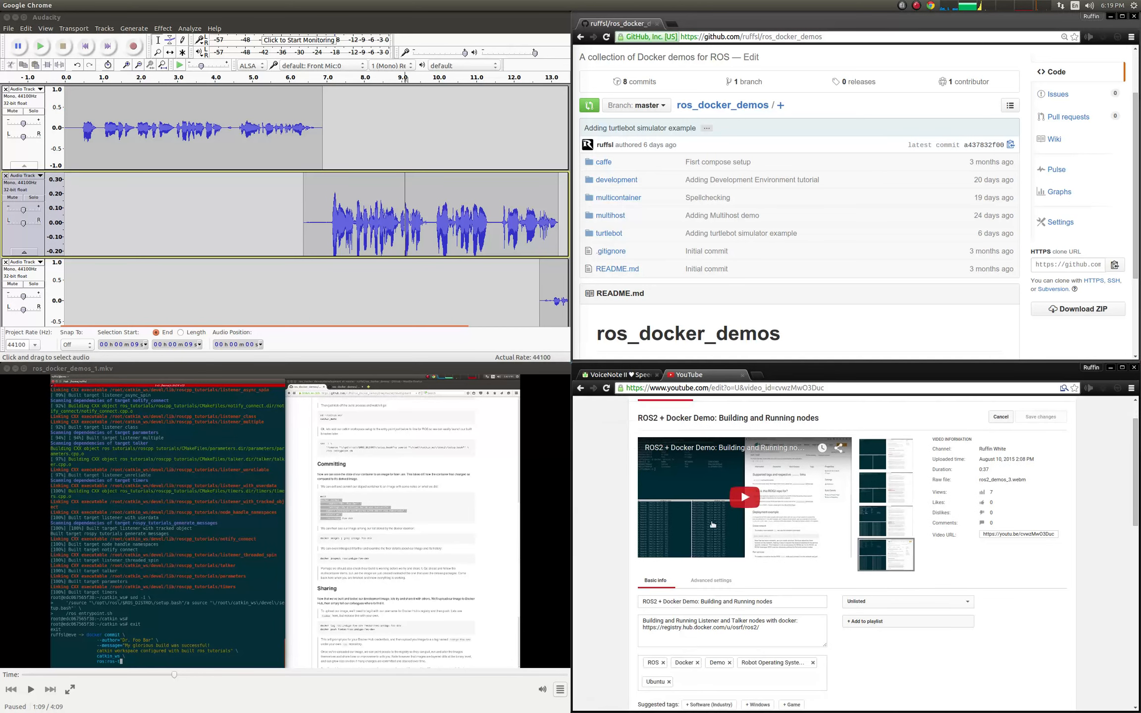
pyautogui.scroll(-4, 731, 576)
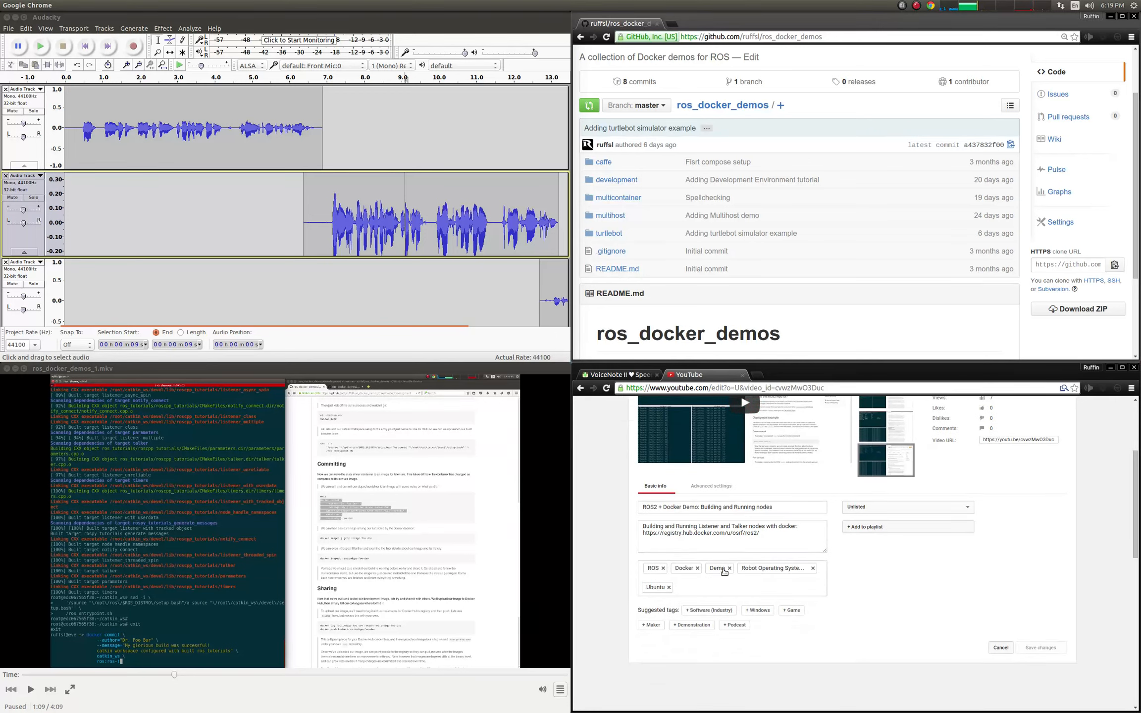
pyautogui.scroll(2, 744, 549)
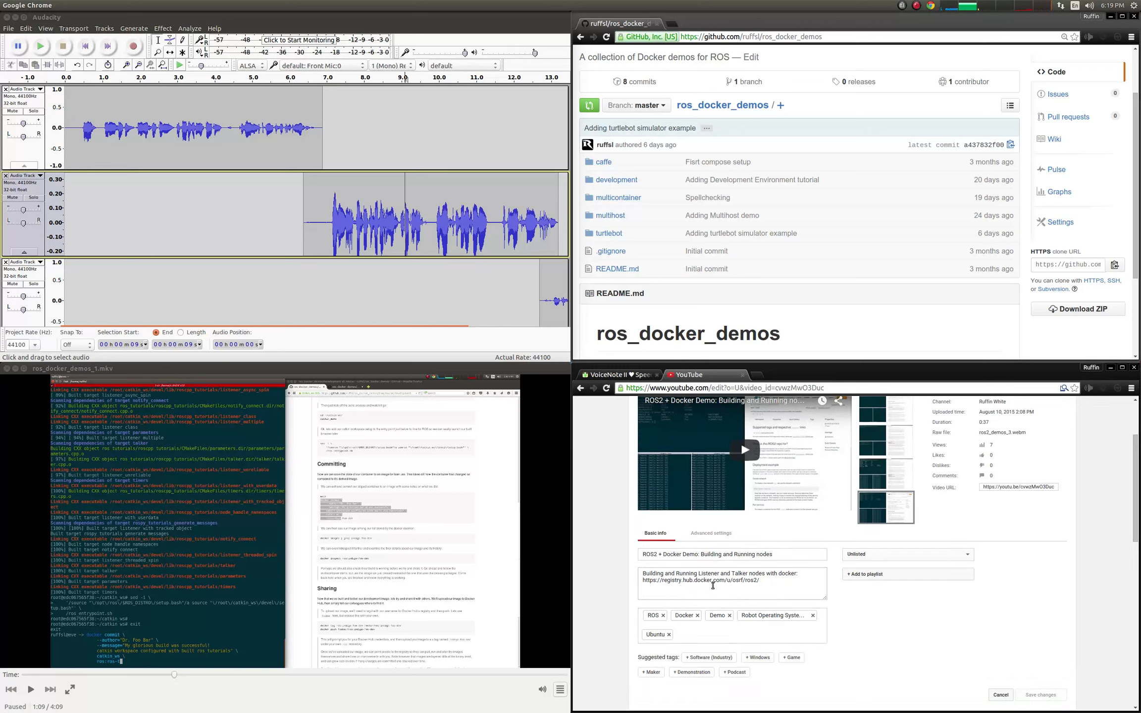
pyautogui.moveTo(760, 582); pyautogui.dragTo(621, 566)
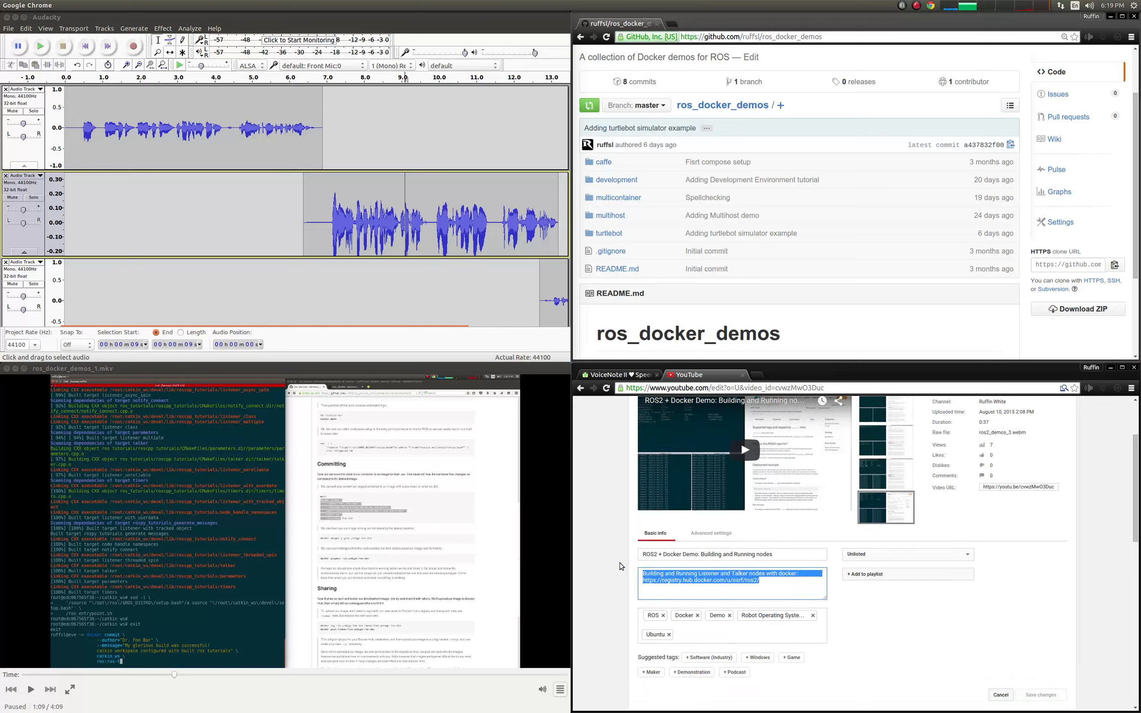
pyautogui.click(622, 566)
pyautogui.scroll(4, 639, 551)
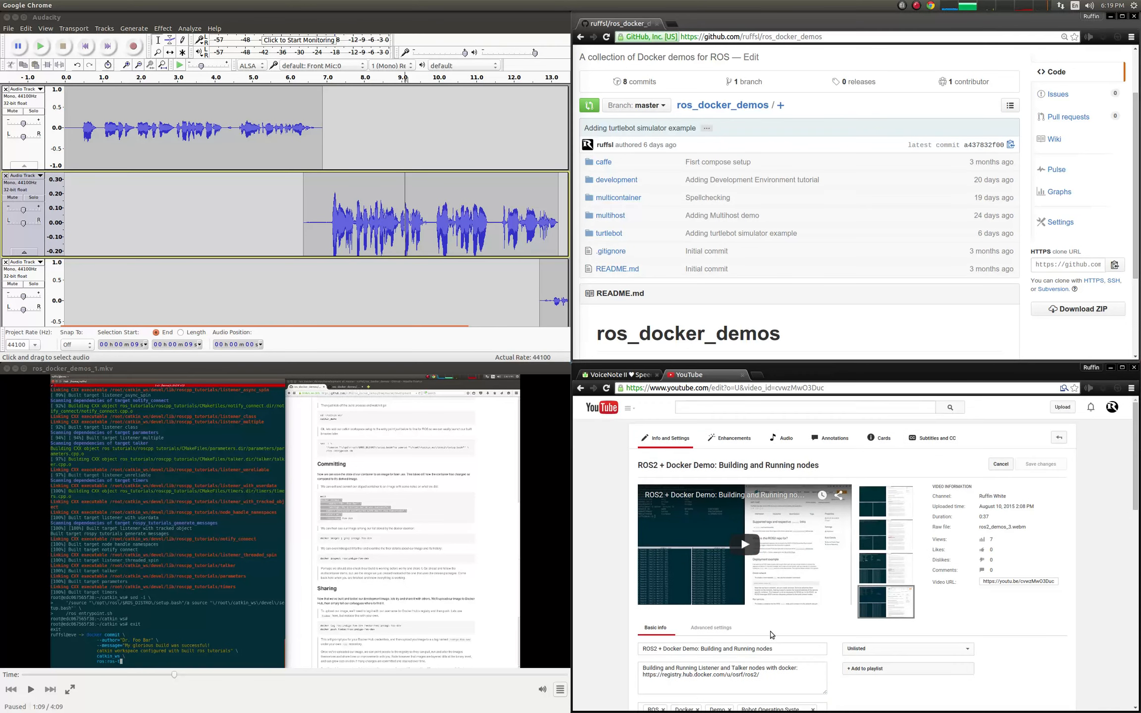
pyautogui.scroll(-1, 825, 599)
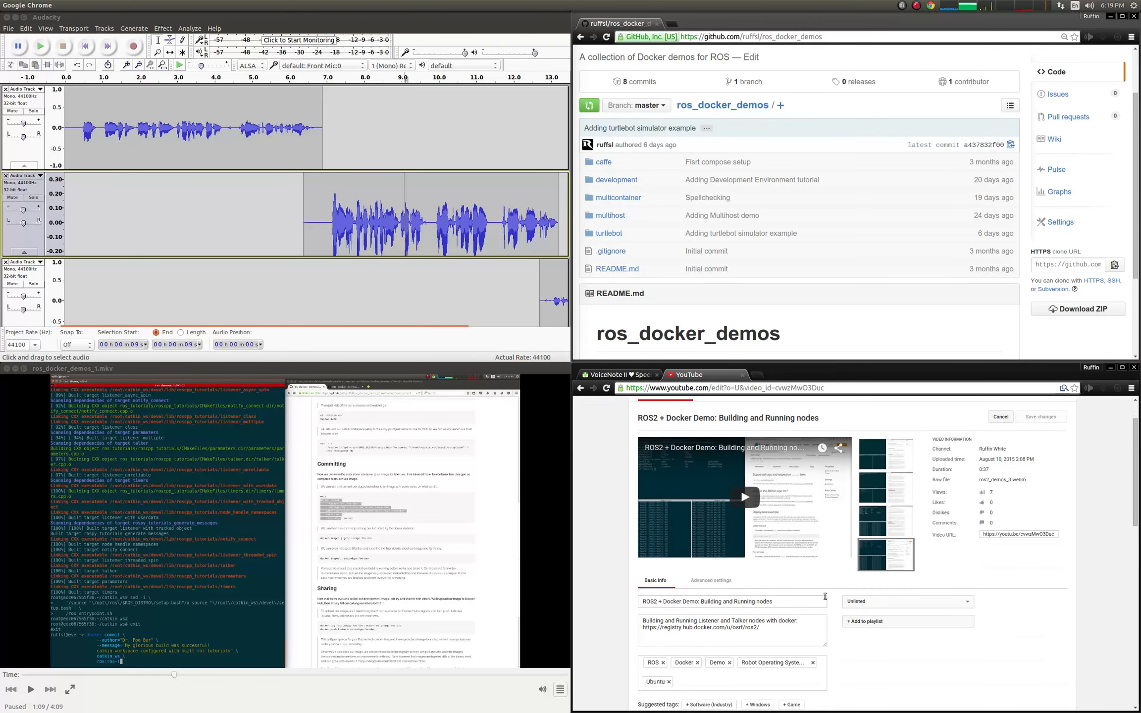
pyautogui.scroll(1, 1004, 537)
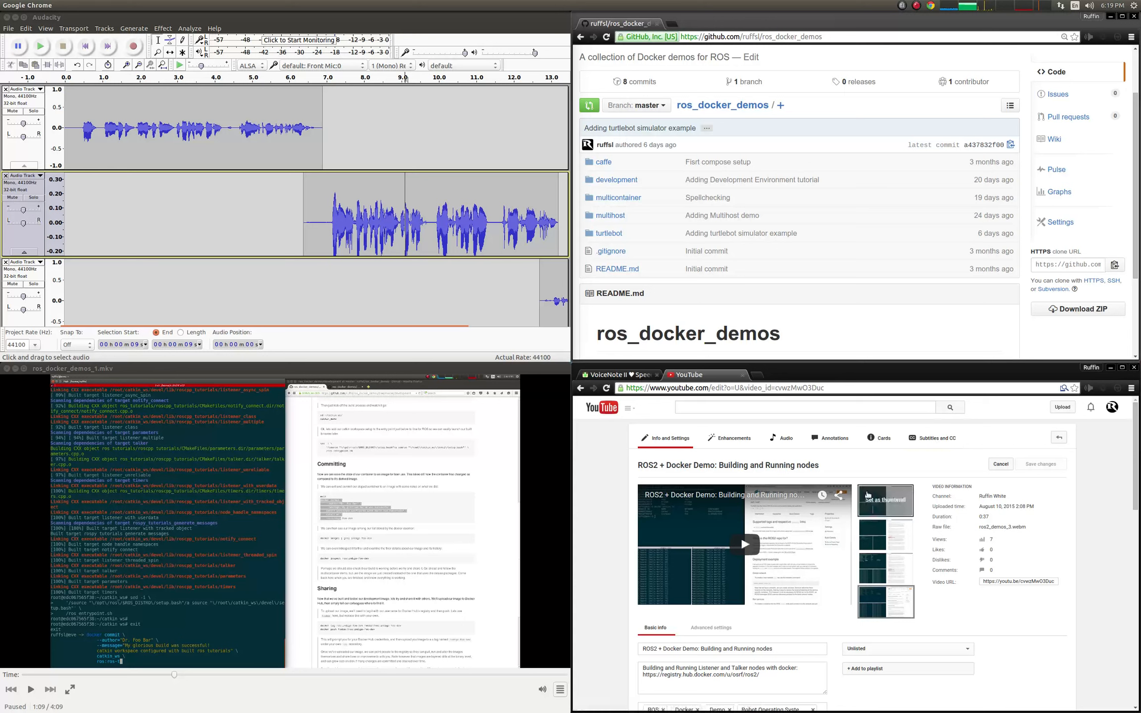
pyautogui.scroll(-3, 928, 597)
pyautogui.moveTo(889, 535)
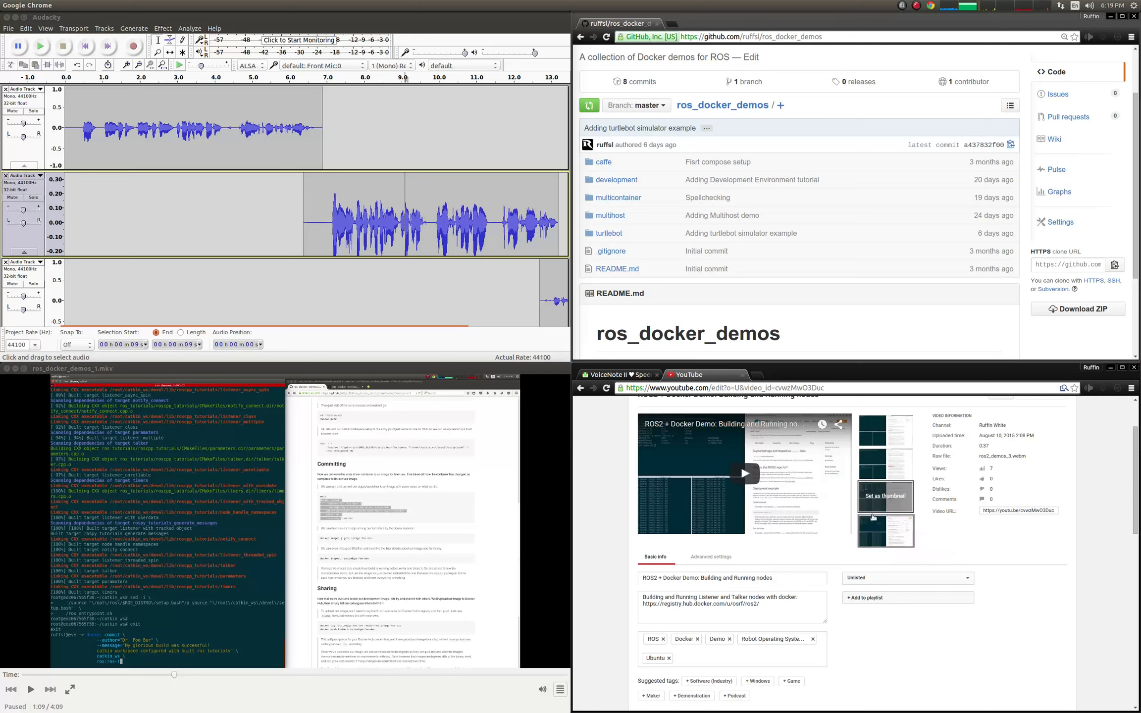
pyautogui.scroll(3, 911, 546)
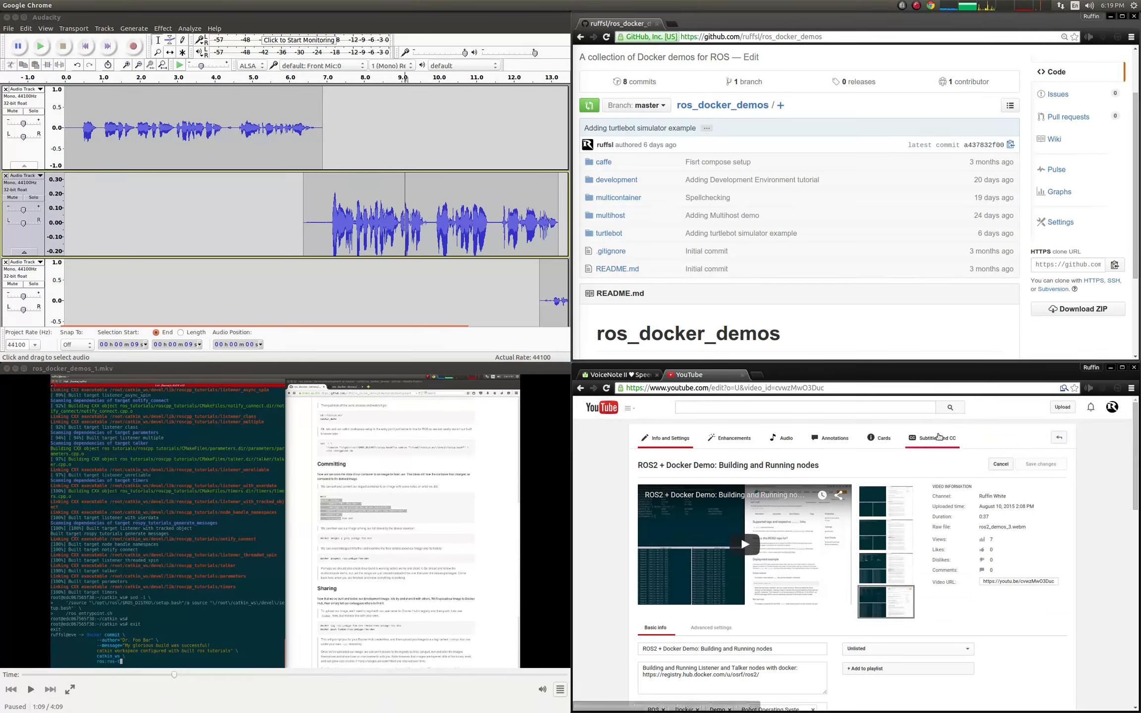
# Open the subtitles and closed captions page of the "ROS2 + Docker Demo: Building and Running nodes" video
pyautogui.click(938, 437)
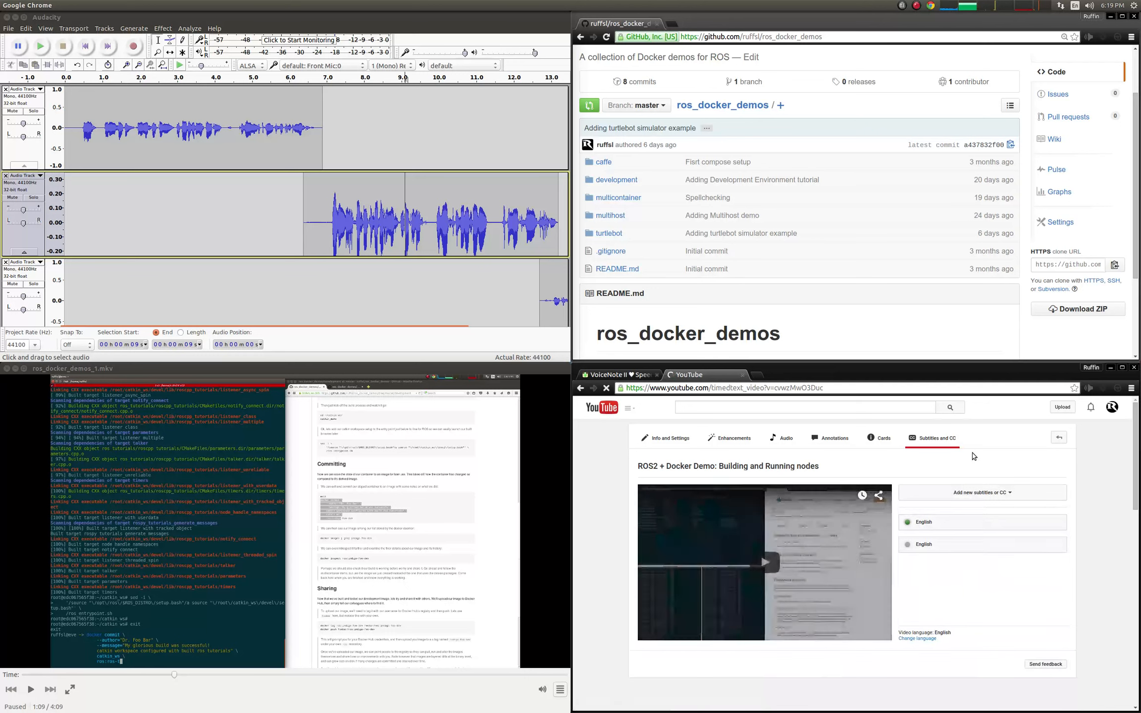
pyautogui.click(988, 495)
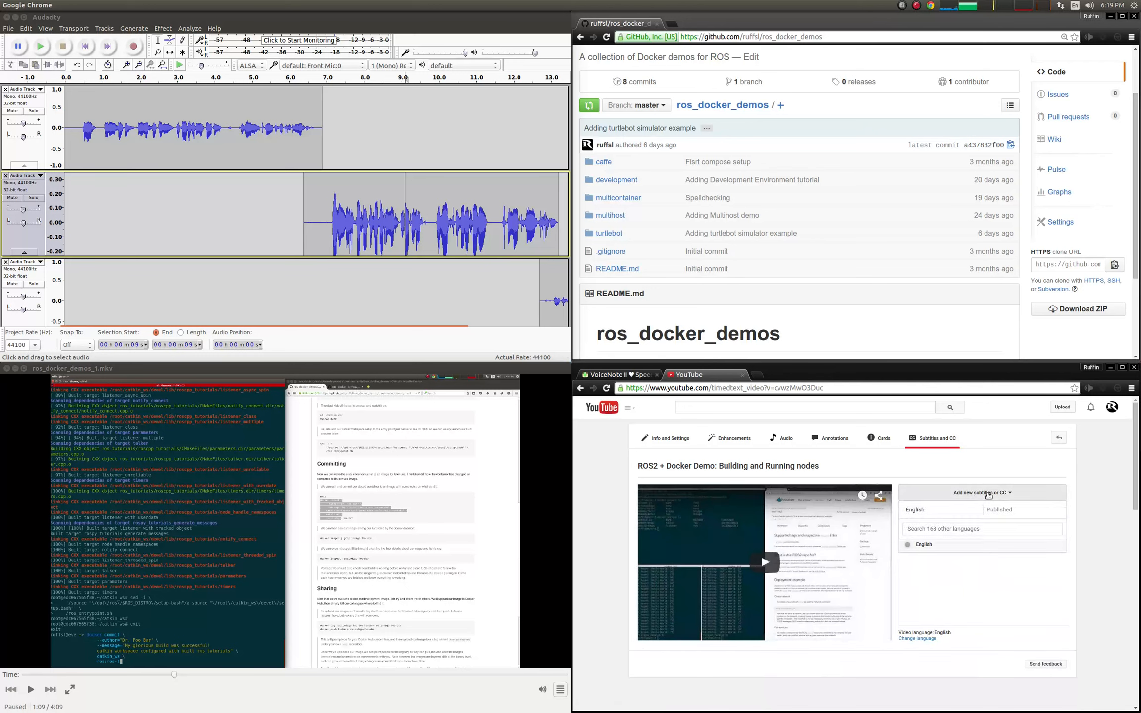
pyautogui.click(939, 513)
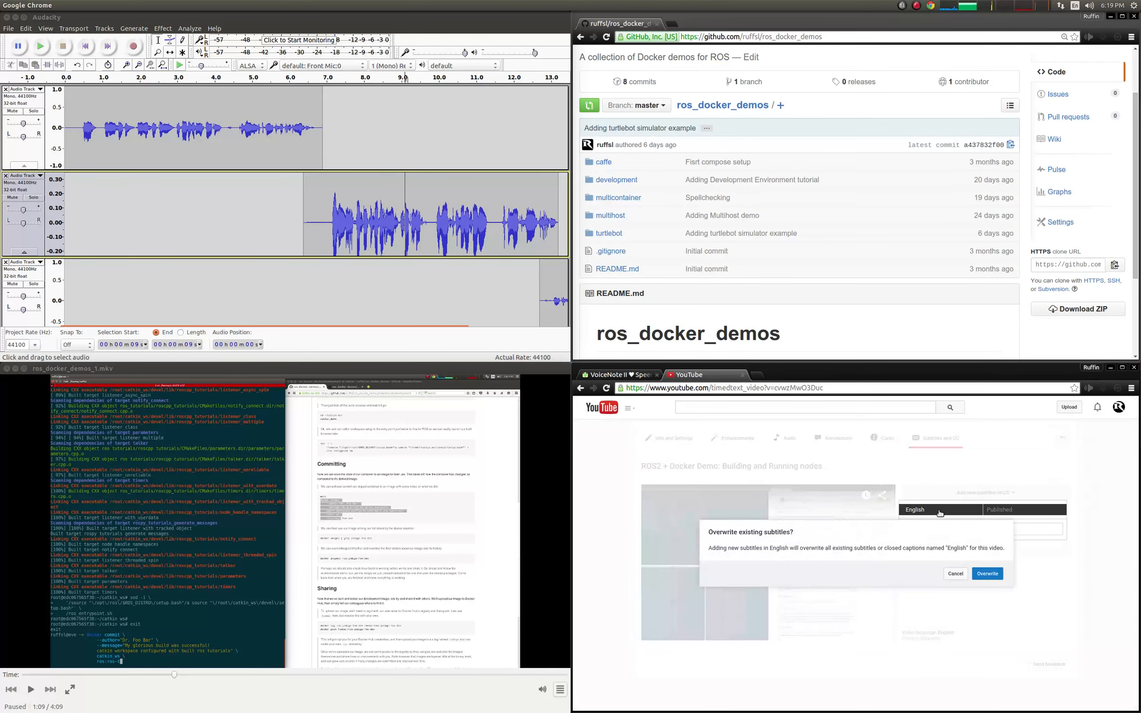
pyautogui.click(957, 573)
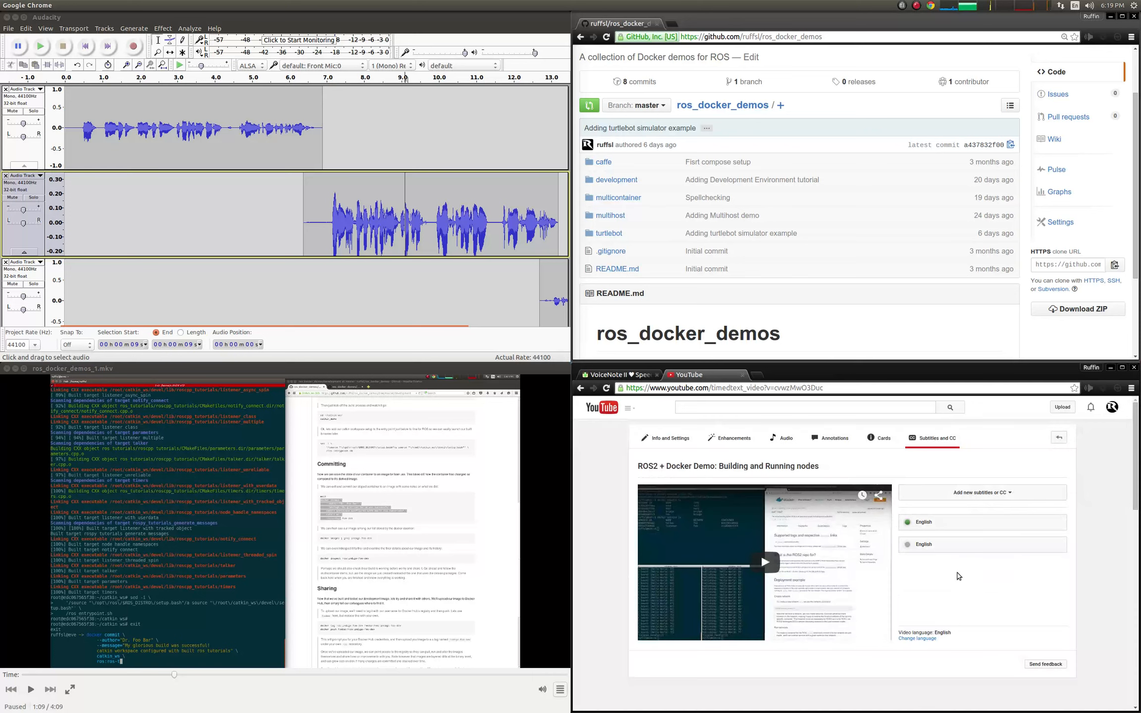
# Open the published English subtitle track and view the VoiceNote narration script before returning to the track
pyautogui.click(941, 526)
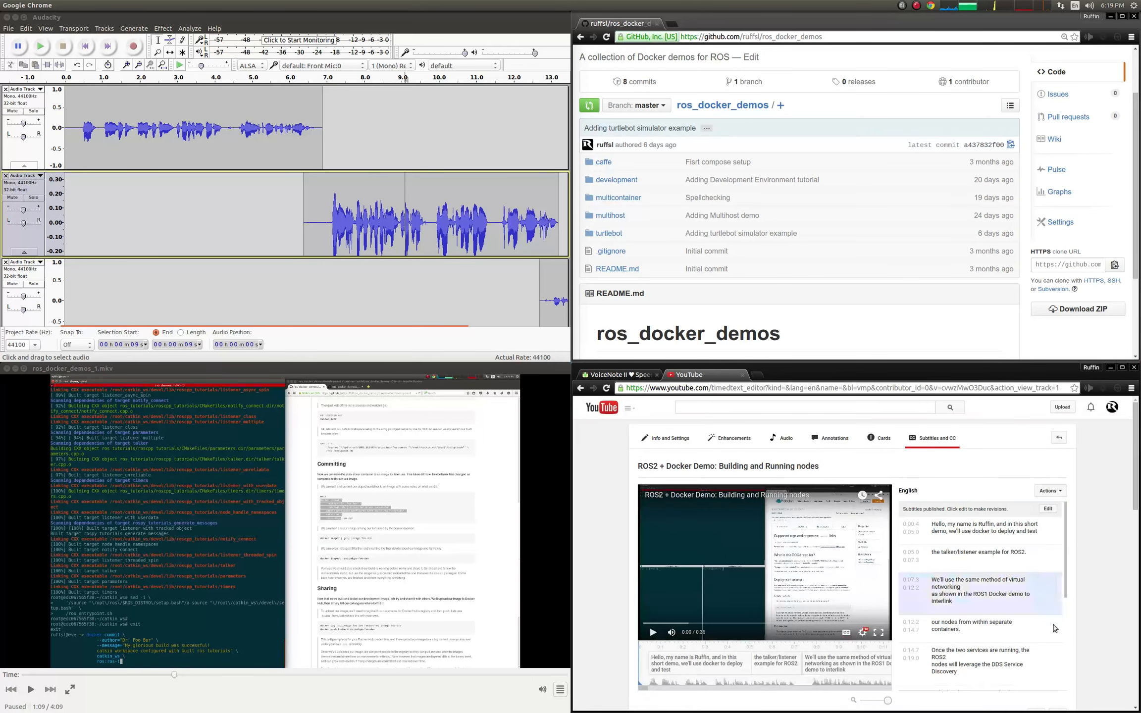
pyautogui.click(641, 378)
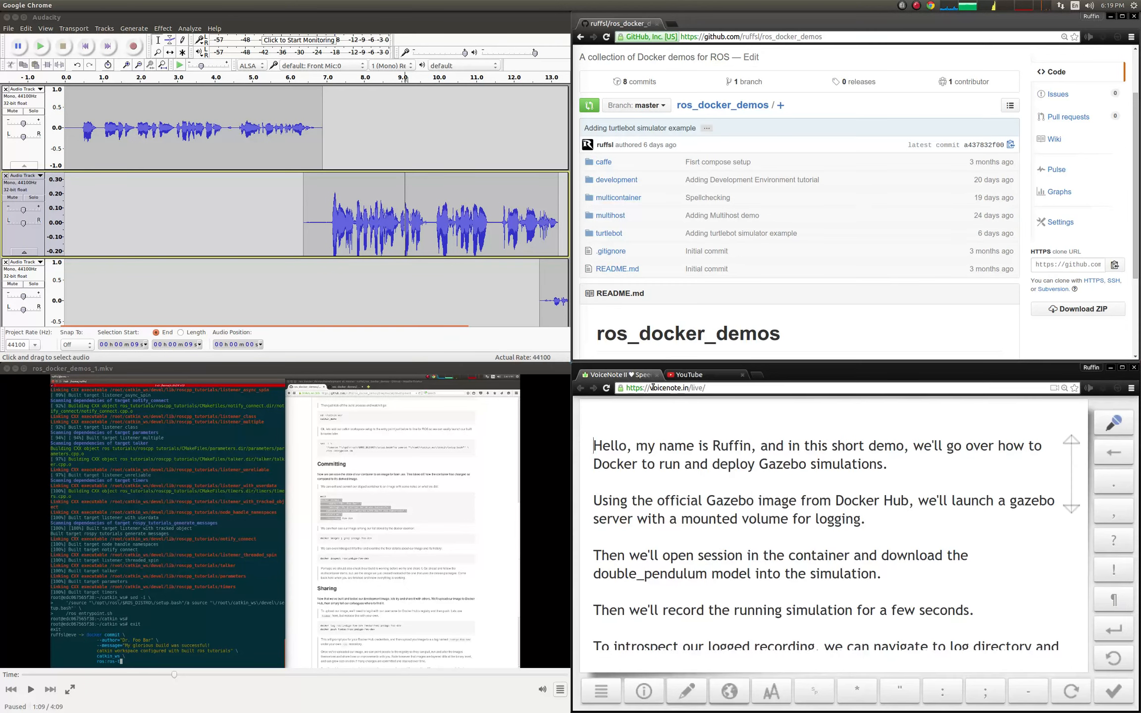
pyautogui.click(691, 375)
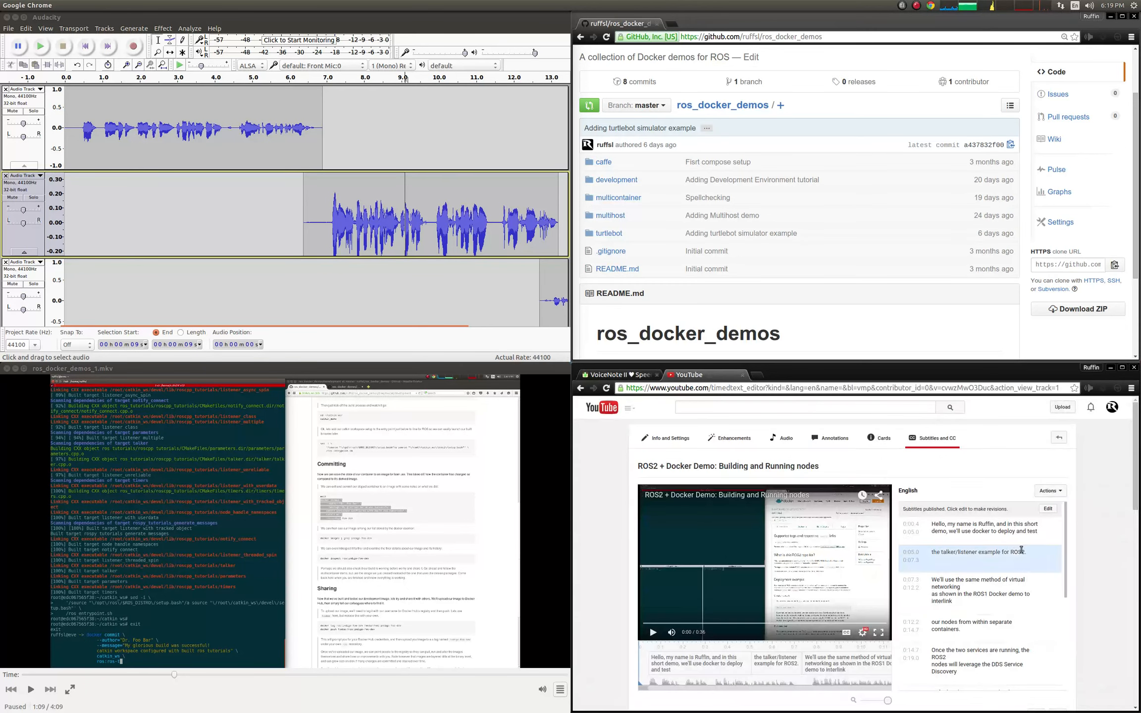
# Scrub through the subtitle timeline to examine how the English captions align with the audio waveform
pyautogui.scroll(-2, 1089, 550)
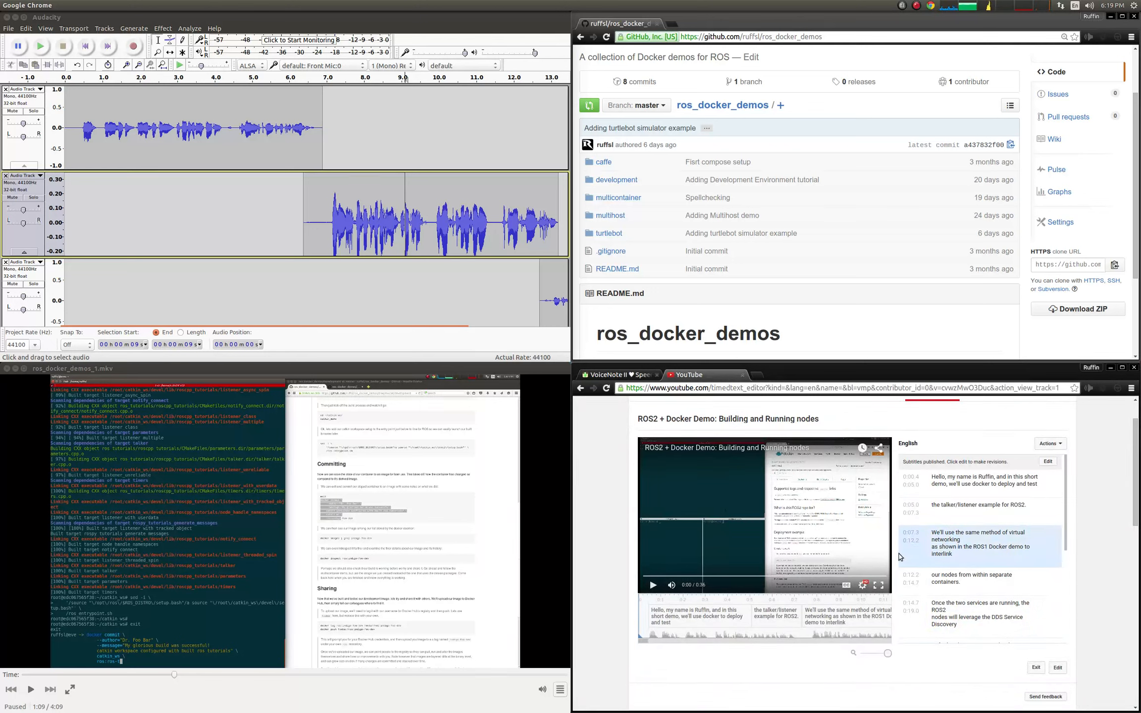
pyautogui.click(648, 646)
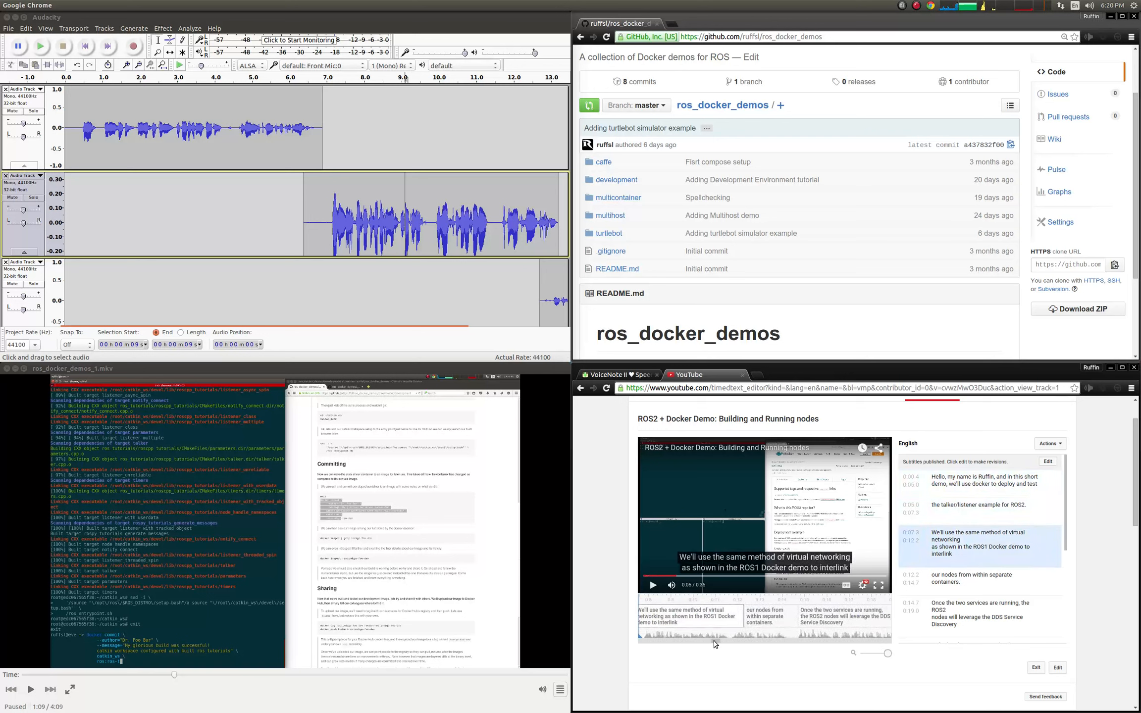
pyautogui.moveTo(715, 644); pyautogui.dragTo(891, 642)
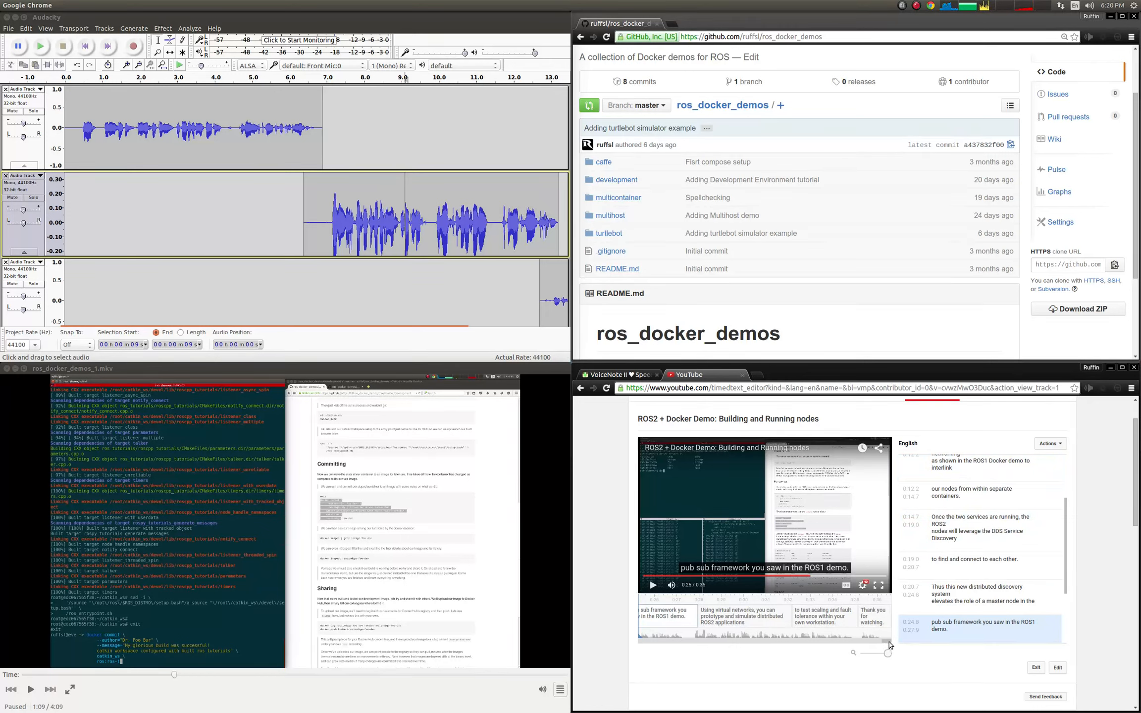
pyautogui.moveTo(890, 642); pyautogui.dragTo(865, 619)
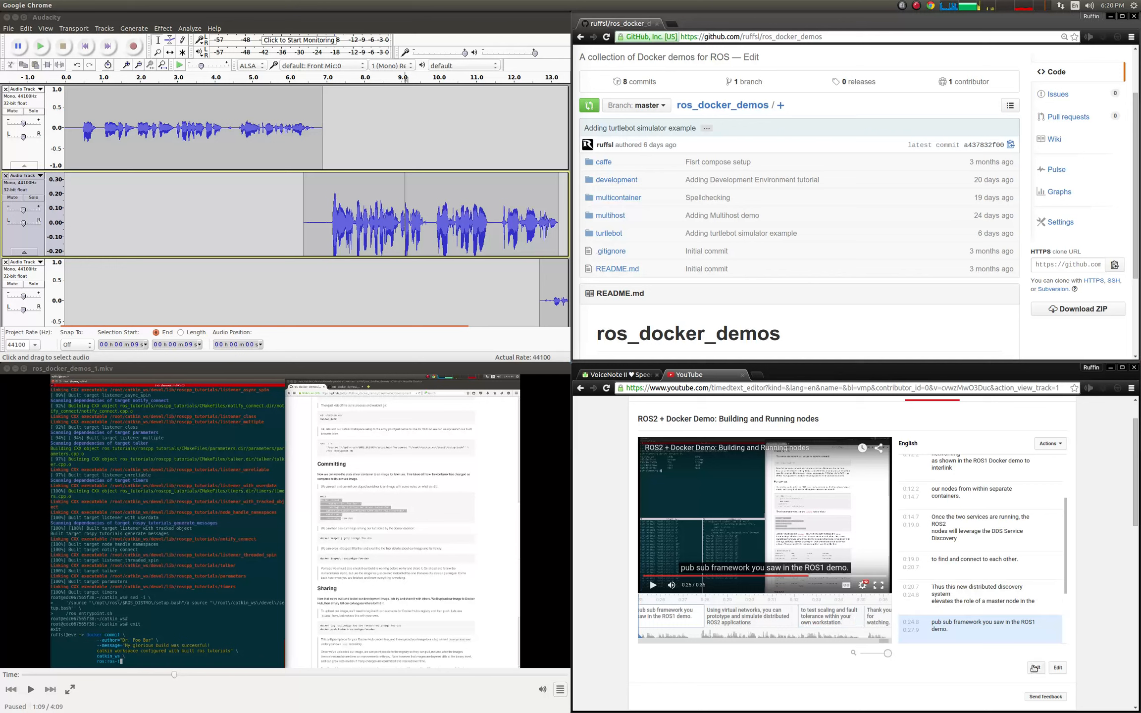
# Open the English subtitles for editing, select the opening caption, and exit the editor without publishing edits
pyautogui.click(1057, 669)
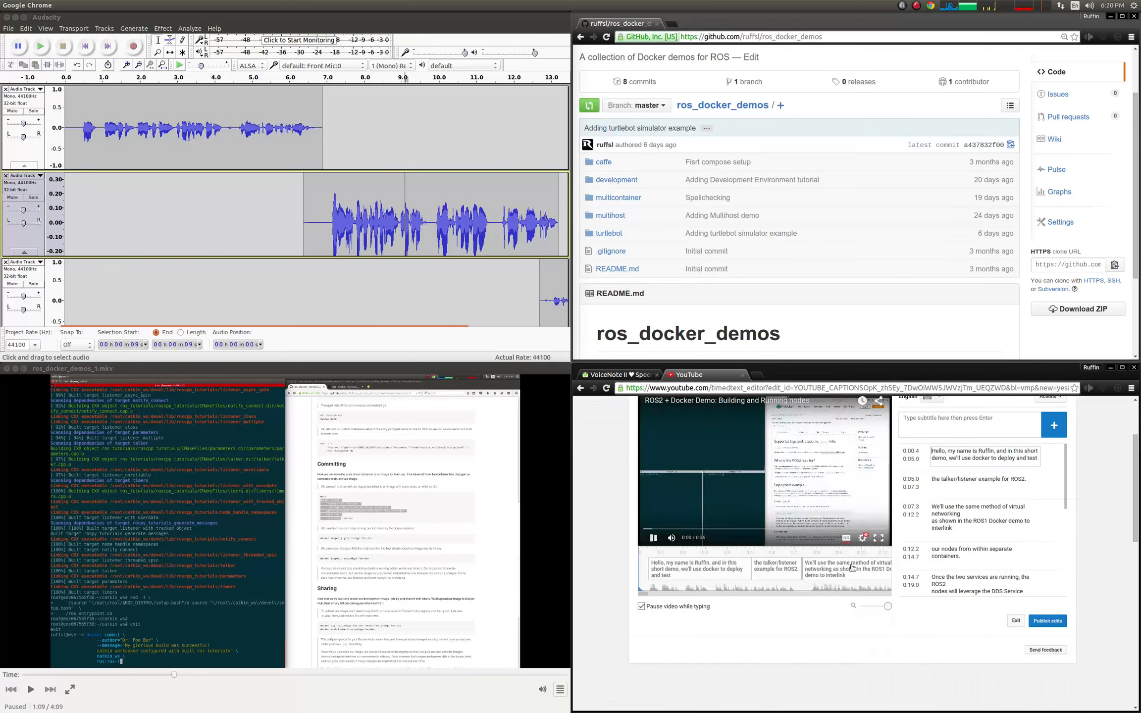
pyautogui.click(969, 452)
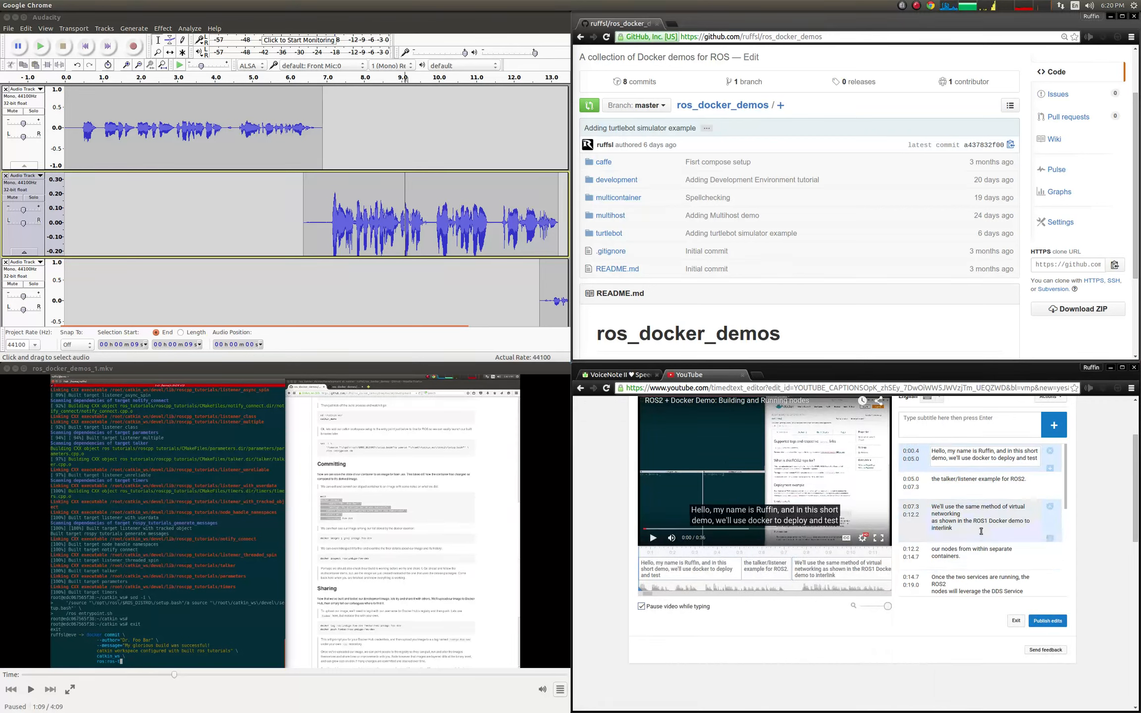
pyautogui.scroll(2, 1000, 496)
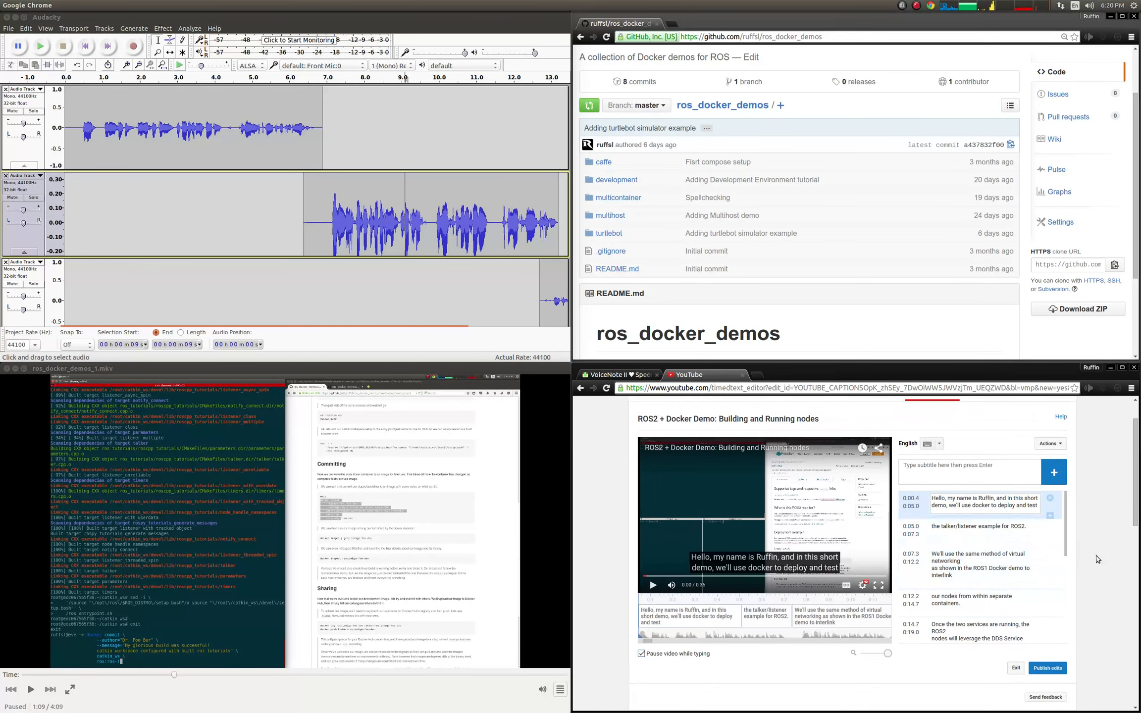
pyautogui.click(1016, 668)
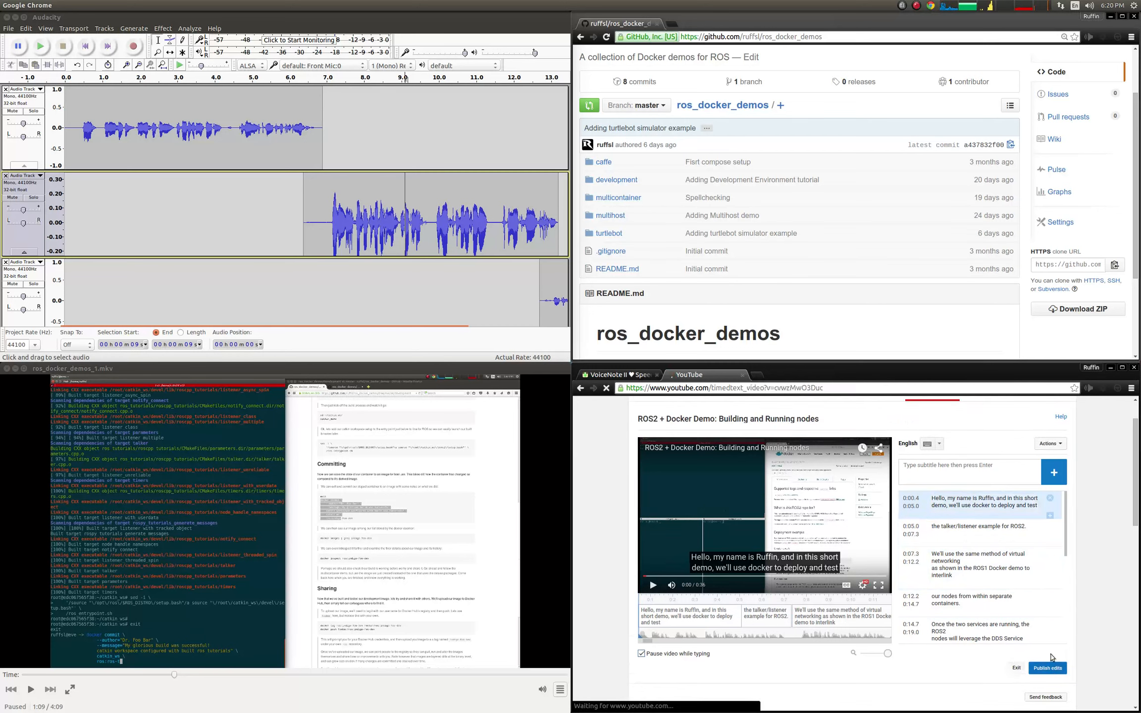